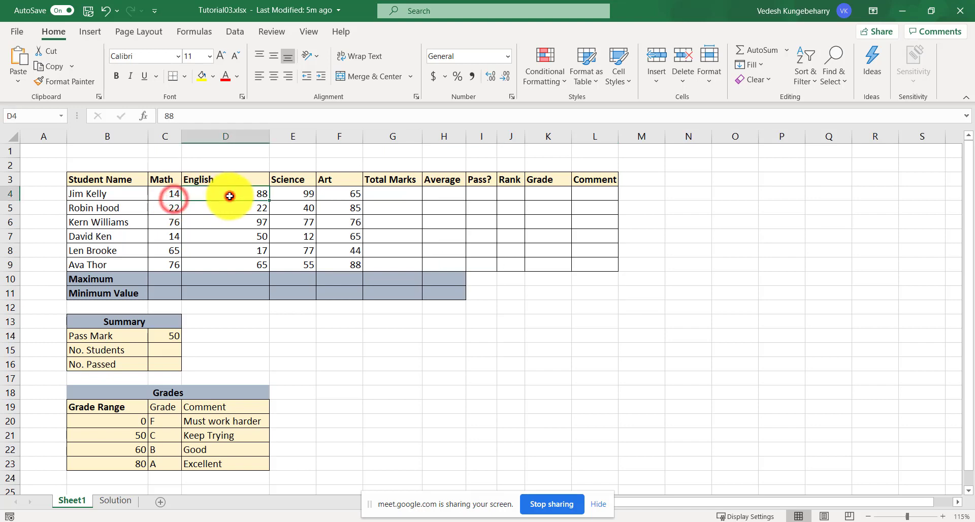
{"action": "left_click", "coordinate": [233, 197]}
{"action": "left_click", "coordinate": [335, 202]}
{"action": "left_click", "coordinate": [387, 202]}
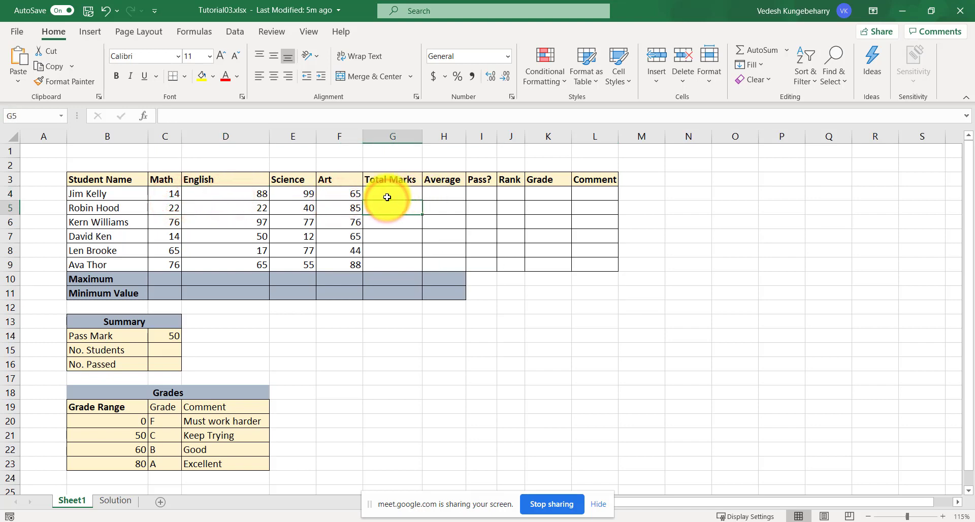
Replace the first student's name in cell B4 with a different full name
{"action": "left_click", "coordinate": [78, 193]}
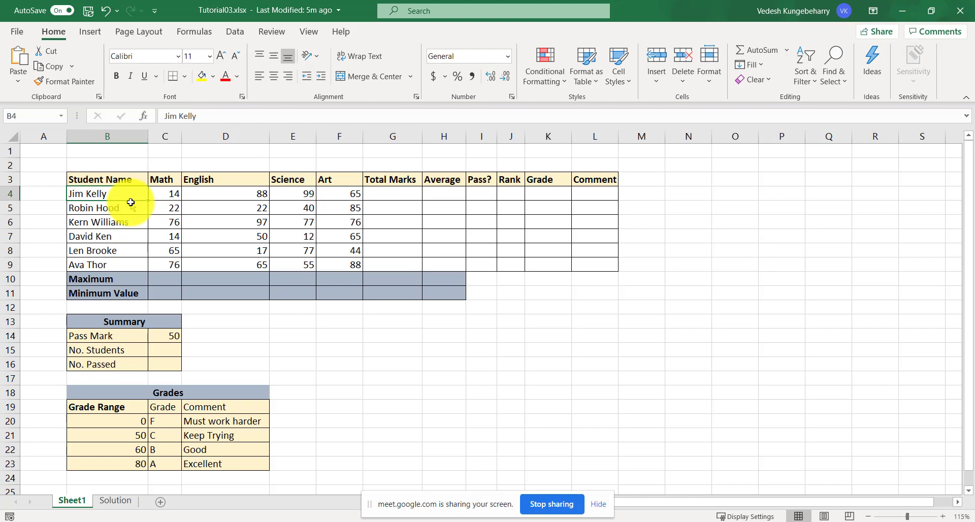
{"action": "type", "text": "Bob Man"}
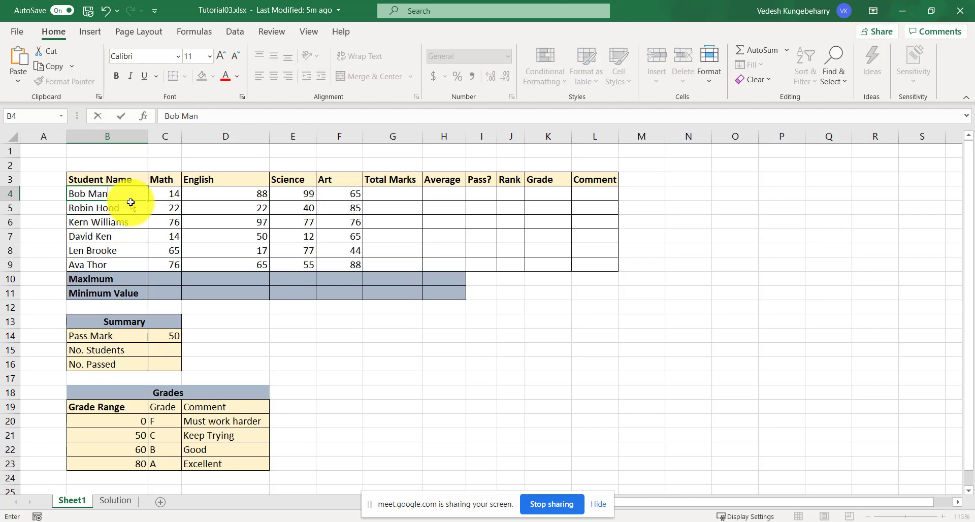
{"action": "type", "text": "n"}
{"action": "key", "text": "Return"}
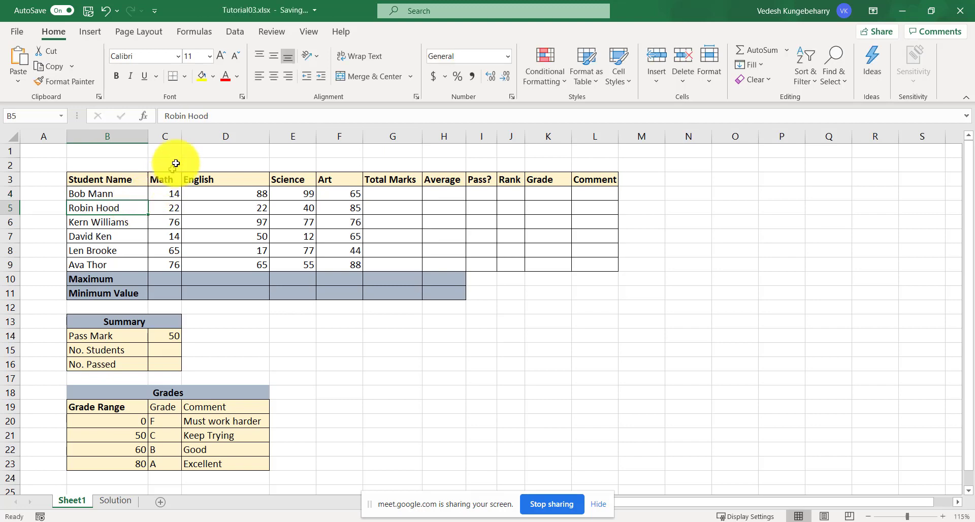
Compare the name entries in cells B4 and B5 with the content and cell reference shown above the sheet
{"action": "left_click", "coordinate": [126, 193]}
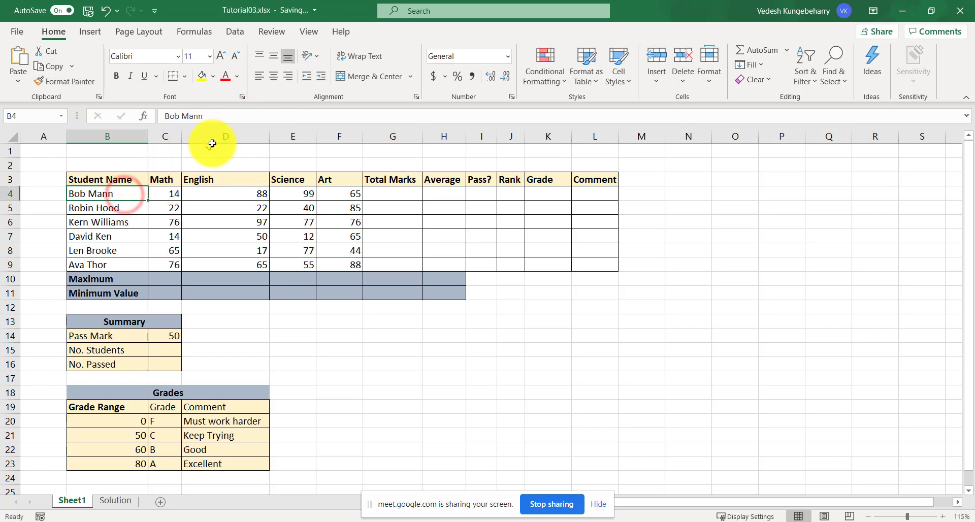
{"action": "left_click_drag", "start_coordinate": [229, 119], "coordinate": [65, 126]}
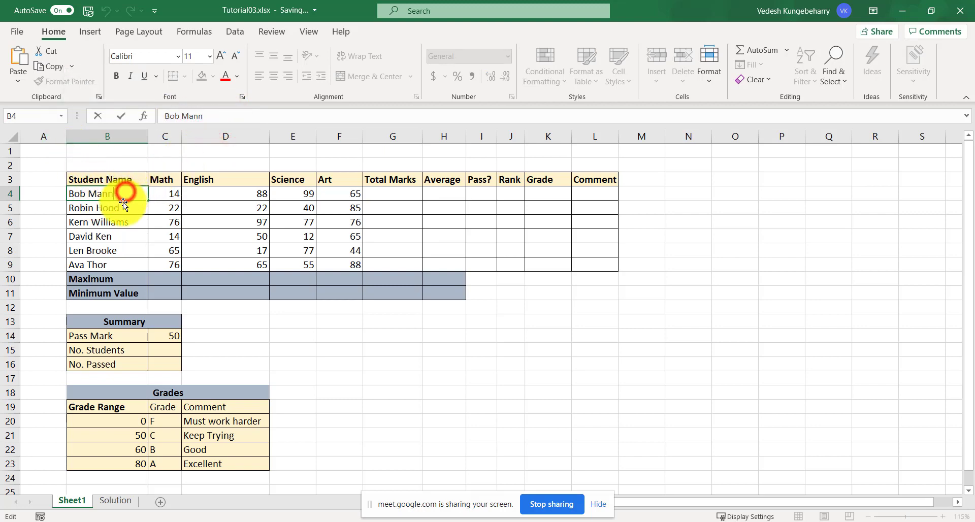
{"action": "left_click", "coordinate": [121, 206]}
{"action": "left_click", "coordinate": [122, 192]}
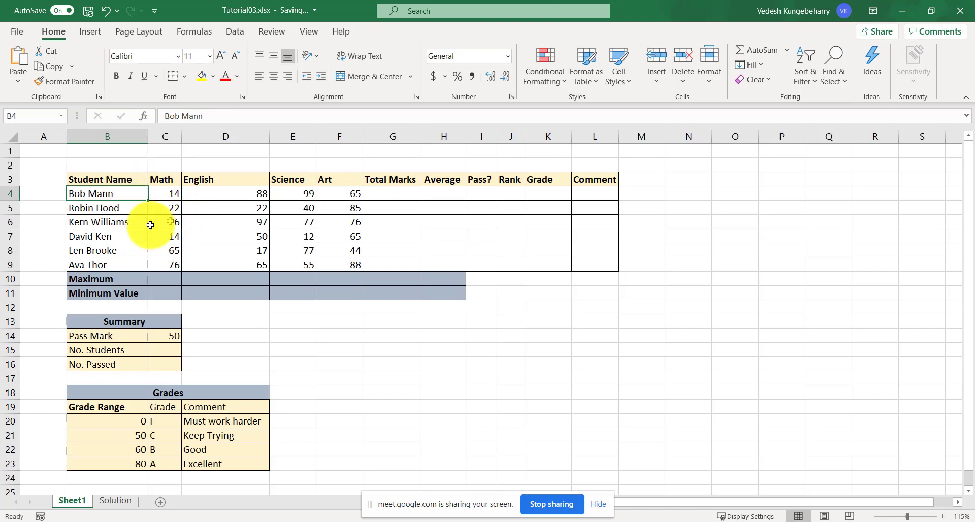
{"action": "left_click", "coordinate": [125, 194]}
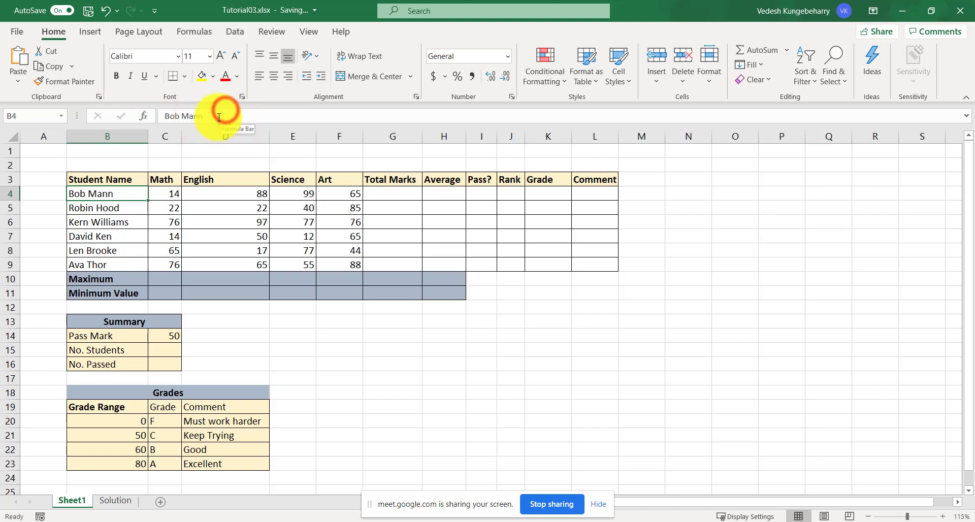
{"action": "left_click", "coordinate": [114, 212]}
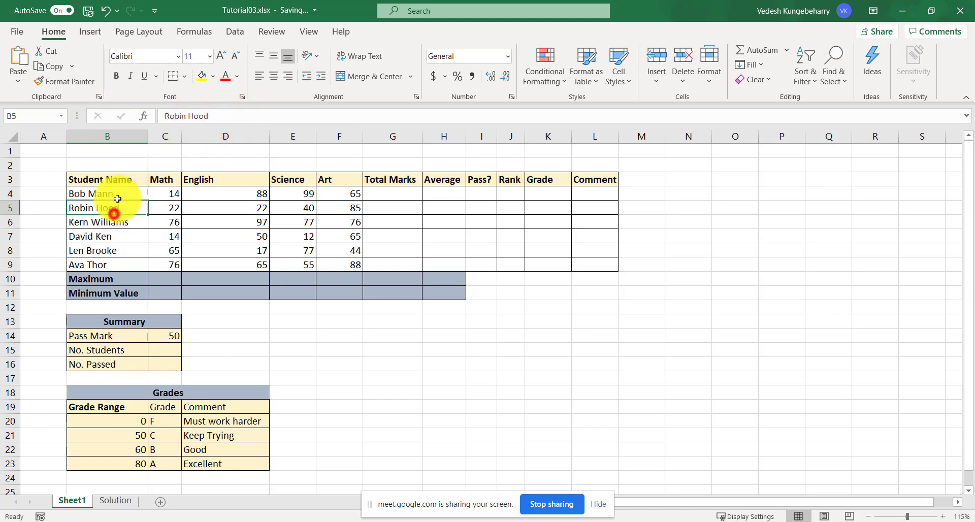
{"action": "left_click", "coordinate": [119, 196]}
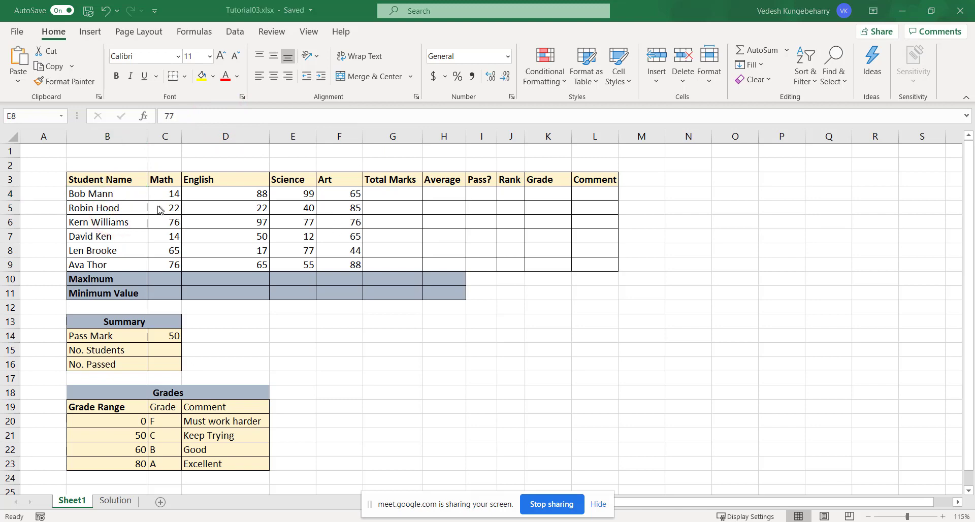
{"action": "left_click", "coordinate": [119, 207]}
{"action": "left_click", "coordinate": [120, 195]}
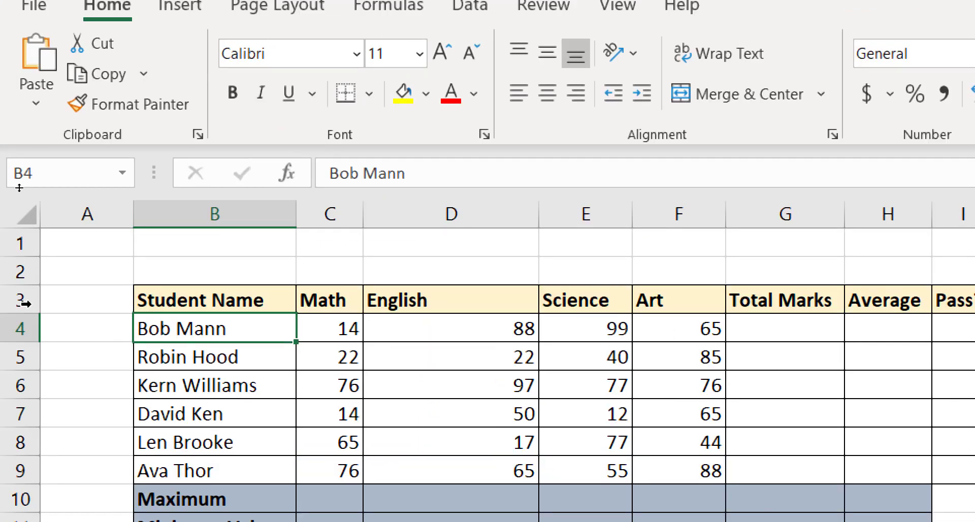
{"action": "left_click", "coordinate": [4, 309]}
{"action": "left_click", "coordinate": [4, 261]}
Edit the formula bar content of cell B4, replacing the whole entry with the student's new full name
{"action": "left_click_drag", "start_coordinate": [413, 172], "coordinate": [217, 191]}
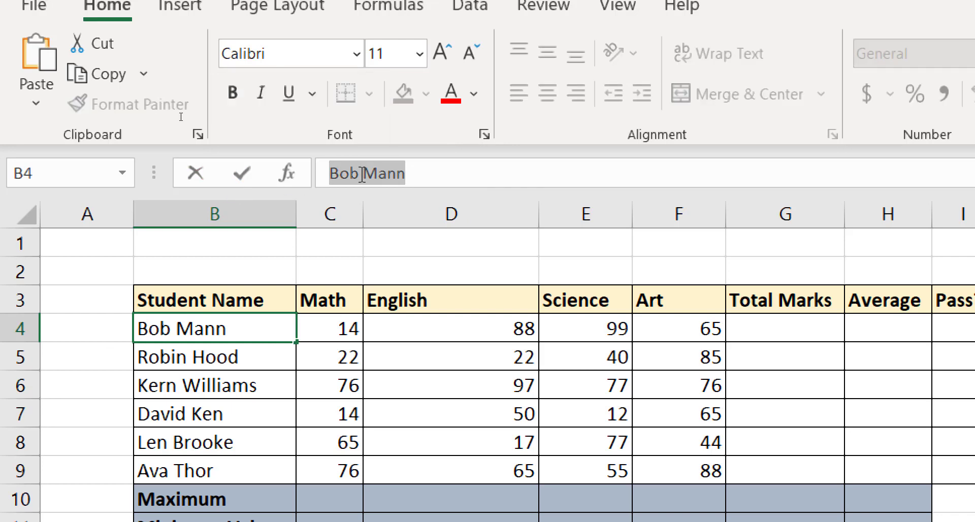
{"action": "type", "text": "Bob"}
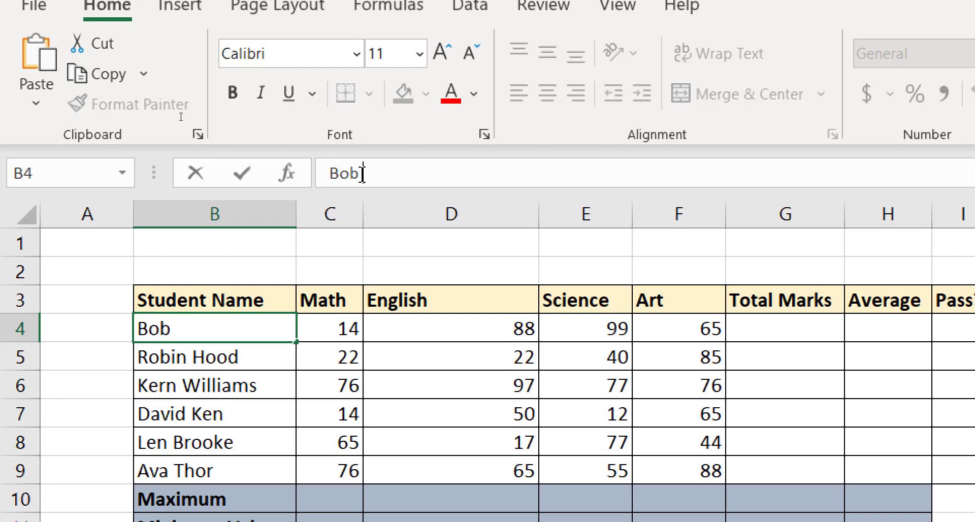
{"action": "type", "text": " Willai"}
{"action": "key", "text": "BackSpace"}
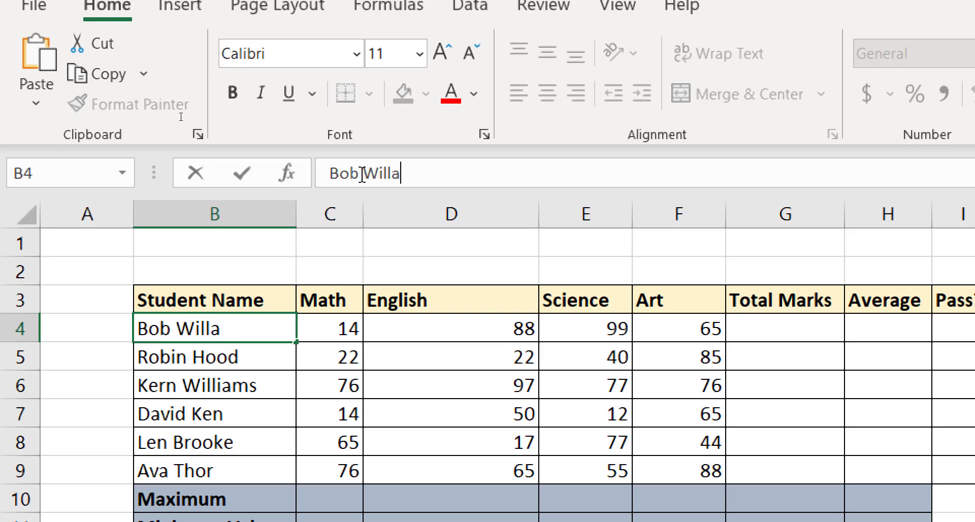
{"action": "key", "text": "BackSpace"}
{"action": "type", "text": "iams"}
{"action": "key", "text": "Return"}
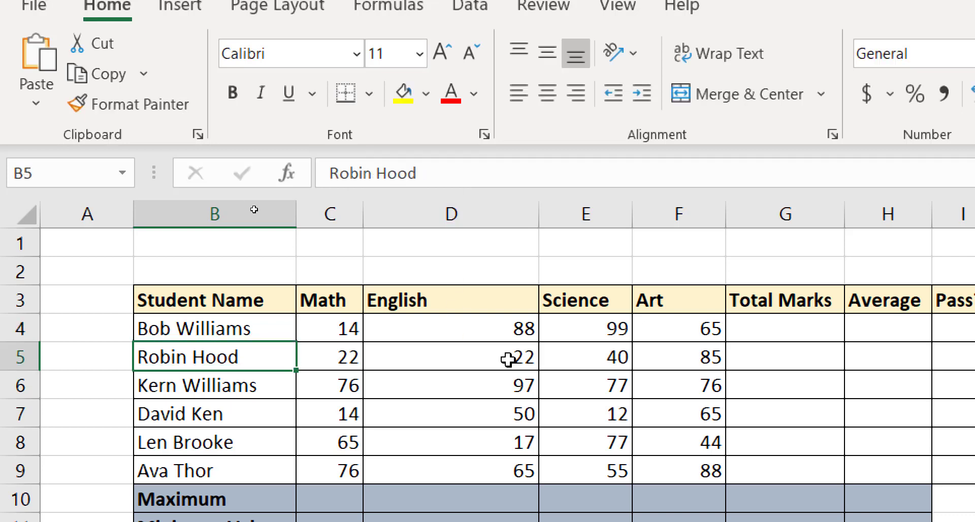
Examine the marks table, from the first student's scores and Total Marks cell to the Maximum and Minimum Value rows
{"action": "left_click", "coordinate": [559, 350]}
{"action": "left_click", "coordinate": [709, 350]}
{"action": "left_click", "coordinate": [715, 447]}
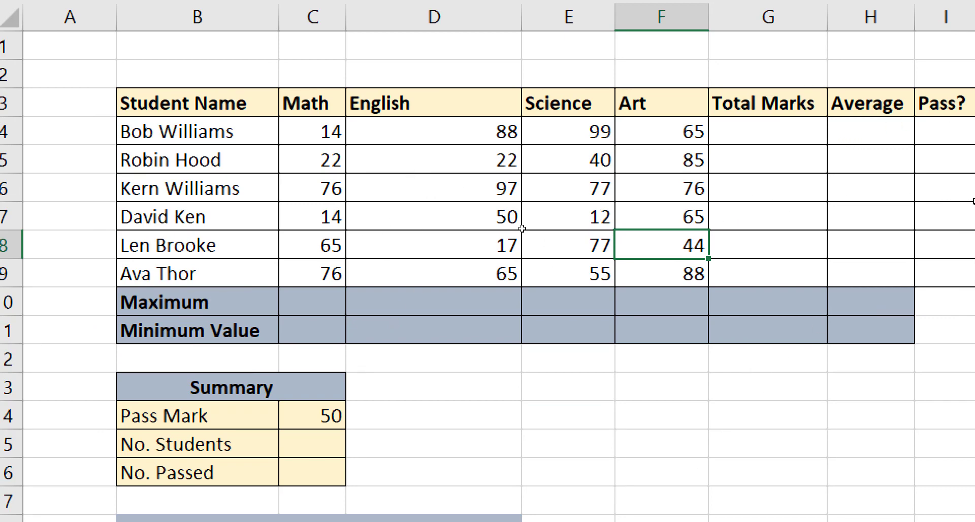
{"action": "left_click", "coordinate": [785, 134]}
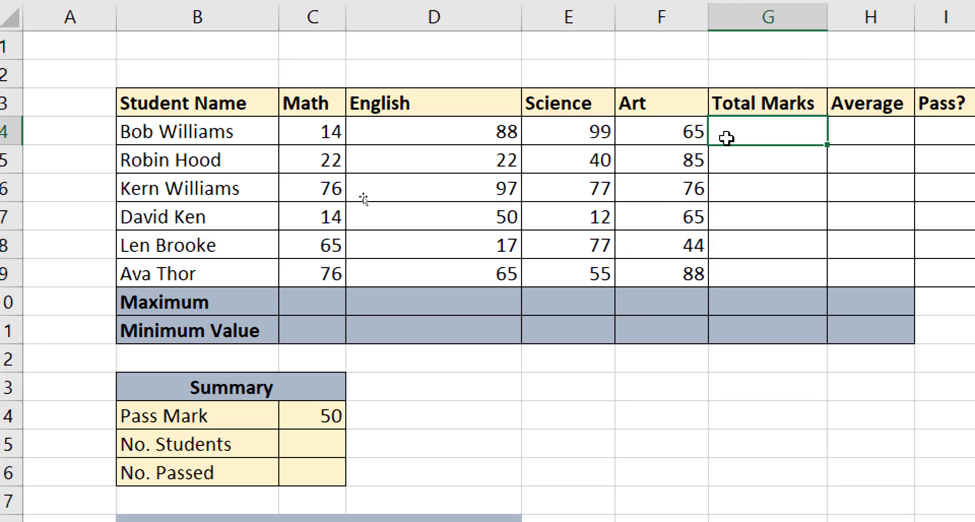
{"action": "left_click", "coordinate": [176, 132]}
{"action": "left_click_drag", "start_coordinate": [177, 132], "coordinate": [777, 141]}
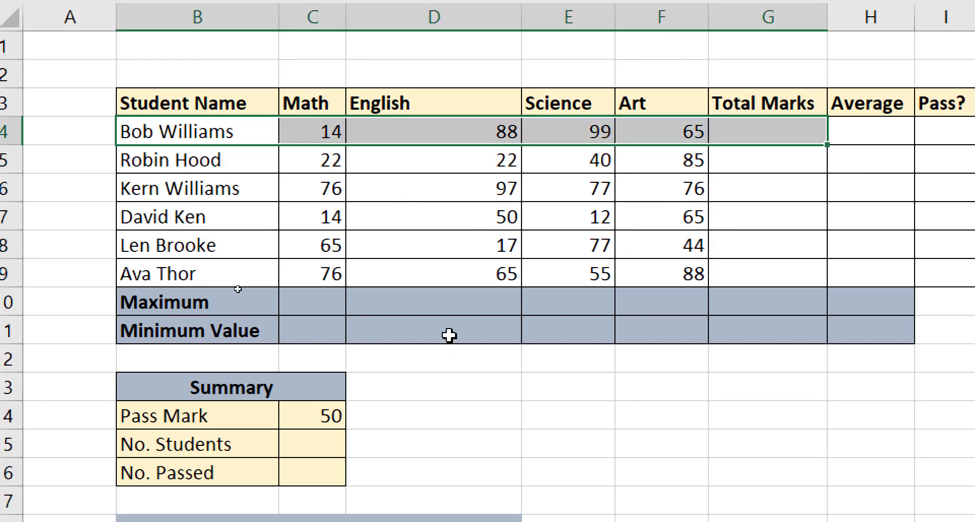
{"action": "left_click", "coordinate": [465, 307]}
{"action": "left_click", "coordinate": [463, 339]}
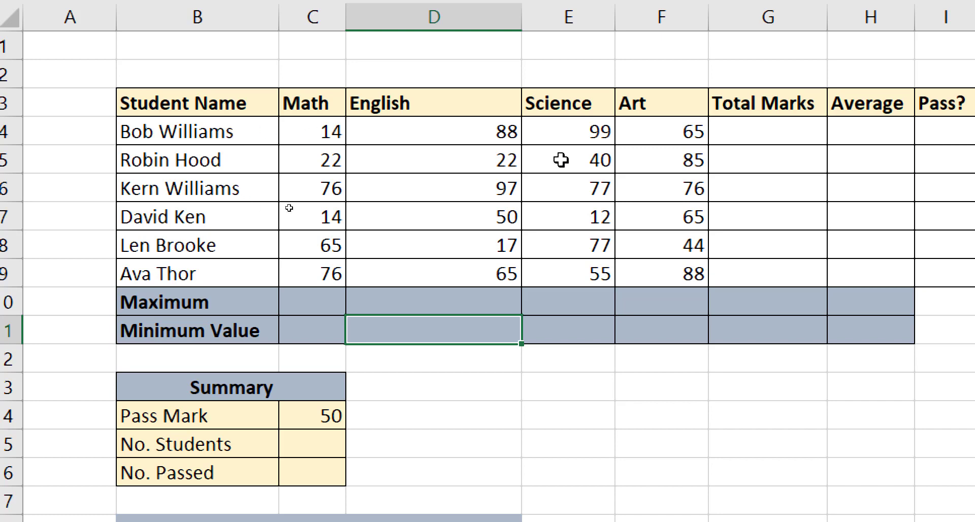
Enter the formula =C4+D4+E4+F4 in G4 to total the first student's marks
{"action": "left_click", "coordinate": [784, 130]}
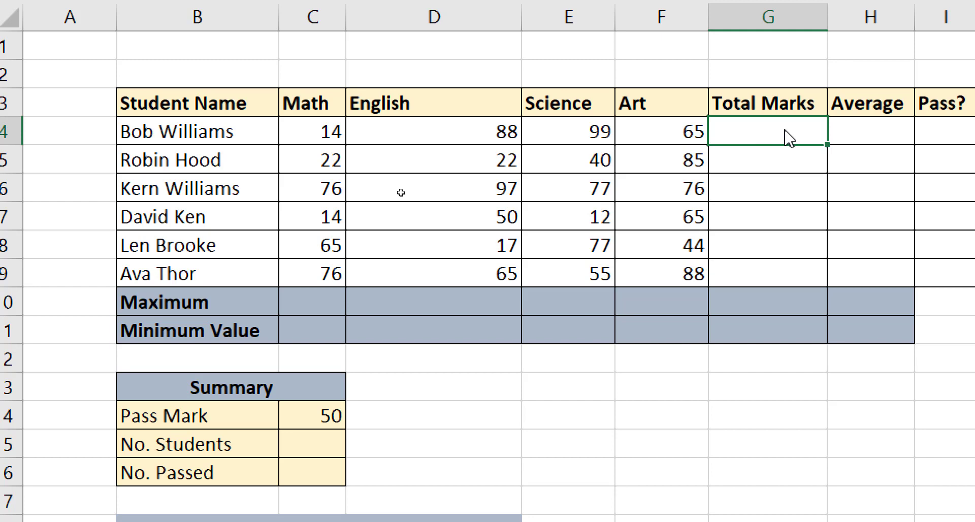
{"action": "left_click", "coordinate": [754, 161]}
{"action": "left_click", "coordinate": [776, 132]}
{"action": "type", "text": "="}
{"action": "left_click", "coordinate": [318, 136]}
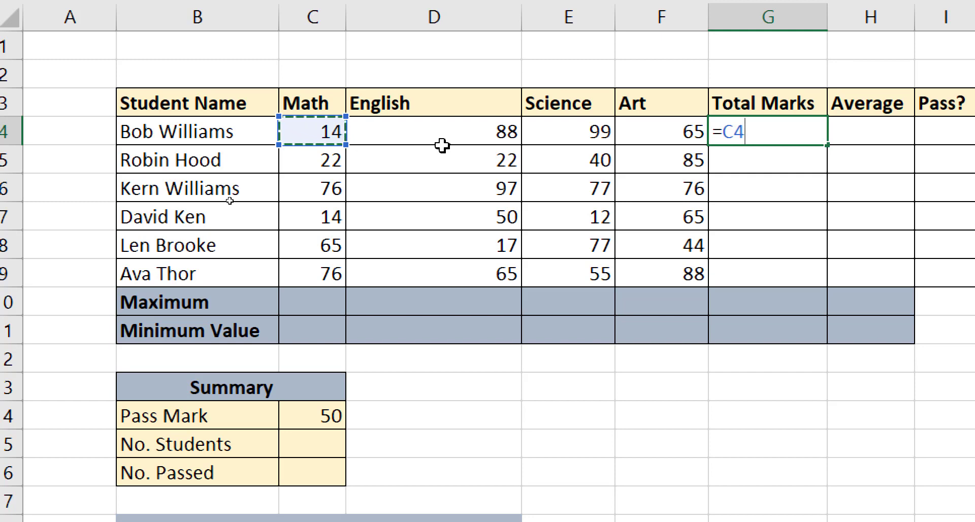
{"action": "type", "text": "+"}
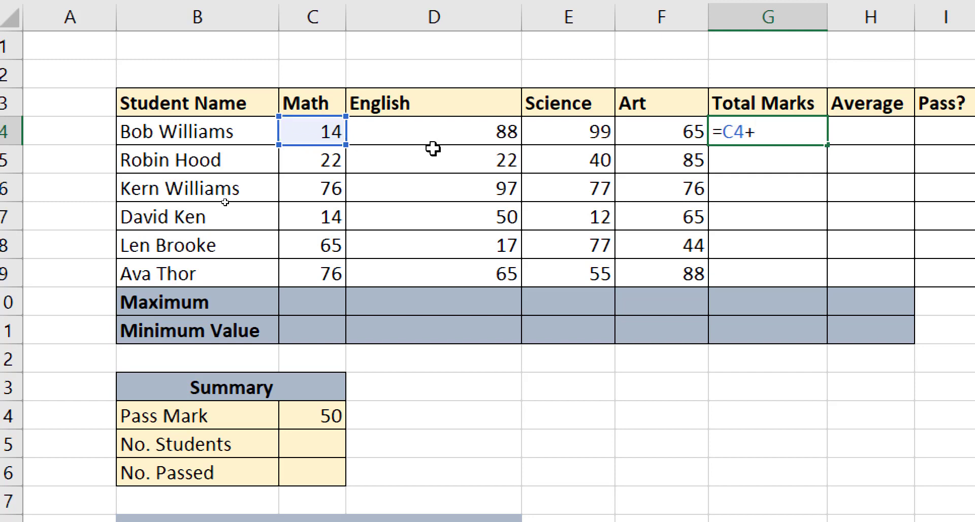
{"action": "left_click", "coordinate": [443, 136]}
{"action": "type", "text": "+"}
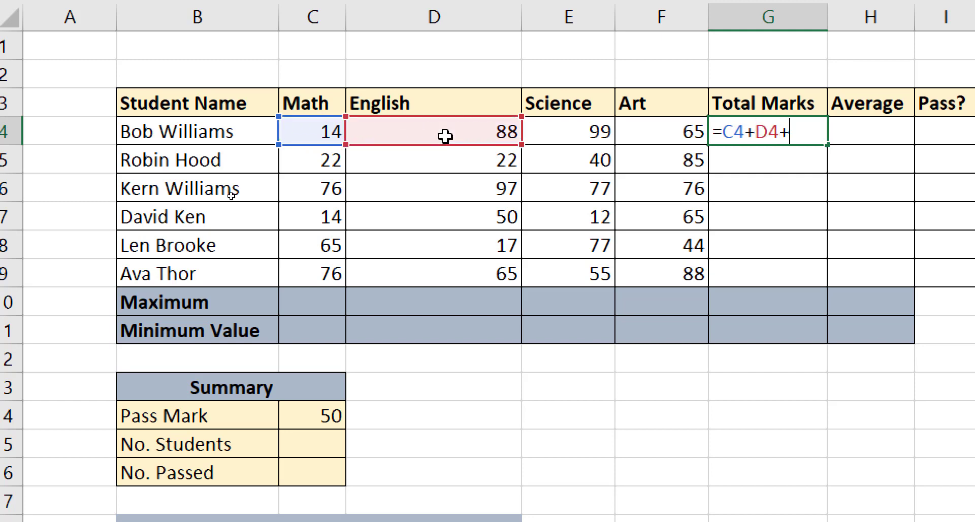
{"action": "left_click", "coordinate": [587, 132]}
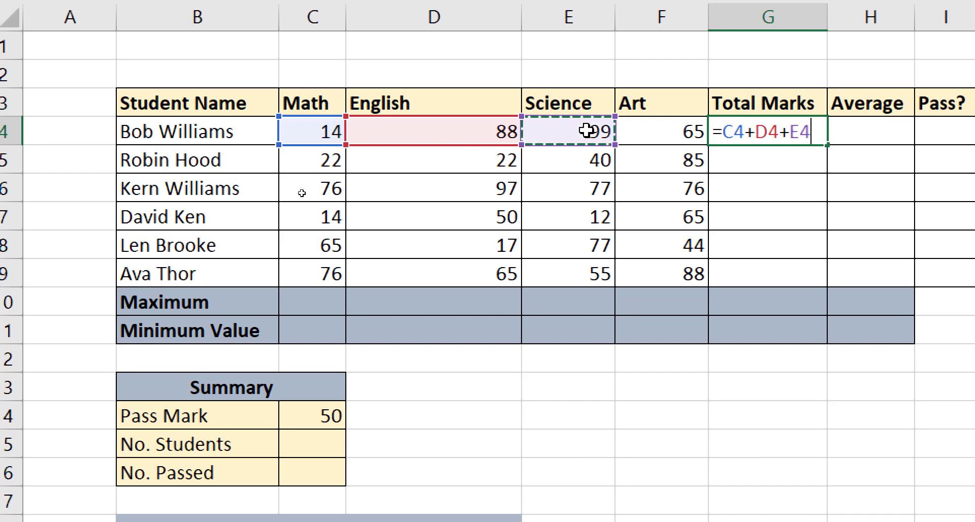
{"action": "type", "text": "+"}
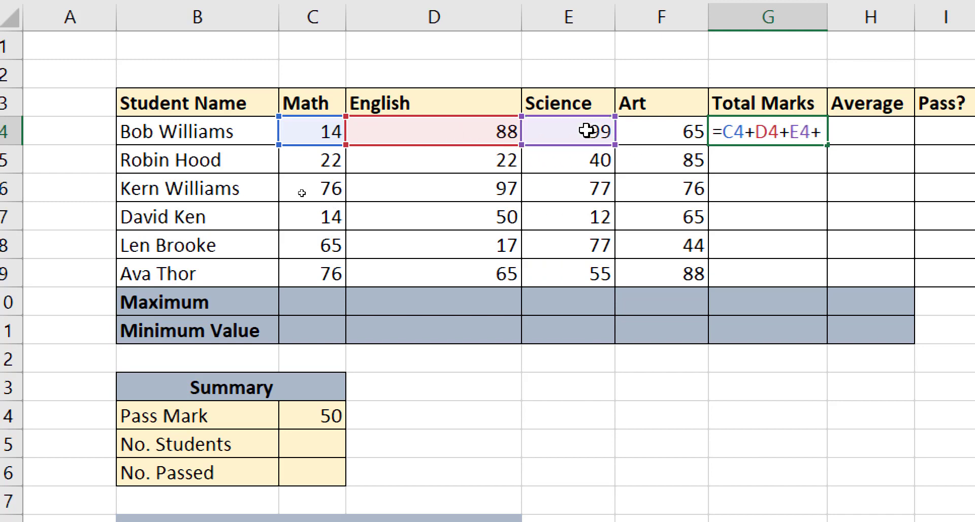
{"action": "left_click", "coordinate": [680, 132]}
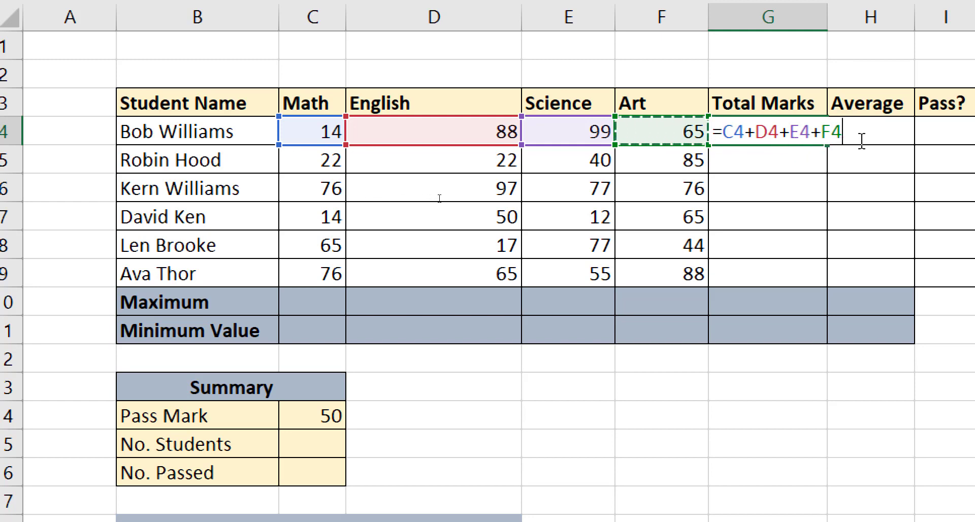
{"action": "key", "text": "Return"}
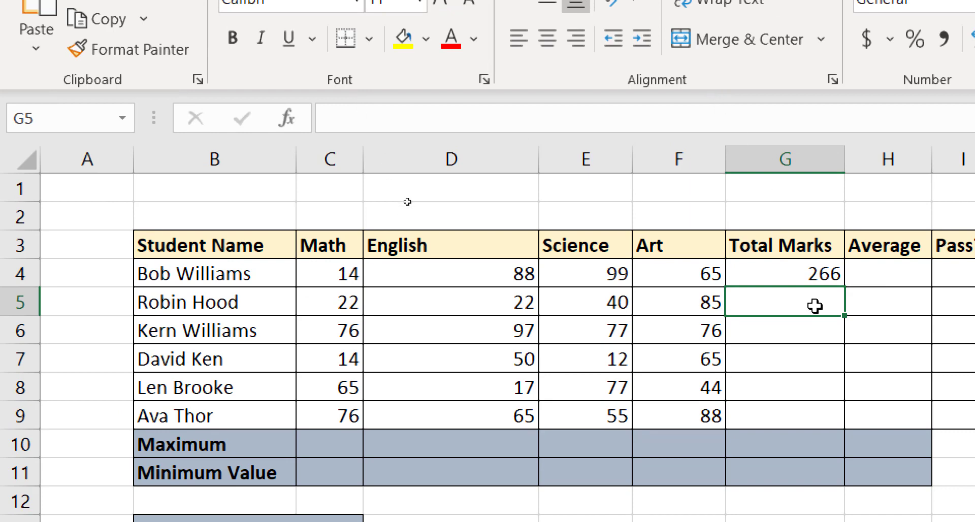
Check the formula in the first student's Total Marks cell, G4, and clear the cell
{"action": "left_click", "coordinate": [815, 269]}
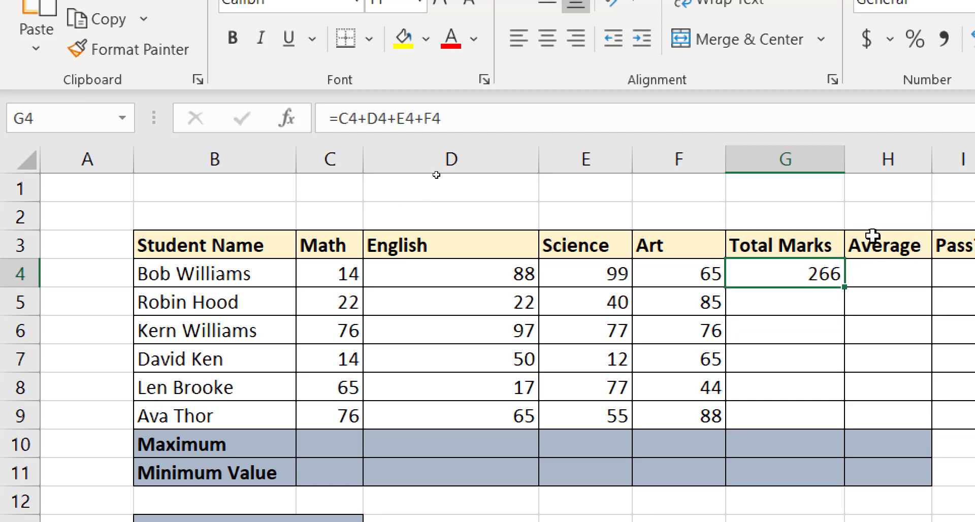
{"action": "key", "text": "Right"}
{"action": "key", "text": "Right"}
{"action": "key", "text": "Right"}
{"action": "key", "text": "Right"}
{"action": "key", "text": "Down"}
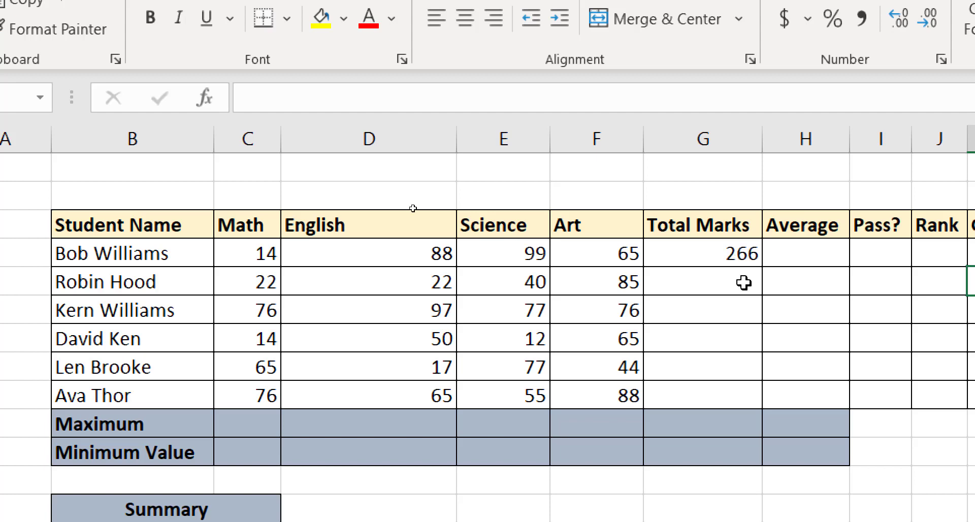
{"action": "left_click", "coordinate": [735, 258]}
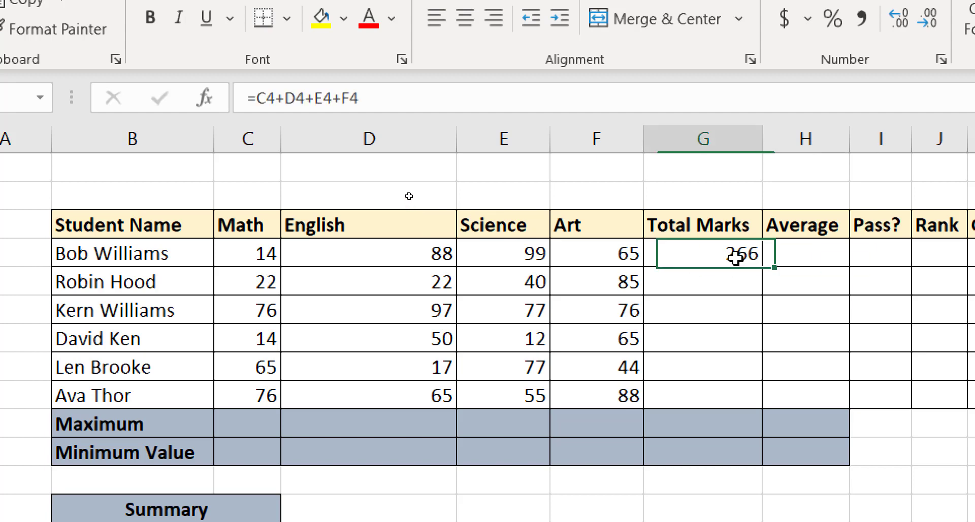
{"action": "key", "text": "Delete"}
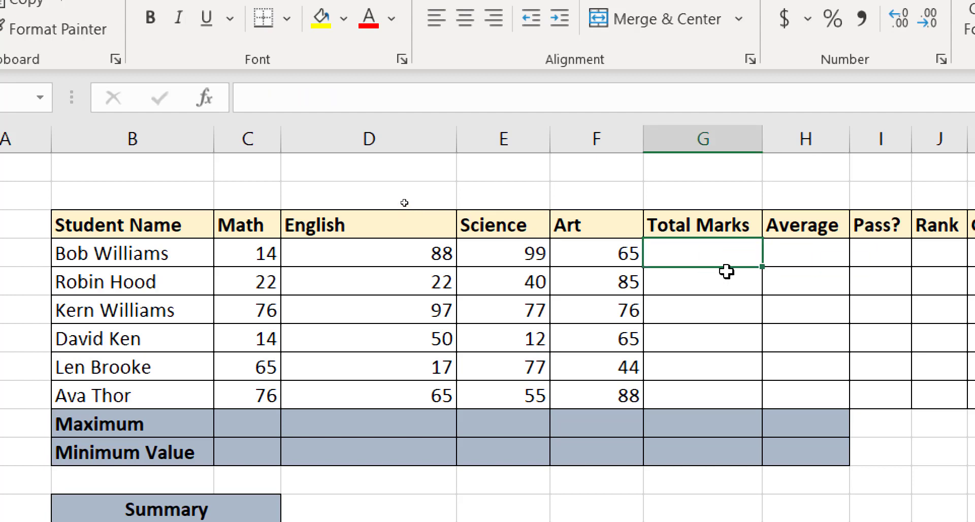
Enter =C4+D4+E4+F4 in G4, picking the Math and English cells as references and writing the E4 and F4 references directly
{"action": "left_click", "coordinate": [711, 288]}
{"action": "left_click", "coordinate": [718, 252]}
{"action": "type", "text": "="}
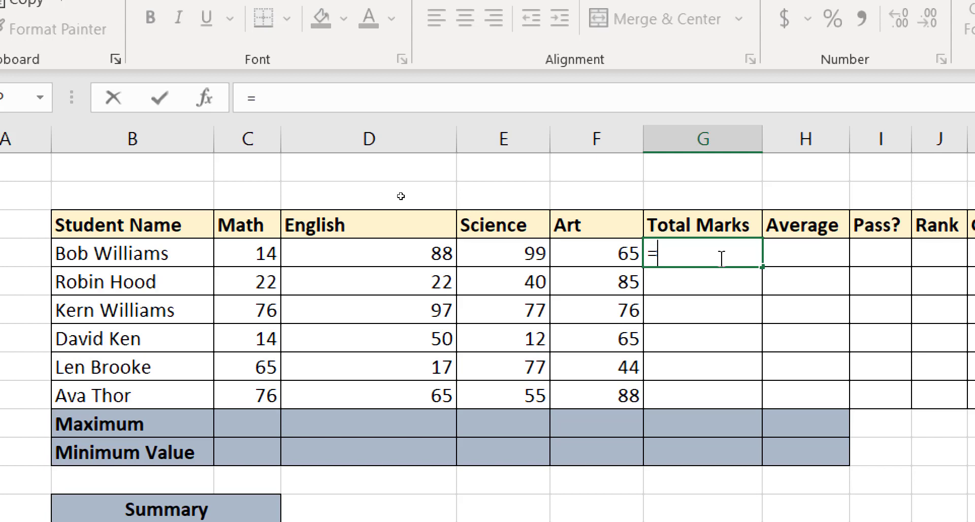
{"action": "left_click", "coordinate": [252, 250]}
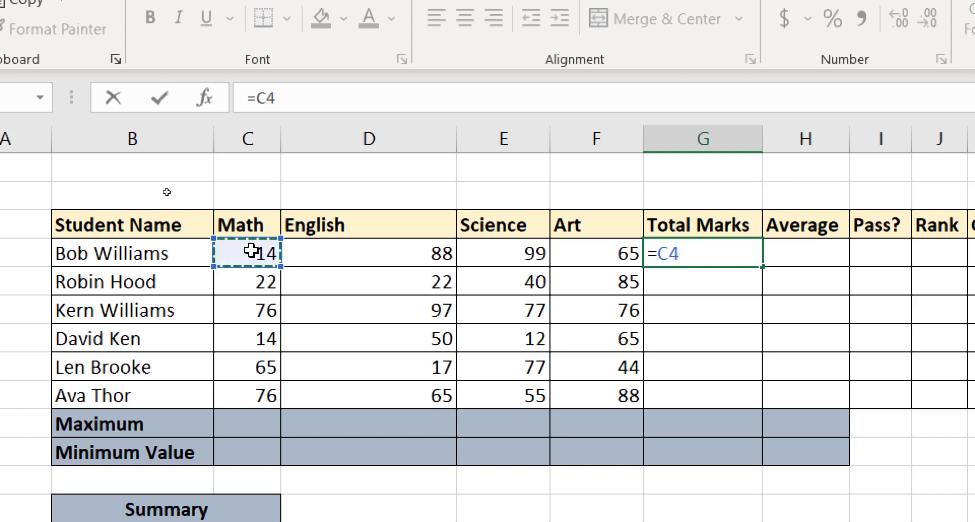
{"action": "type", "text": "+"}
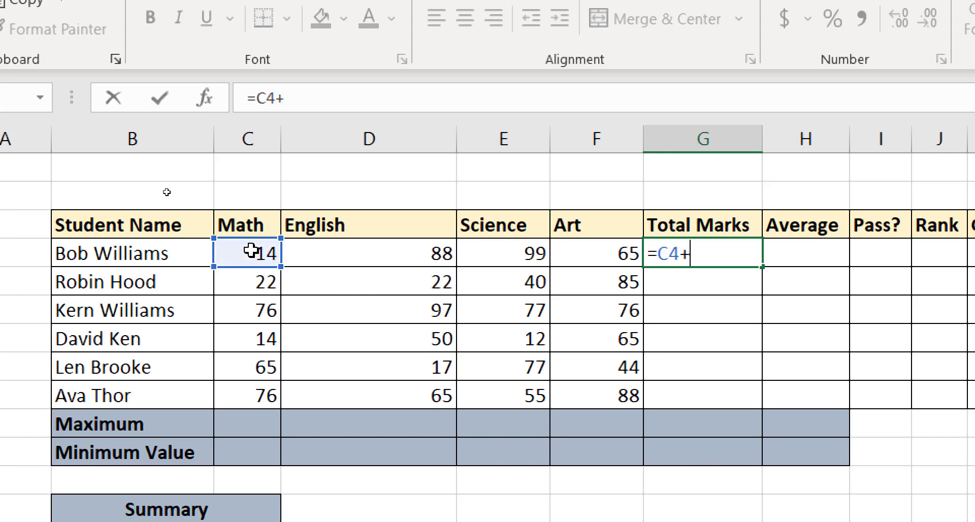
{"action": "left_click", "coordinate": [407, 256]}
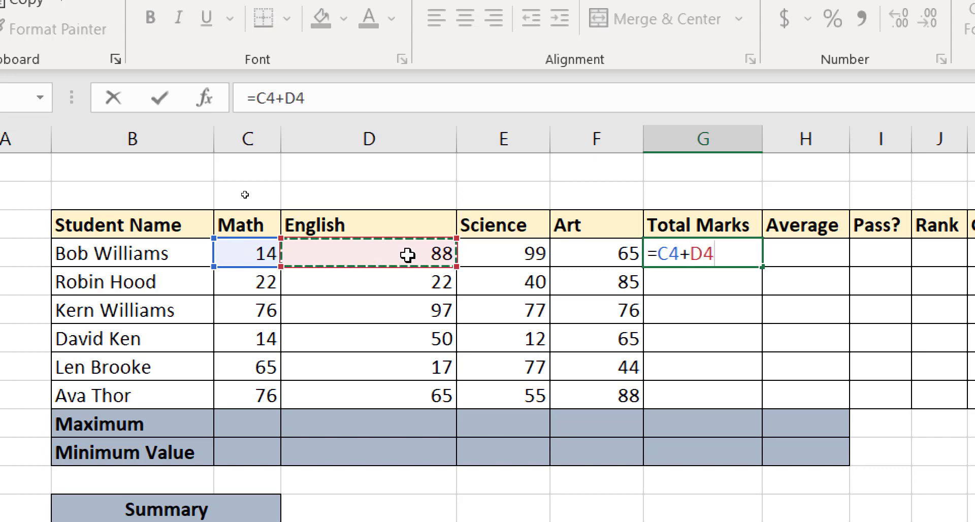
{"action": "type", "text": "+"}
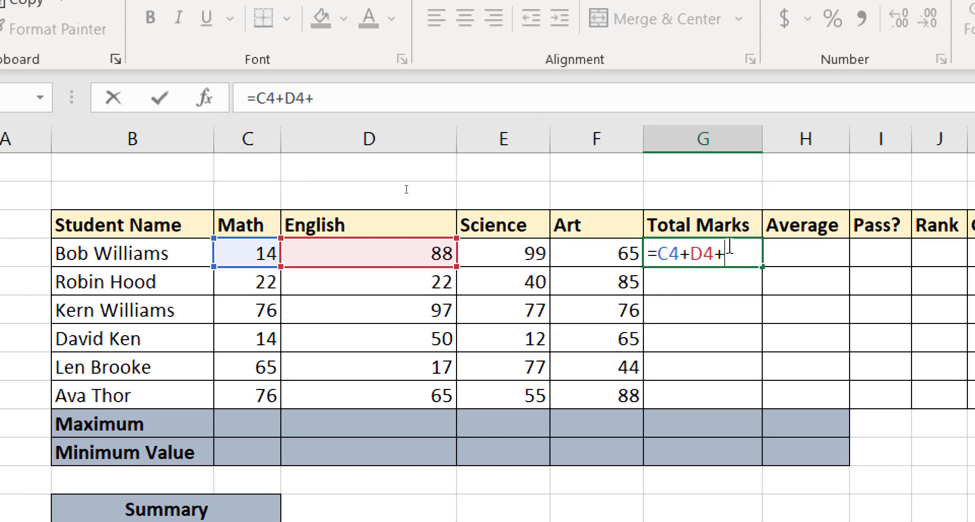
{"action": "type", "text": "E"}
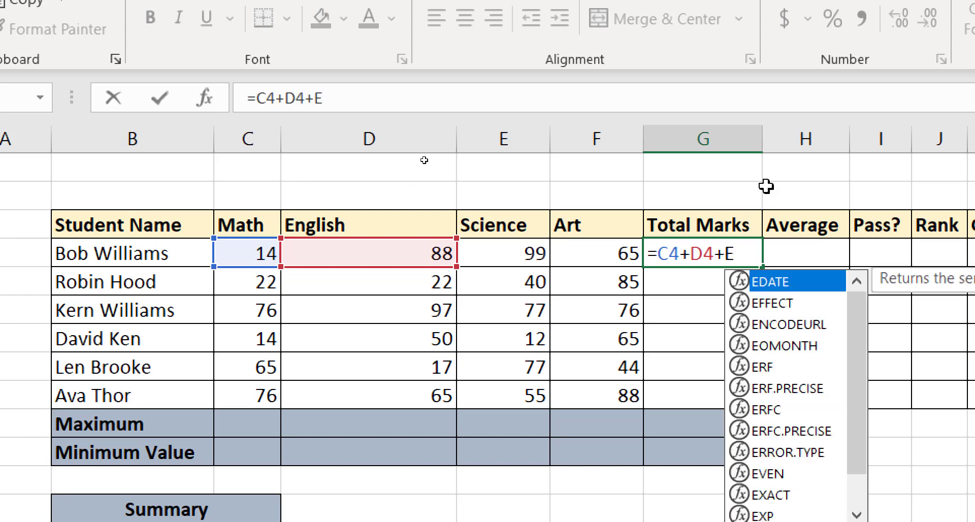
{"action": "type", "text": "4"}
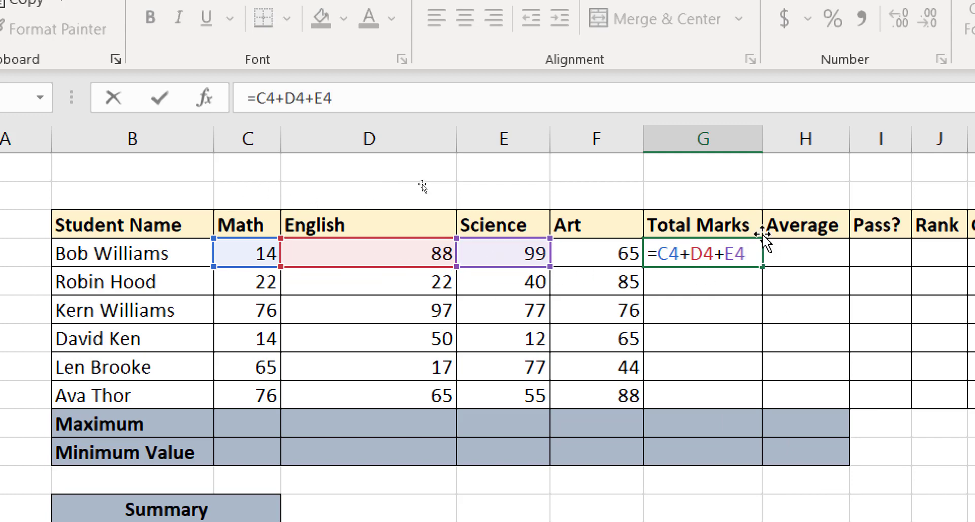
{"action": "type", "text": "+F4"}
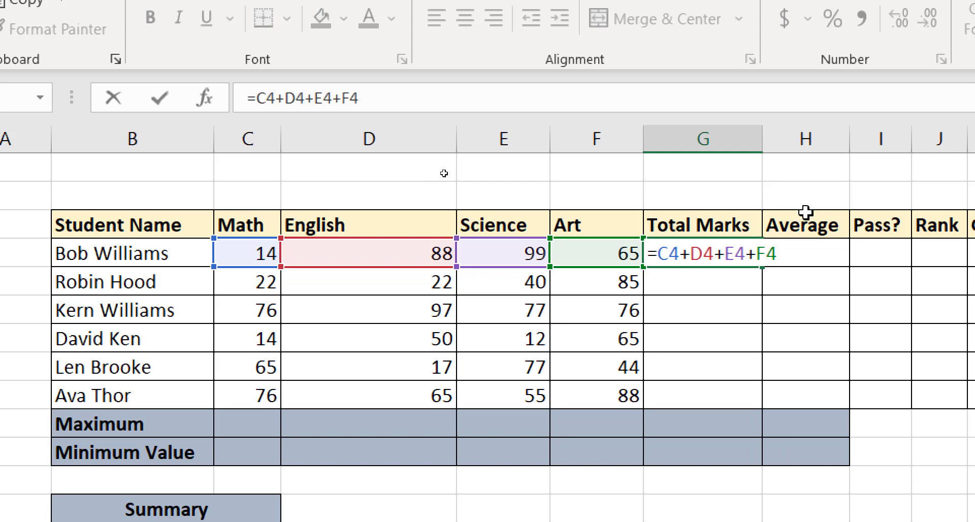
{"action": "left_click", "coordinate": [815, 340]}
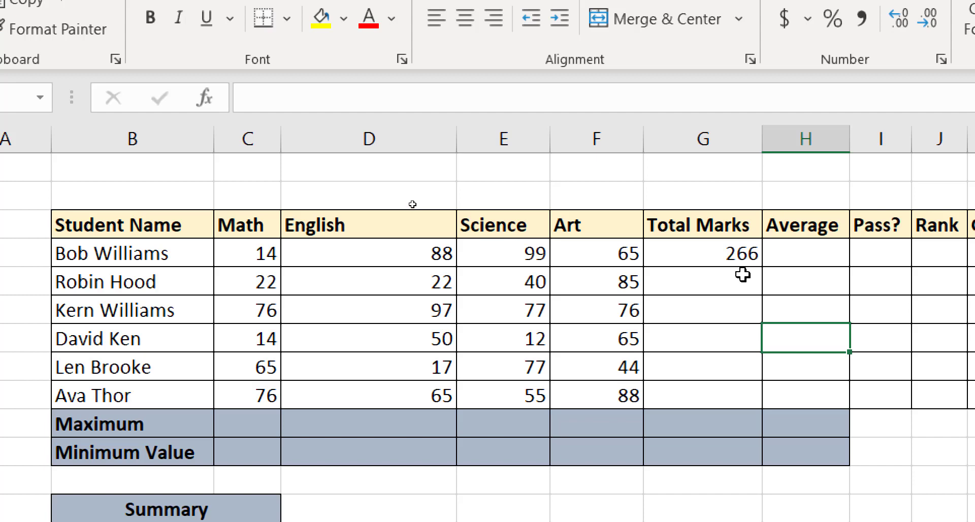
Examine the whole formula of G4 in the formula bar, especially its leading equals sign, and keep the formula as it is
{"action": "left_click", "coordinate": [710, 249]}
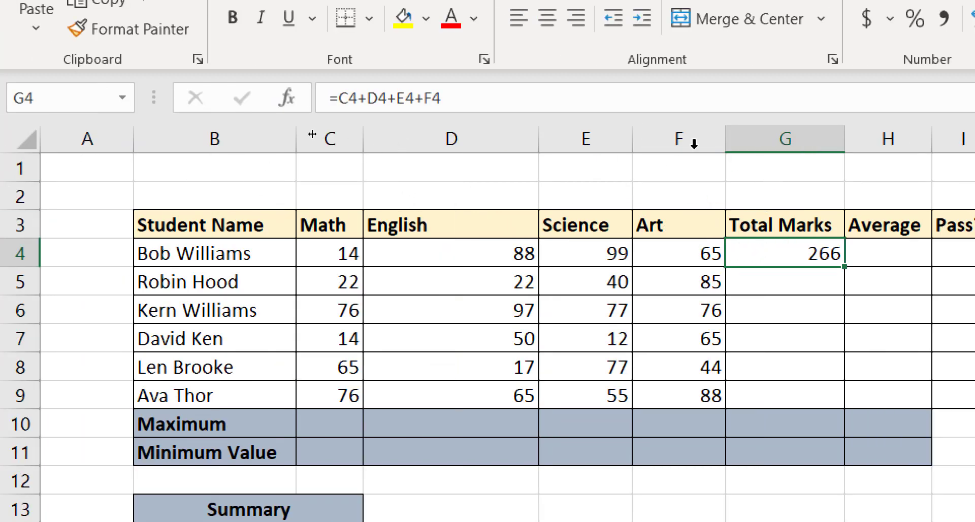
{"action": "left_click", "coordinate": [442, 98]}
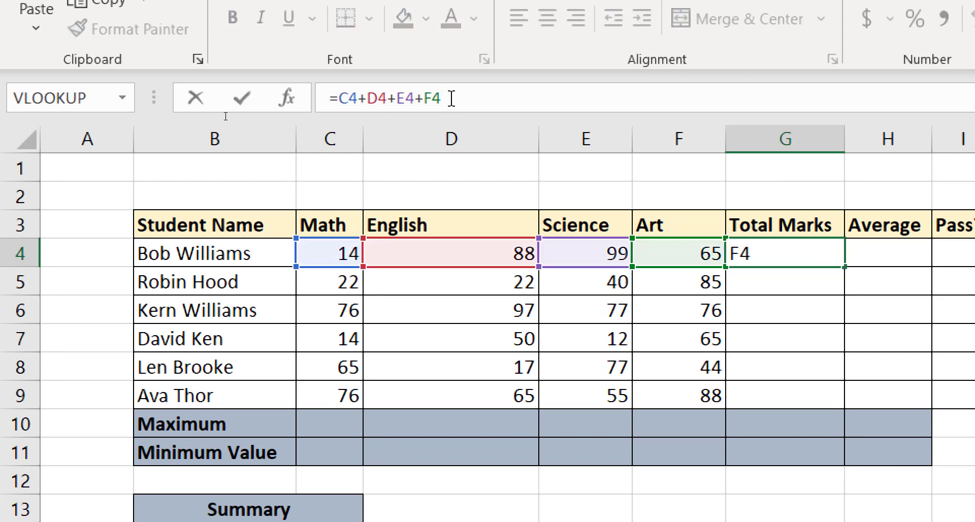
{"action": "left_click_drag", "start_coordinate": [451, 98], "coordinate": [282, 99]}
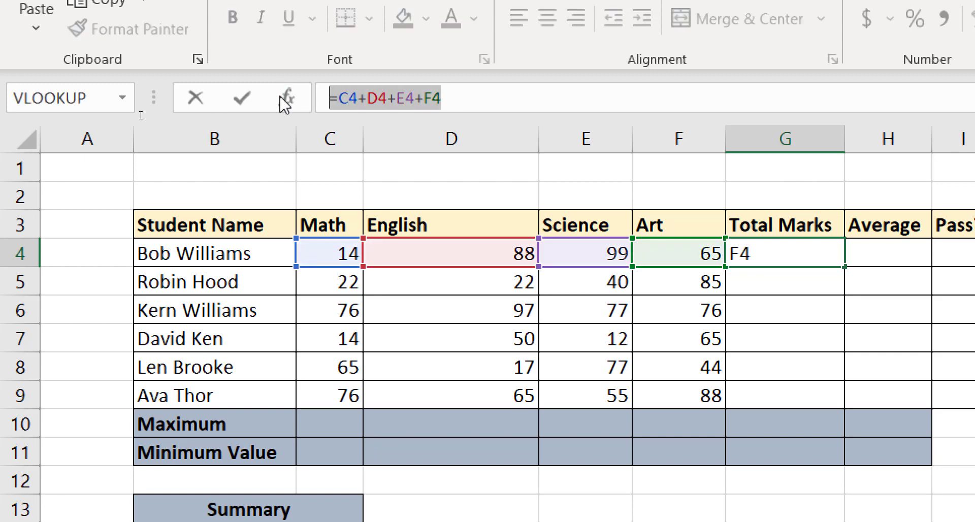
{"action": "left_click", "coordinate": [339, 99]}
{"action": "left_click_drag", "start_coordinate": [338, 99], "coordinate": [322, 100]}
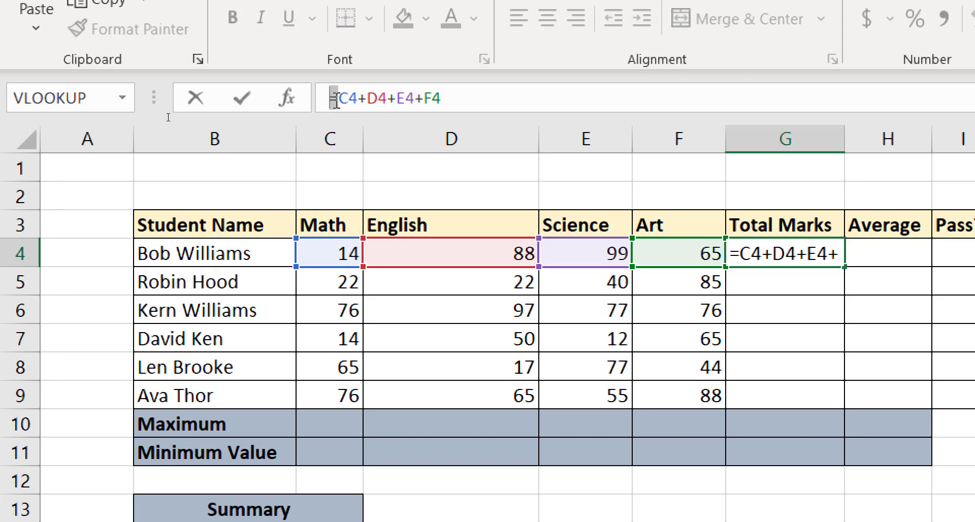
{"action": "left_click", "coordinate": [336, 99]}
{"action": "left_click_drag", "start_coordinate": [337, 99], "coordinate": [328, 99]}
{"action": "left_click", "coordinate": [528, 97]}
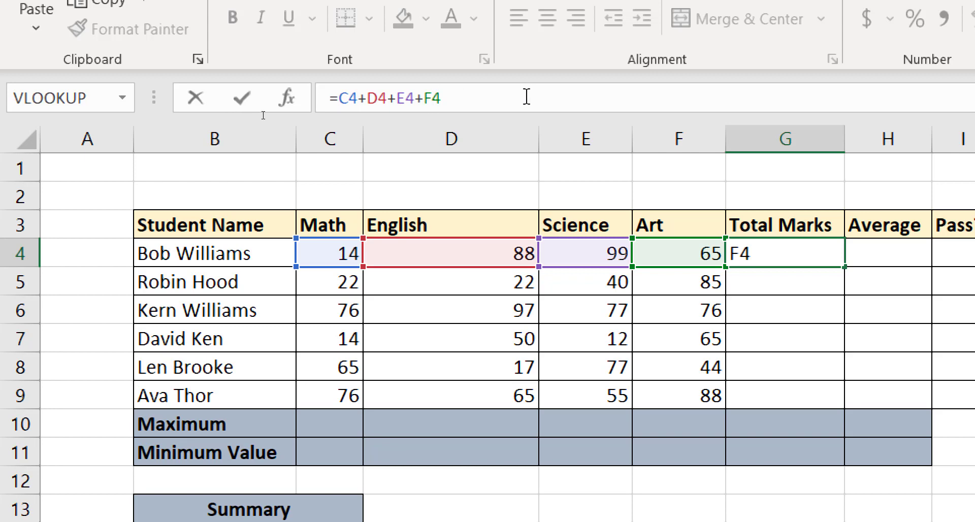
{"action": "key", "text": "ctrl+Return"}
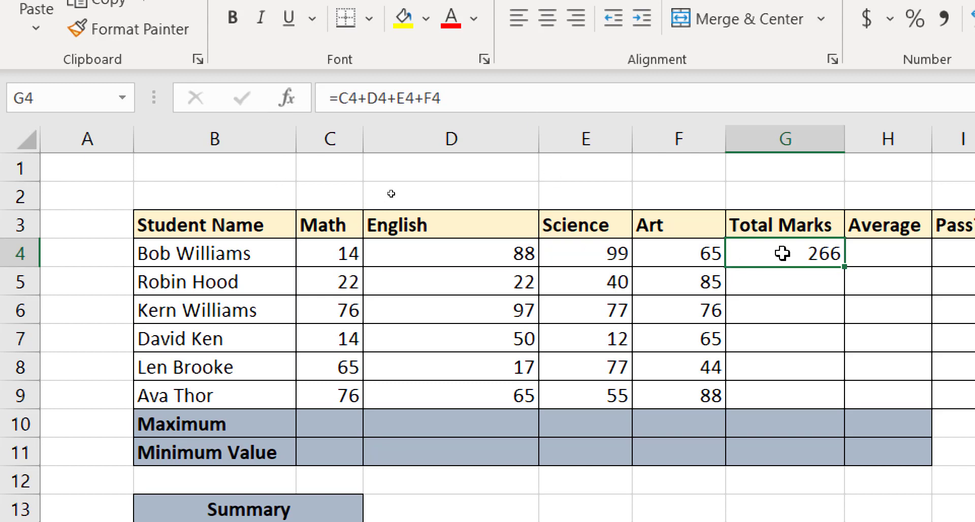
Reopen G4's formula for editing several times to check its cell references, leaving the formula unchanged each time
{"action": "left_click", "coordinate": [501, 103]}
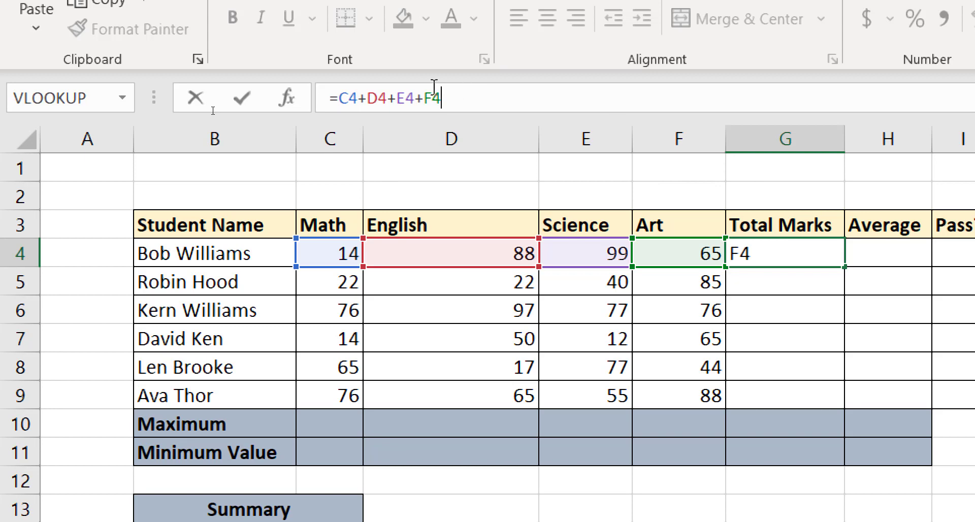
{"action": "left_click", "coordinate": [794, 311]}
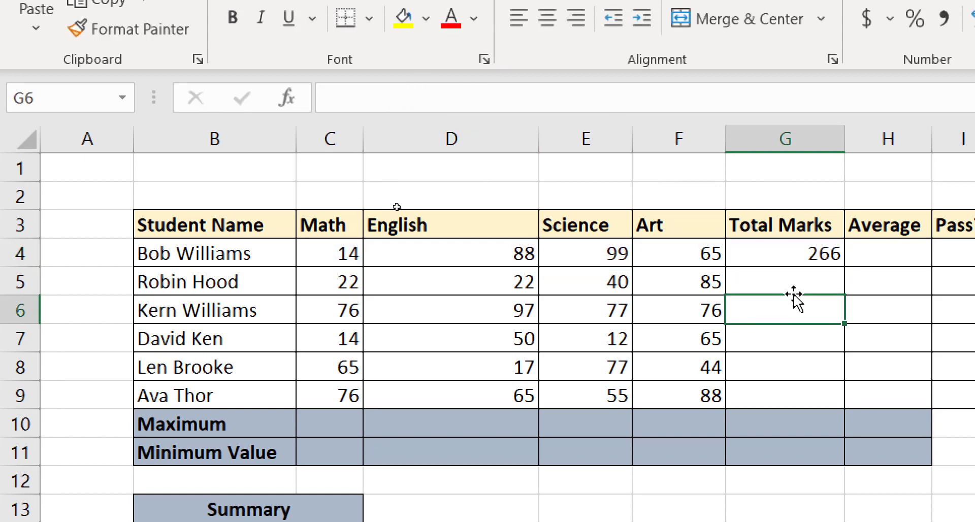
{"action": "left_click", "coordinate": [793, 253]}
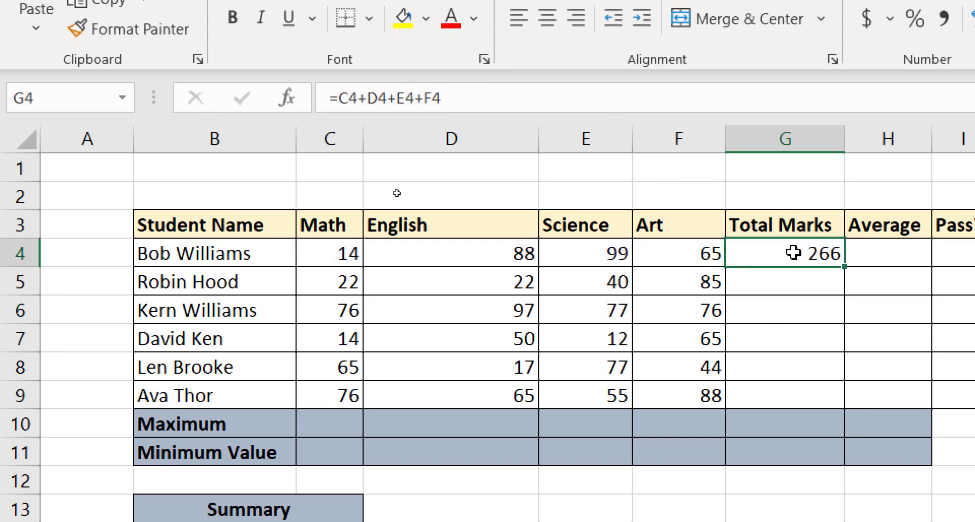
{"action": "left_click", "coordinate": [457, 98]}
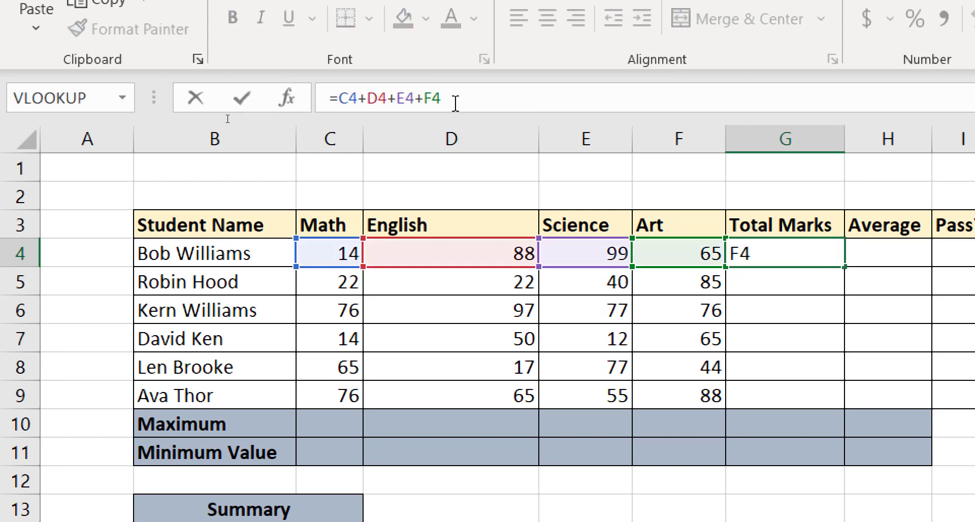
{"action": "left_click", "coordinate": [468, 314]}
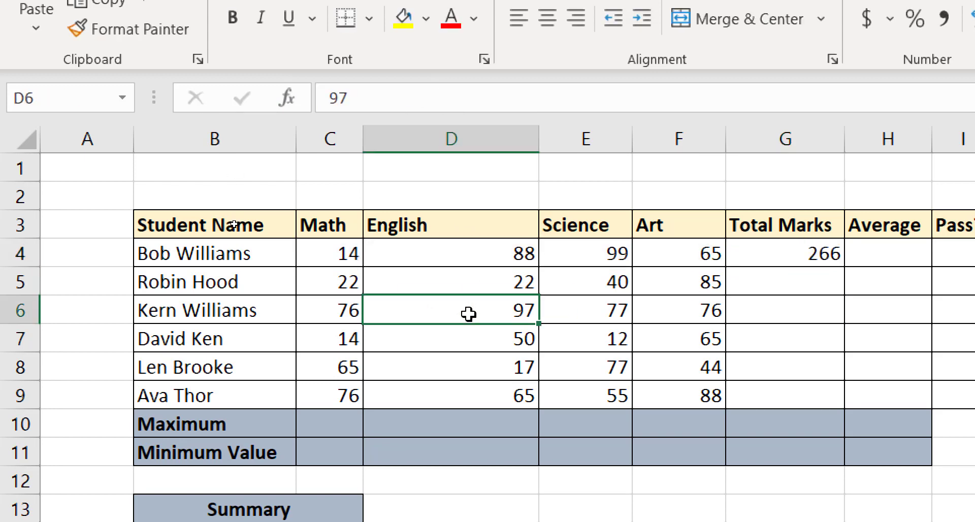
{"action": "left_click", "coordinate": [795, 246]}
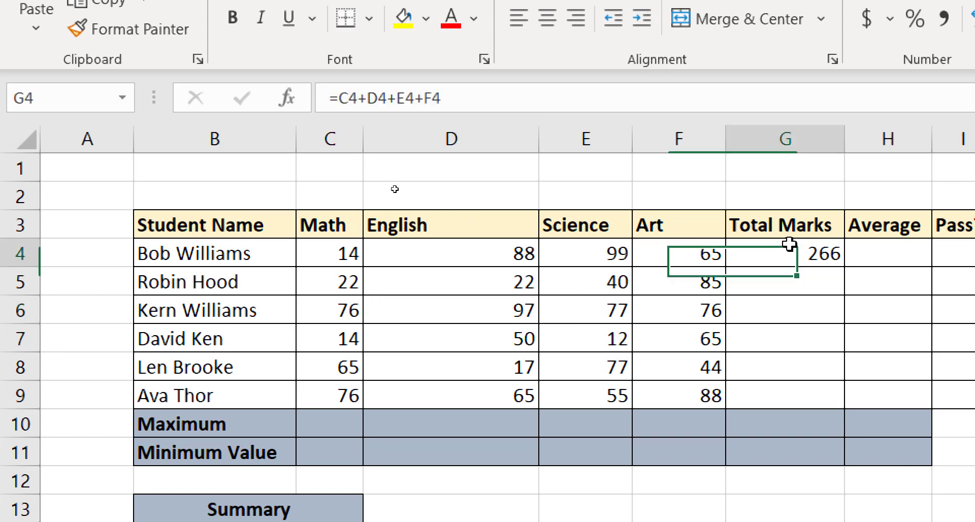
{"action": "left_click", "coordinate": [396, 101]}
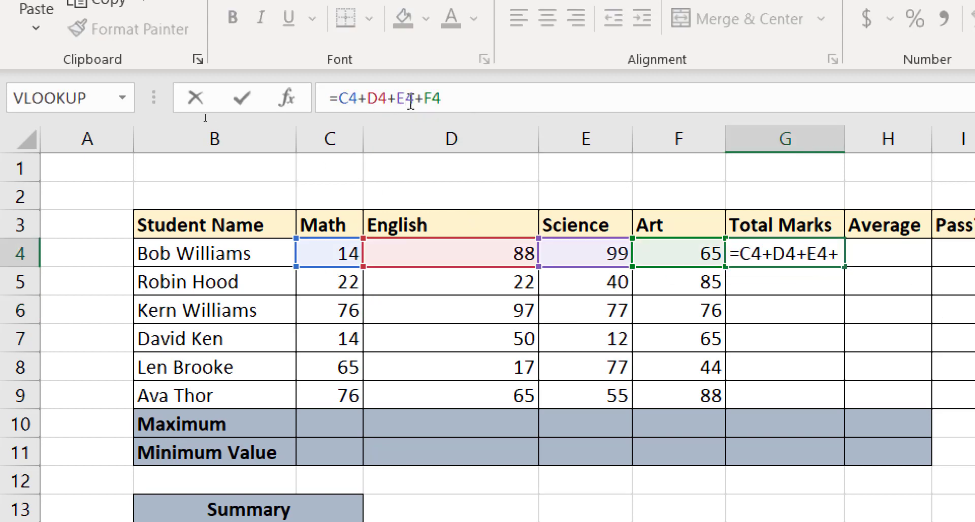
{"action": "left_click", "coordinate": [464, 100]}
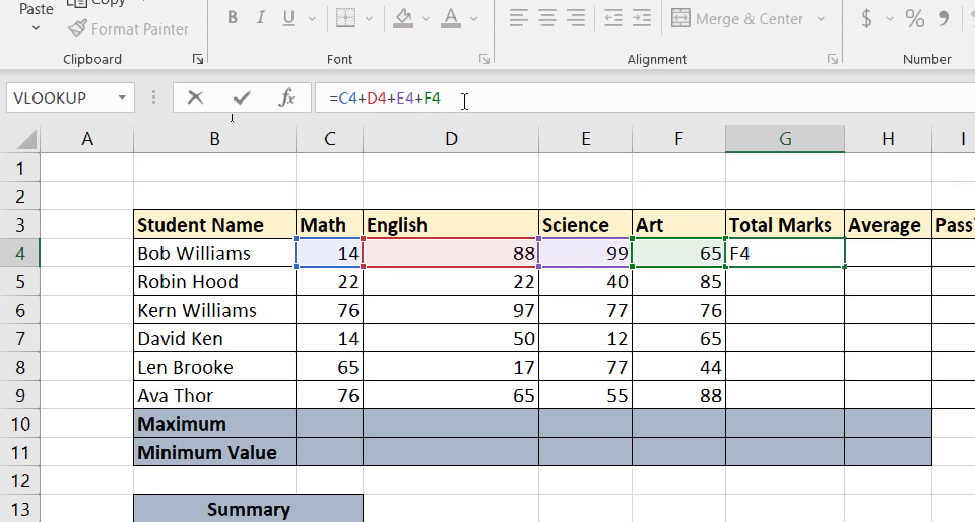
{"action": "key", "text": "Return"}
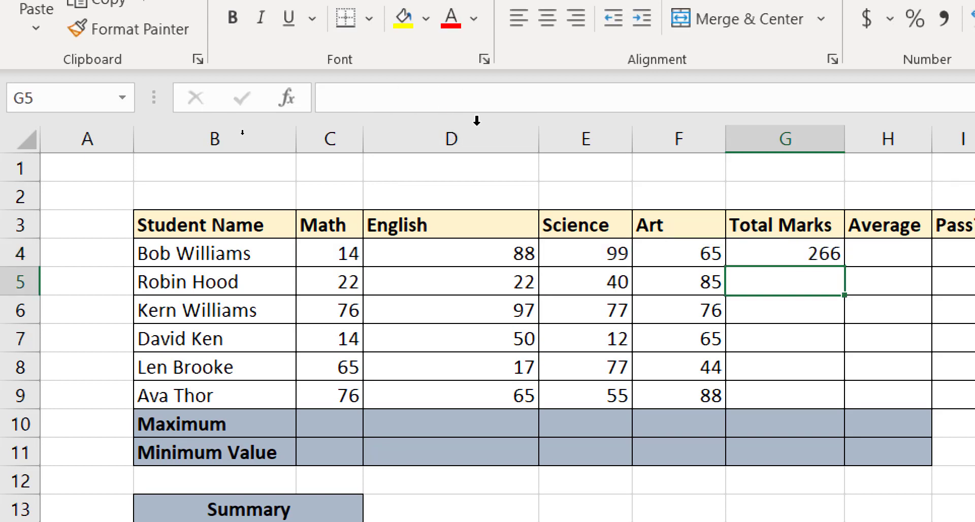
With G4 selected, display the worksheet's formulas in place of their results, look over the sheet, and return to displaying values
{"action": "left_click", "coordinate": [809, 255]}
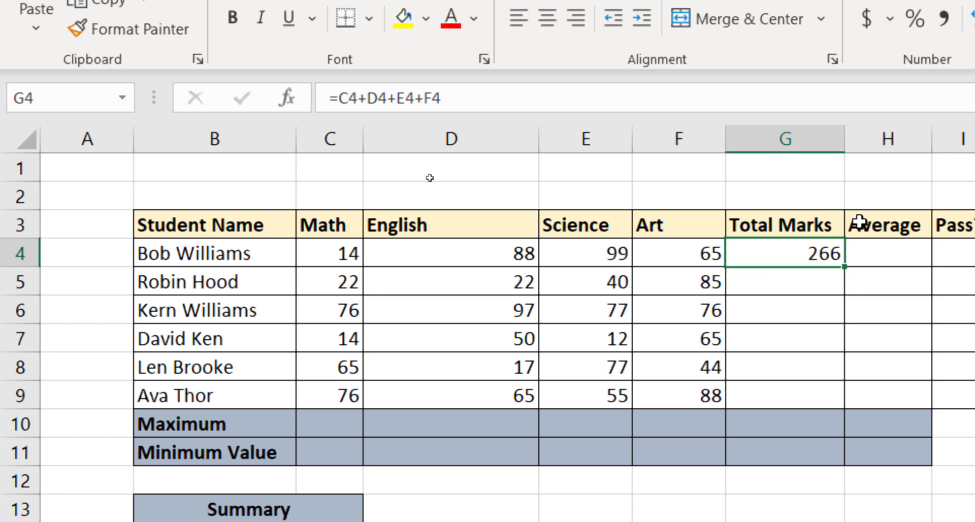
{"action": "key", "text": "ctrl+grave"}
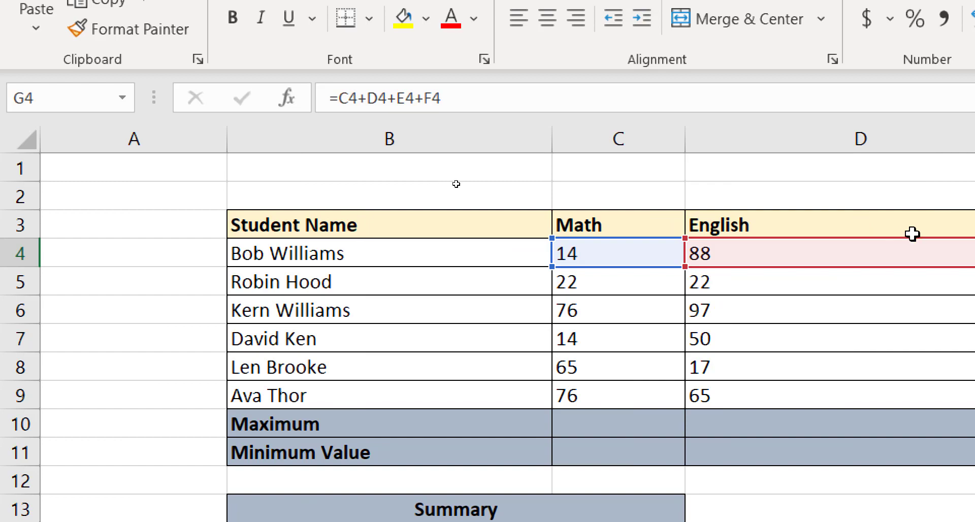
{"action": "scroll", "coordinate": [937, 252], "scroll_direction": "down", "scroll_amount": 6, "text": "ctrl"}
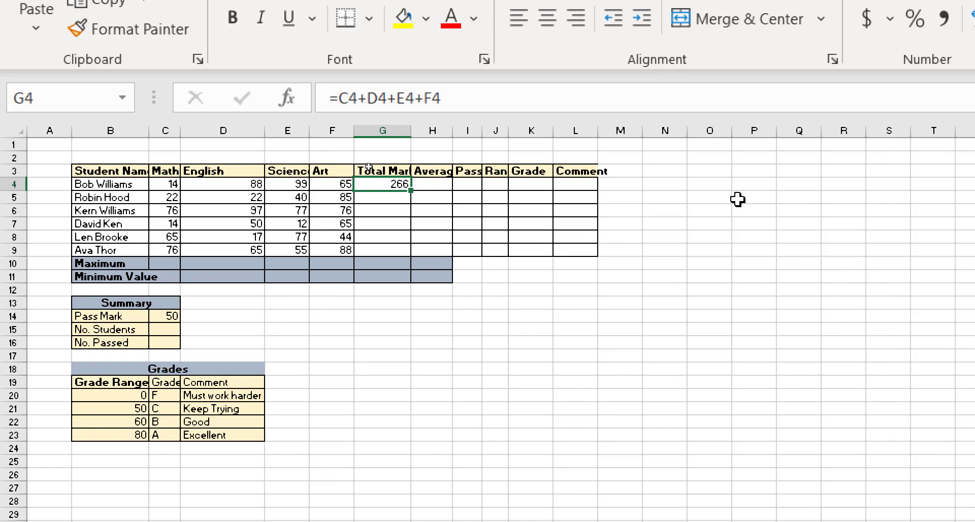
{"action": "scroll", "coordinate": [496, 261], "scroll_direction": "up", "scroll_amount": 5}
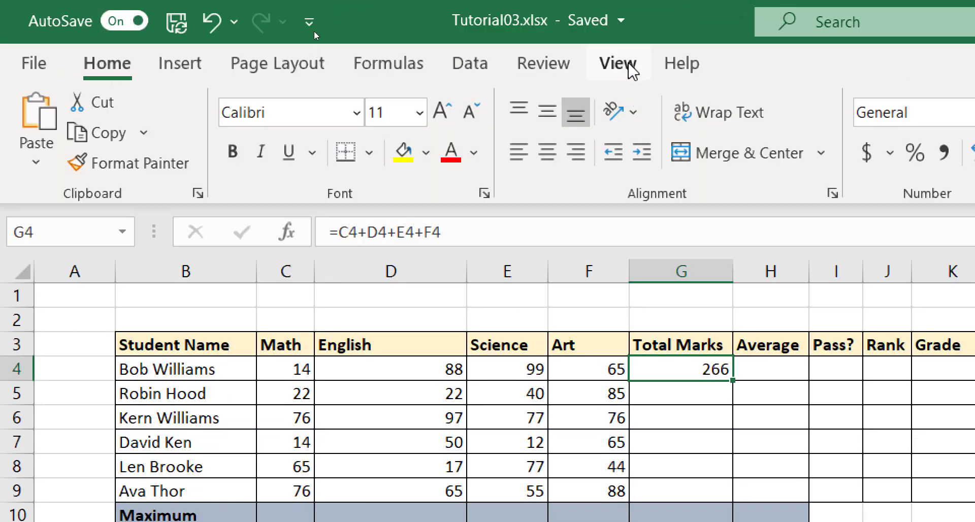
Find the Show Formulas command, turn it on to view G4's formula in the sheet, and turn it off again
{"action": "left_click", "coordinate": [628, 63]}
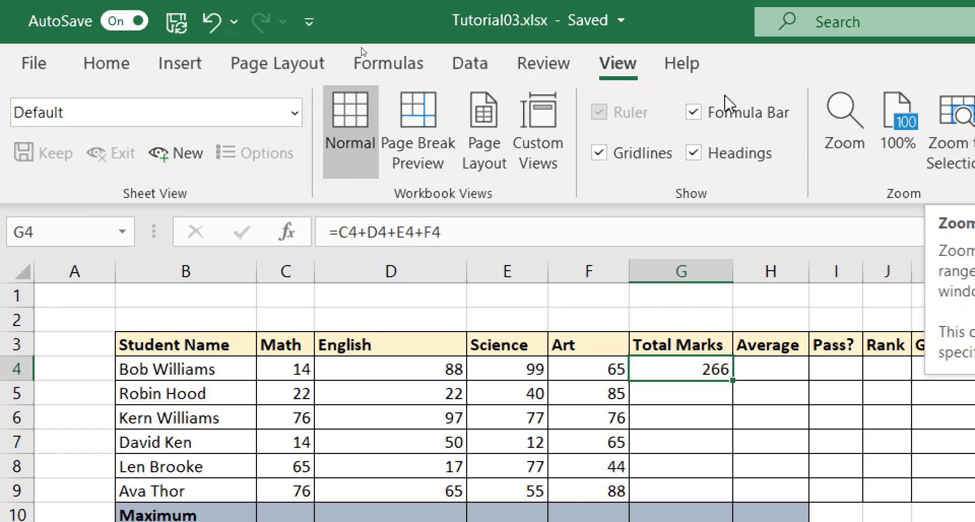
{"action": "left_click", "coordinate": [396, 77]}
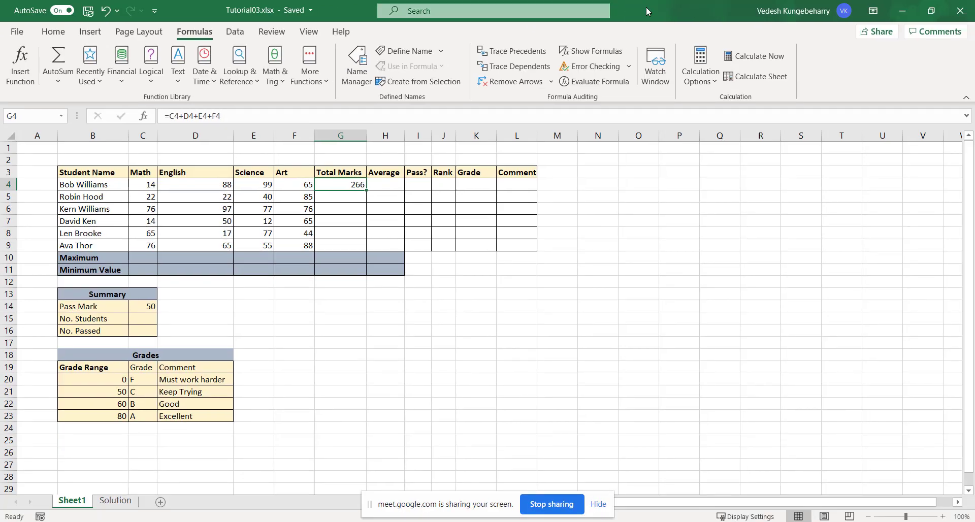
{"action": "left_click_drag", "start_coordinate": [646, 10], "coordinate": [572, 22]}
{"action": "double_click", "coordinate": [669, 18]}
{"action": "left_click", "coordinate": [586, 53]}
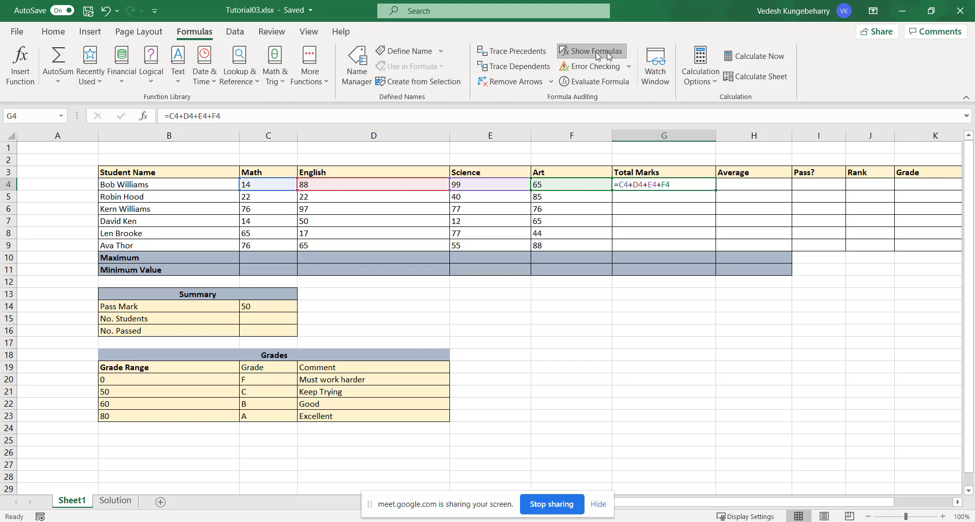
{"action": "left_click", "coordinate": [603, 50]}
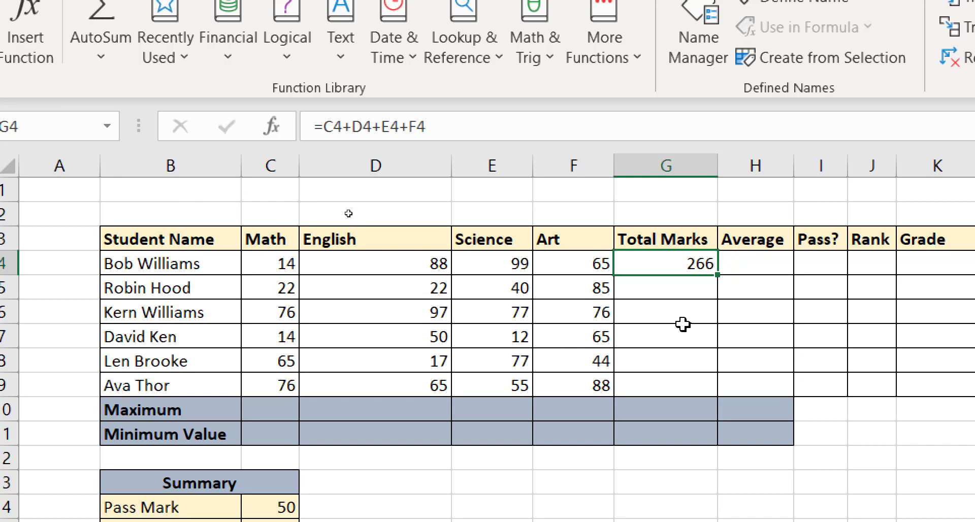
Compare the first student's Total Marks cell, G4, with the empty cell below it, and select G5
{"action": "left_click", "coordinate": [684, 288]}
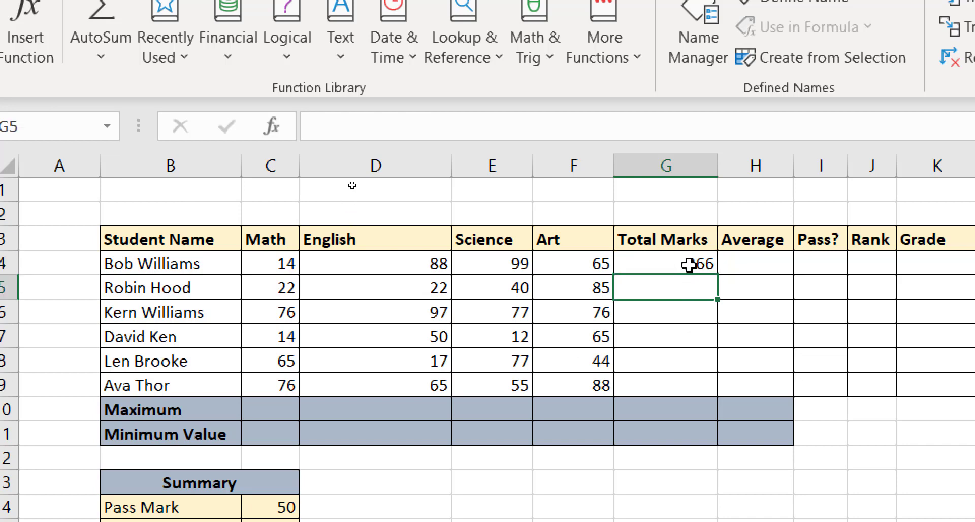
{"action": "left_click", "coordinate": [683, 267]}
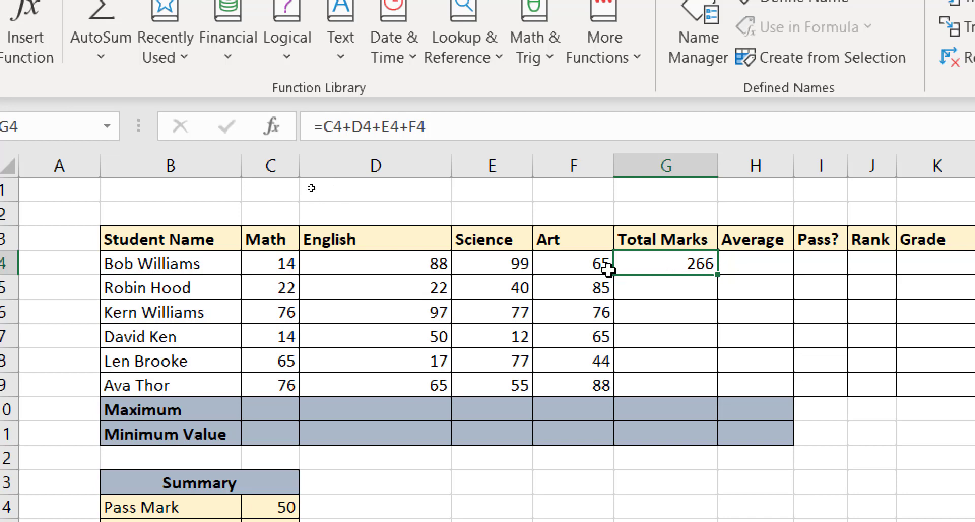
{"action": "left_click", "coordinate": [632, 290]}
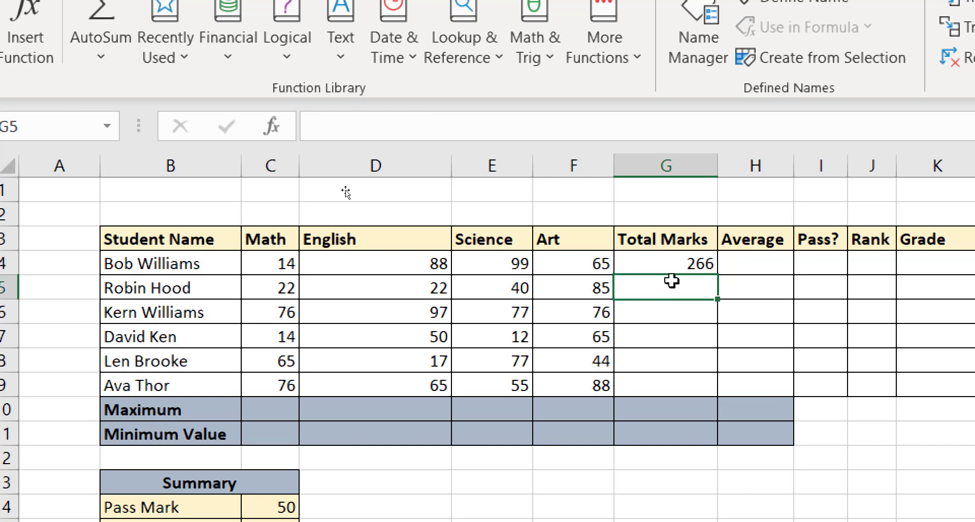
Copy the first student's Total Marks formula from G4 into G5 and dismiss the clipboard warning
{"action": "left_click", "coordinate": [683, 264]}
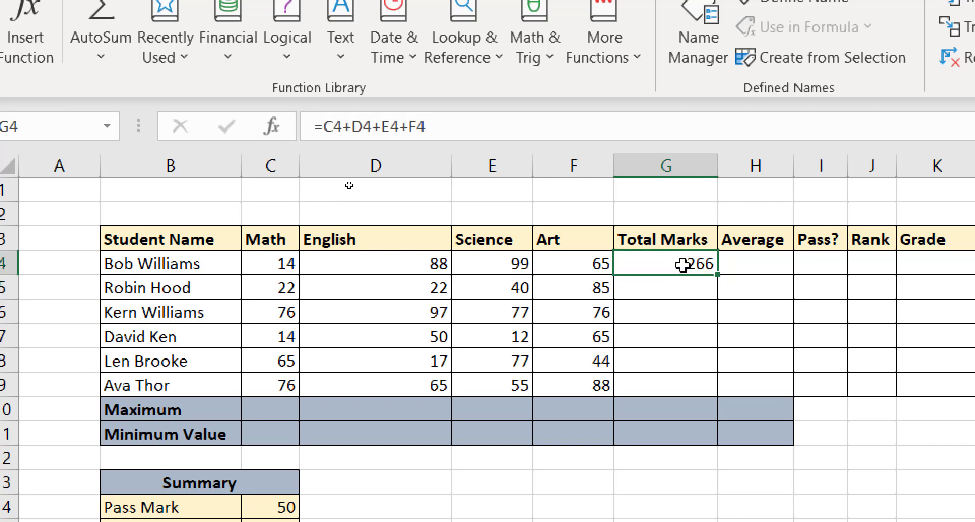
{"action": "right_click", "coordinate": [683, 264]}
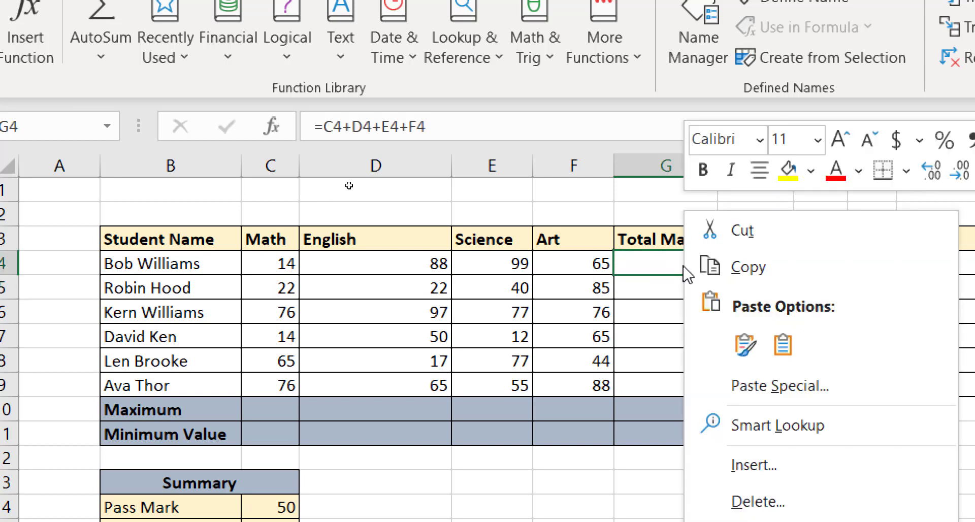
{"action": "left_click", "coordinate": [758, 268]}
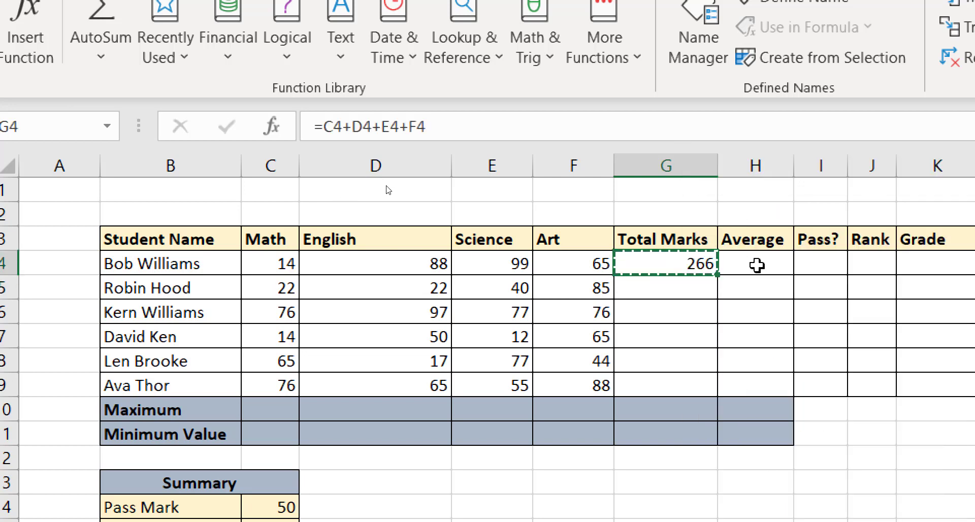
{"action": "left_click", "coordinate": [635, 288]}
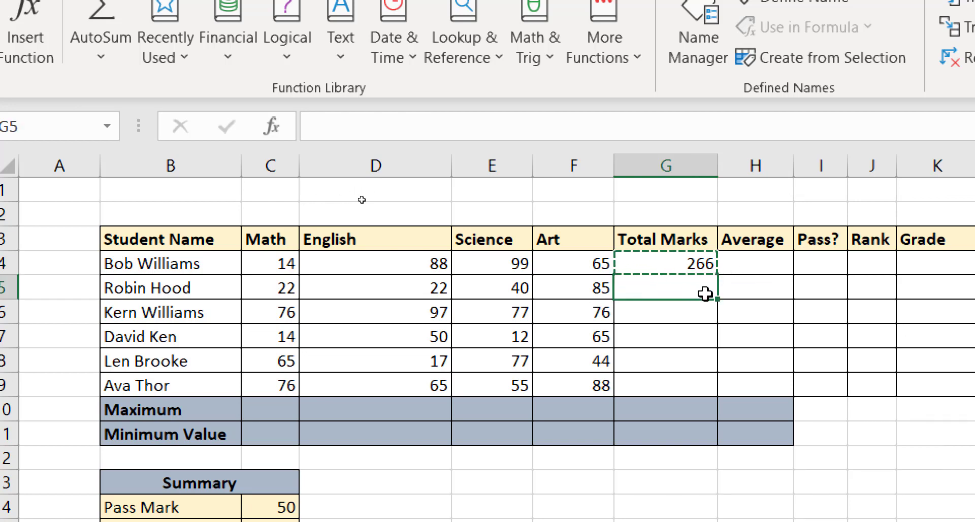
{"action": "right_click", "coordinate": [706, 293]}
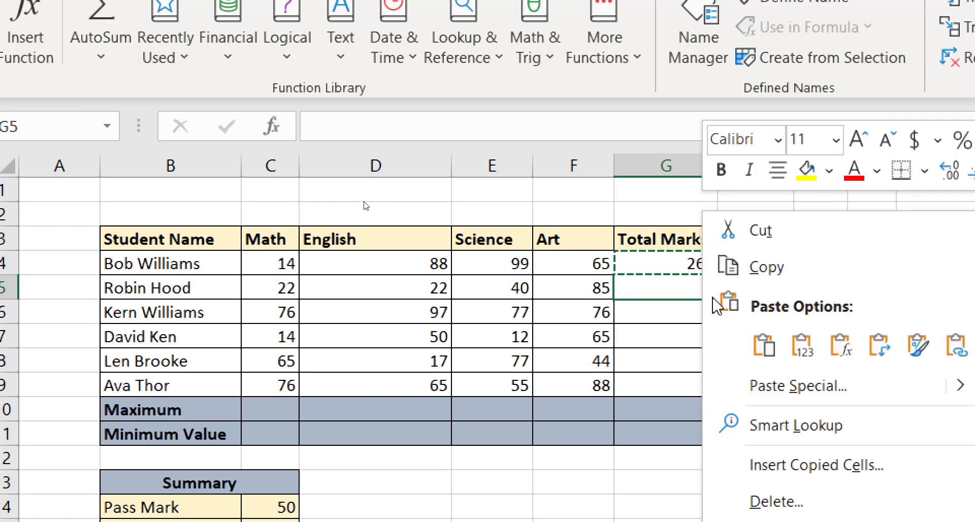
{"action": "left_click", "coordinate": [753, 336]}
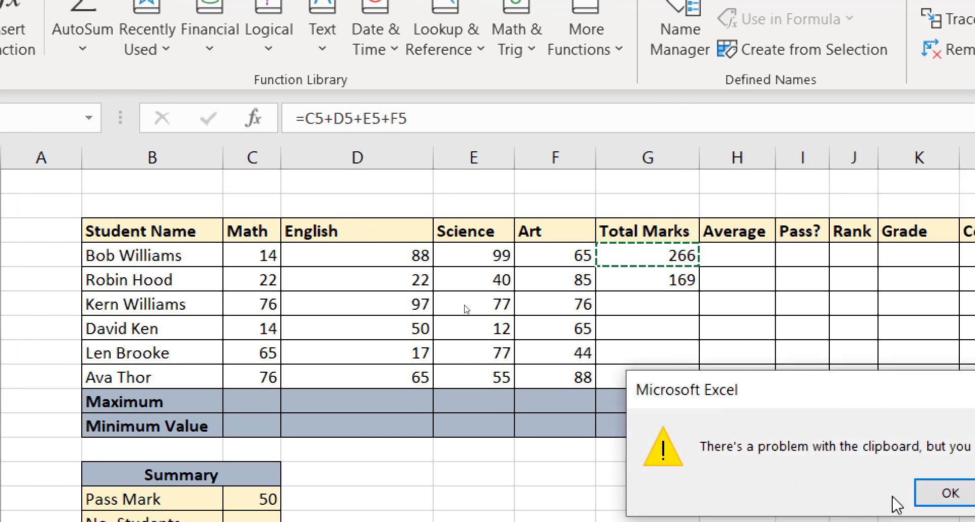
{"action": "left_click", "coordinate": [954, 504]}
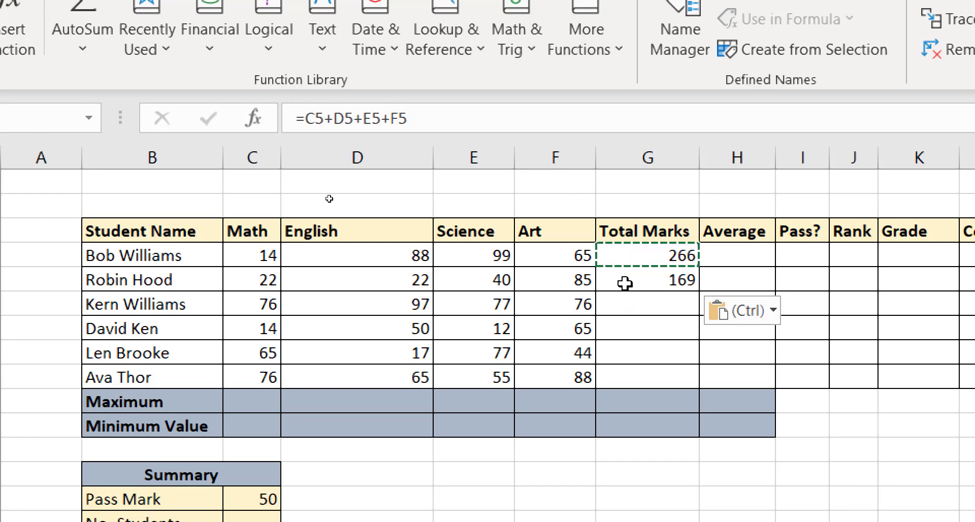
Open G4's formula for editing to examine which mark cells it references, leaving it as it is
{"action": "left_click", "coordinate": [648, 255]}
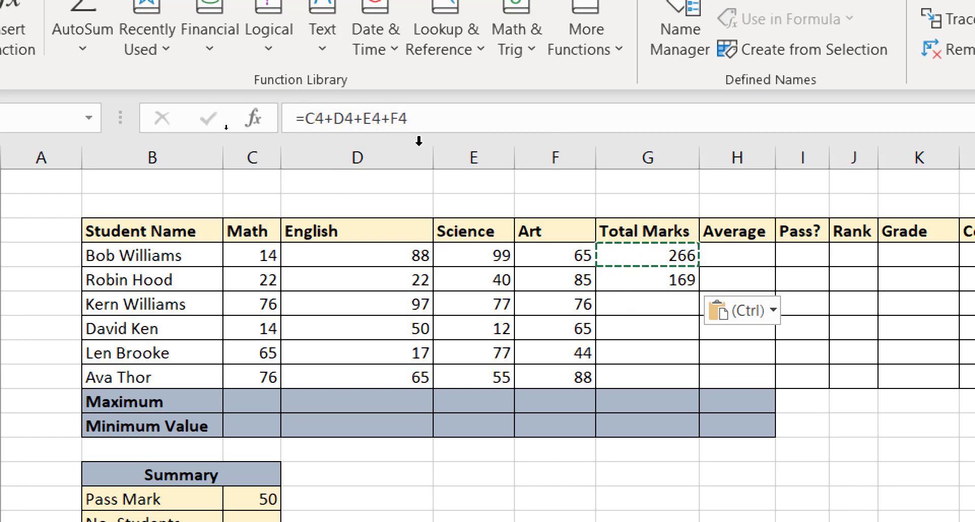
{"action": "left_click", "coordinate": [430, 120]}
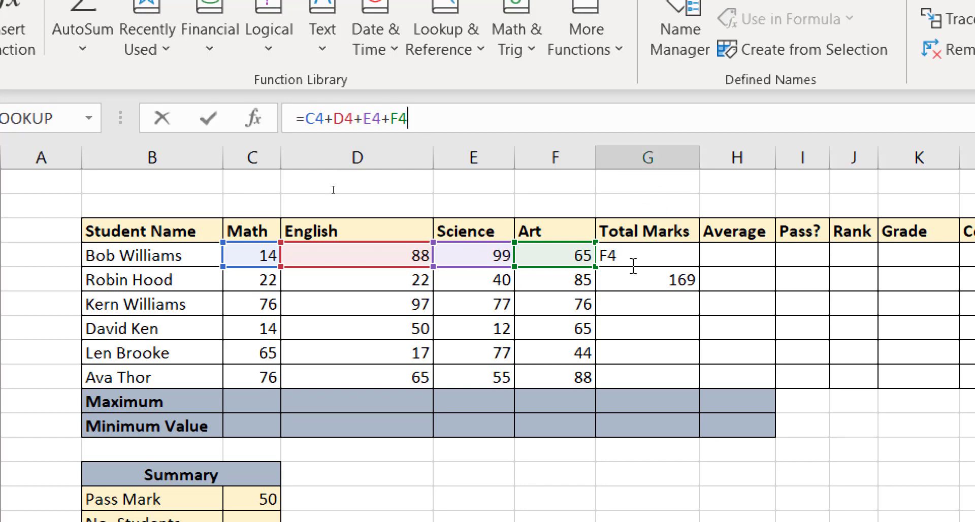
{"action": "left_click", "coordinate": [648, 255]}
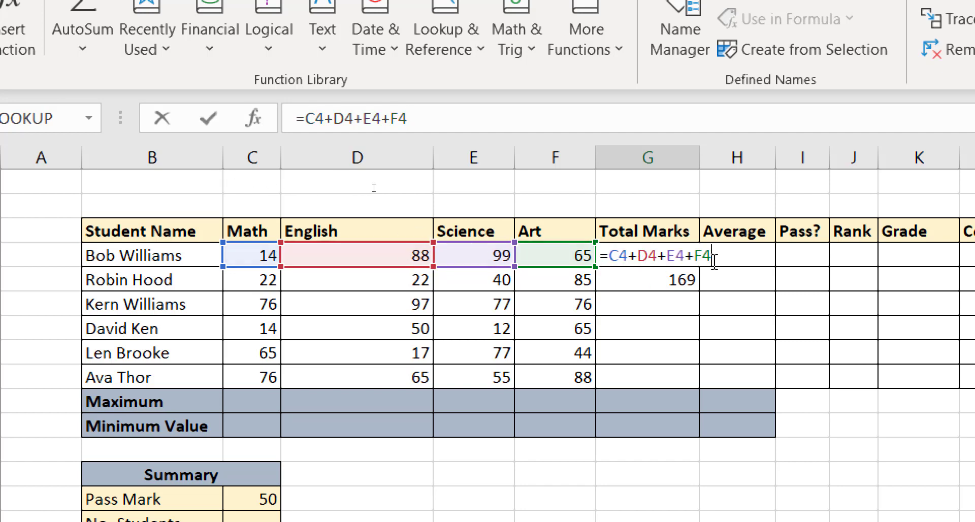
{"action": "left_click_drag", "start_coordinate": [714, 259], "coordinate": [557, 254]}
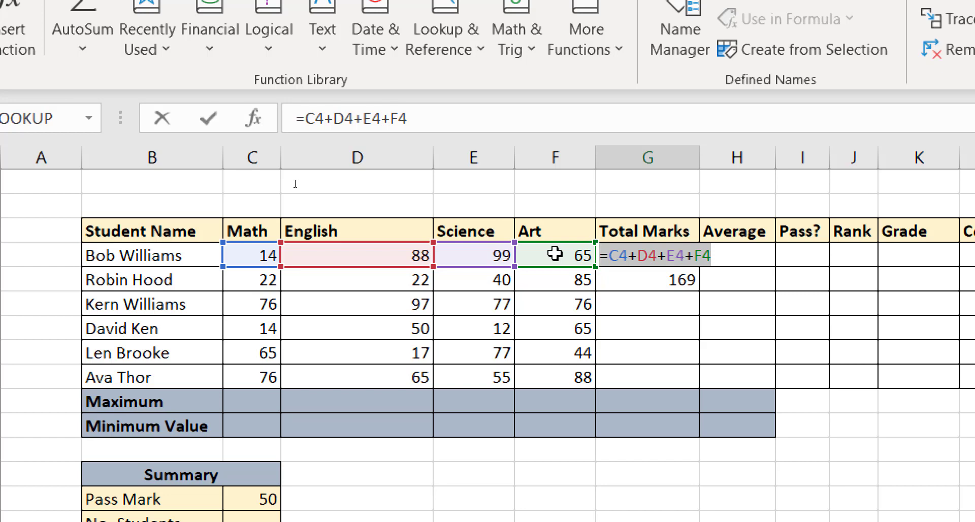
{"action": "key", "text": "Return"}
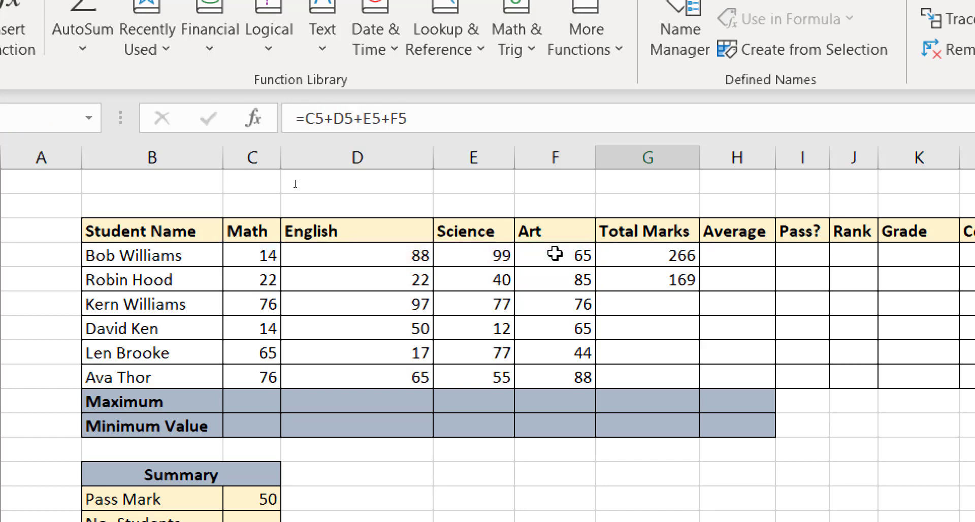
Clear the Total Marks cells below the first student, G5 to G9
{"action": "left_click", "coordinate": [638, 279]}
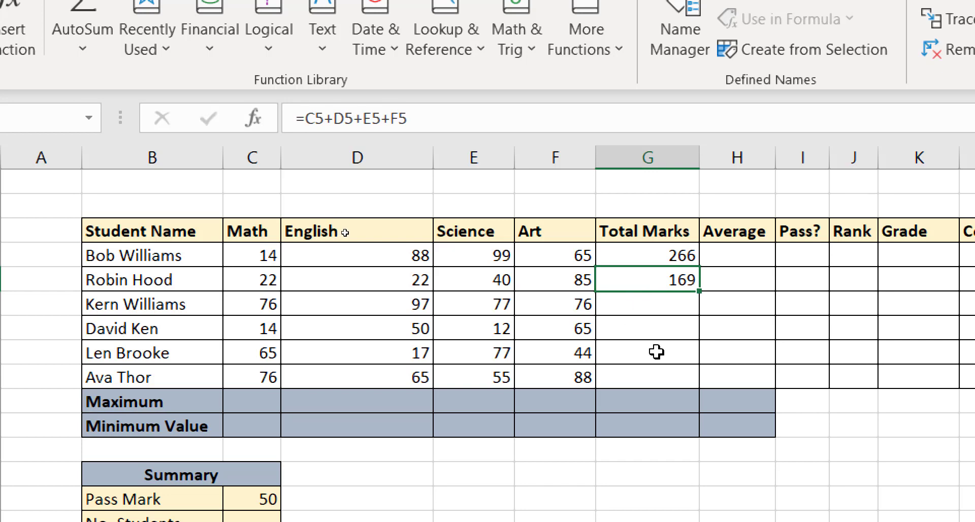
{"action": "left_click", "coordinate": [654, 376], "text": "shift"}
{"action": "key", "text": "Delete"}
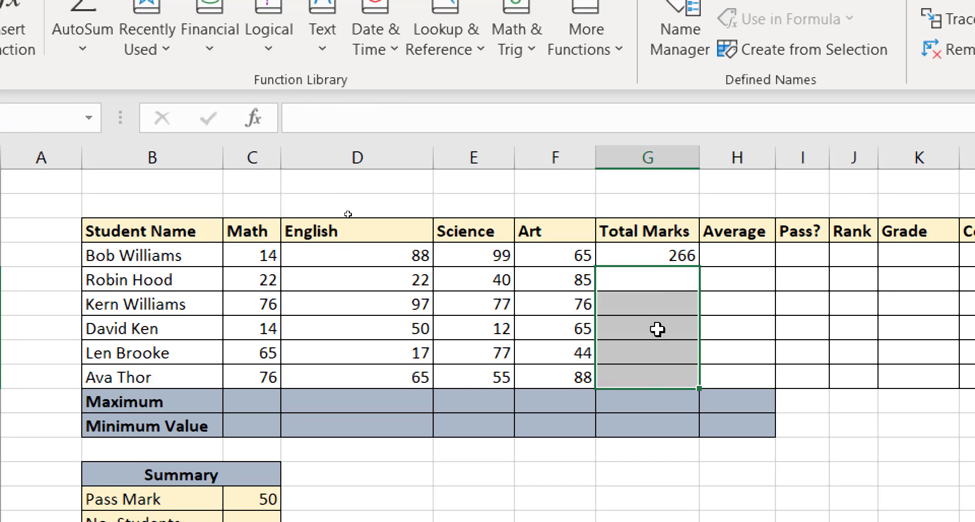
Copy G4's Total Marks formula again and paste it into the second student's cell, G5
{"action": "left_click", "coordinate": [686, 255]}
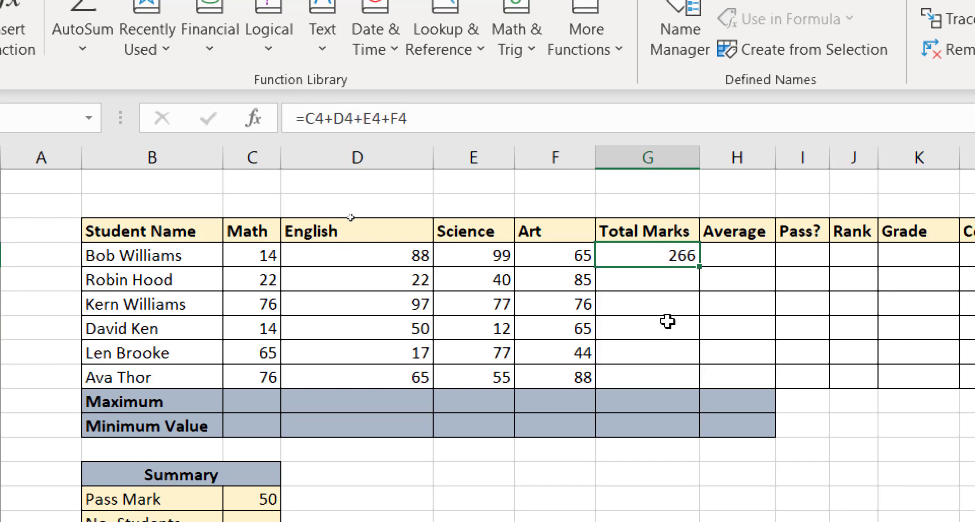
{"action": "key", "text": "ctrl+c"}
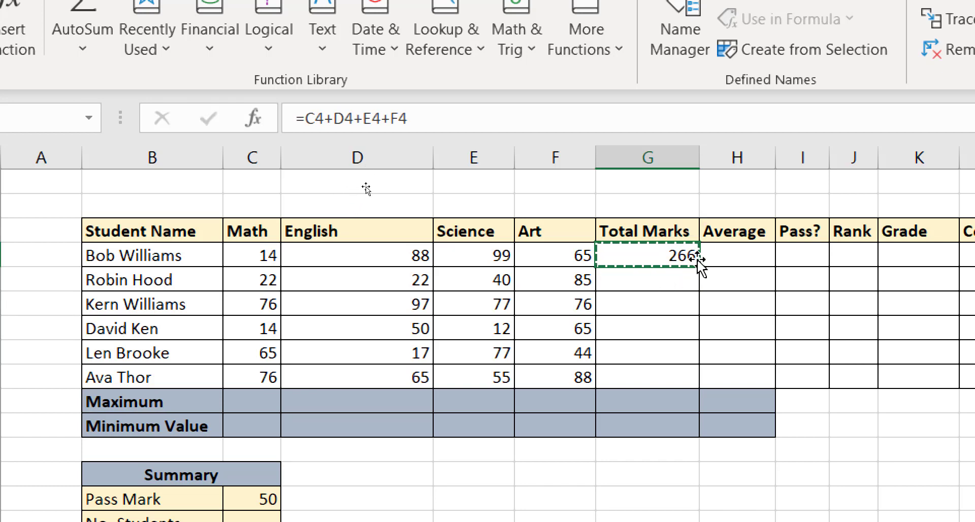
{"action": "left_click", "coordinate": [649, 283]}
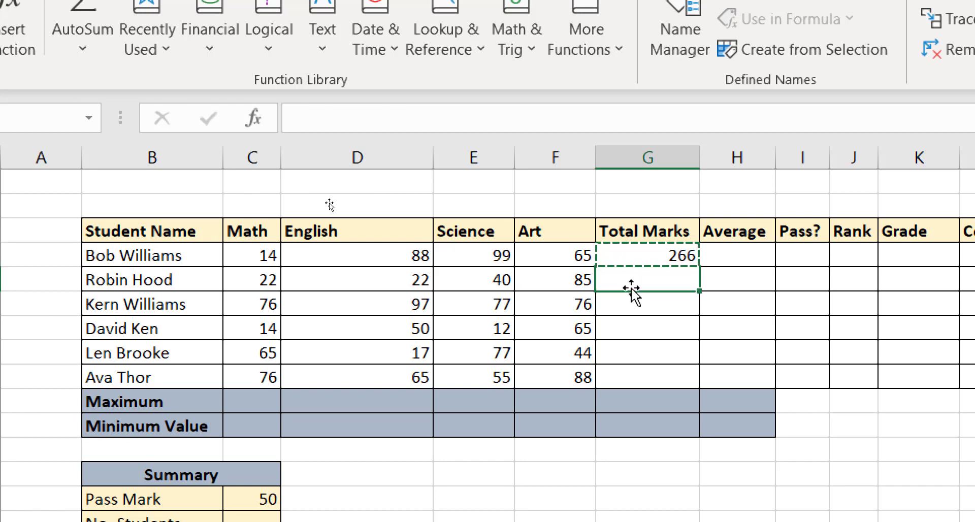
{"action": "key", "text": "ctrl+v"}
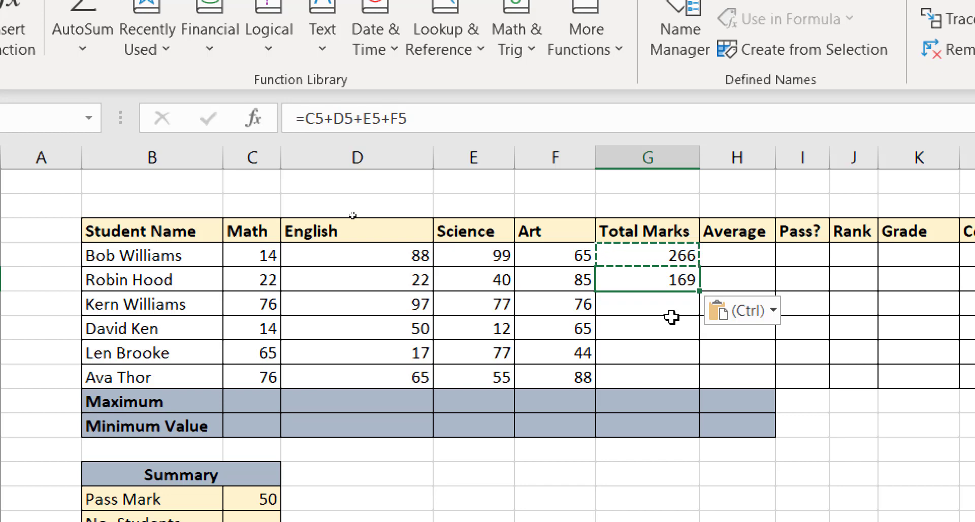
Compare the formulas in G4 and G5, opening G5's formula to check its row references without changing it
{"action": "left_click", "coordinate": [677, 254]}
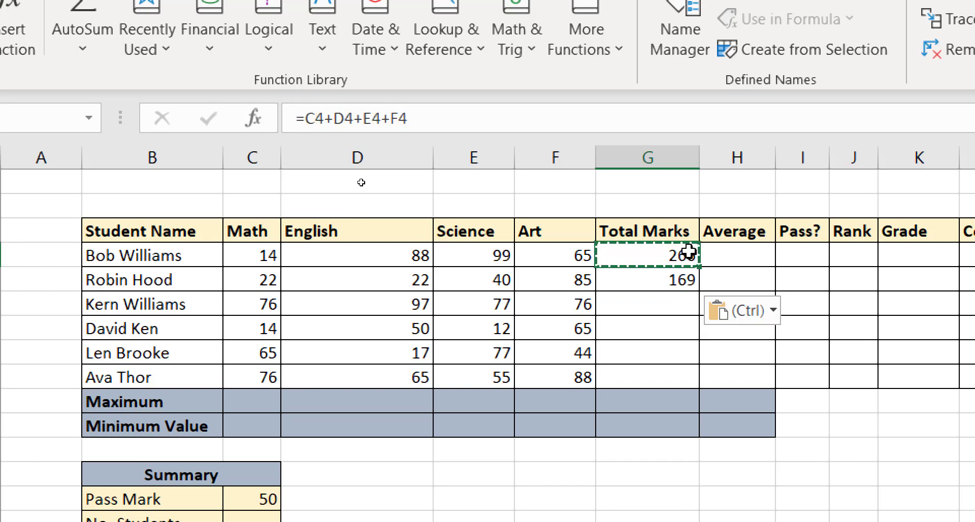
{"action": "mouse_move", "coordinate": [677, 283]}
{"action": "left_mouse_down"}
{"action": "mouse_move", "coordinate": [668, 293]}
{"action": "mouse_move", "coordinate": [672, 277]}
{"action": "left_mouse_up"}
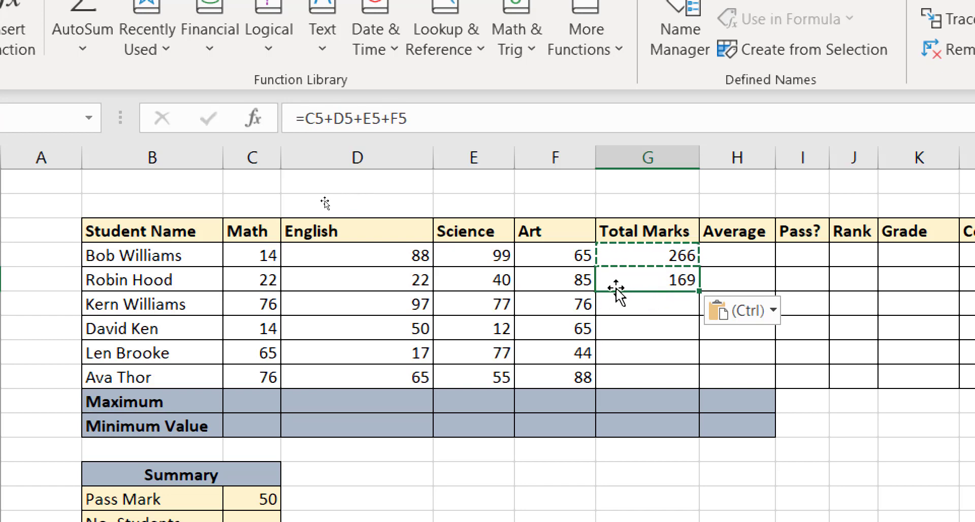
{"action": "left_click", "coordinate": [322, 116]}
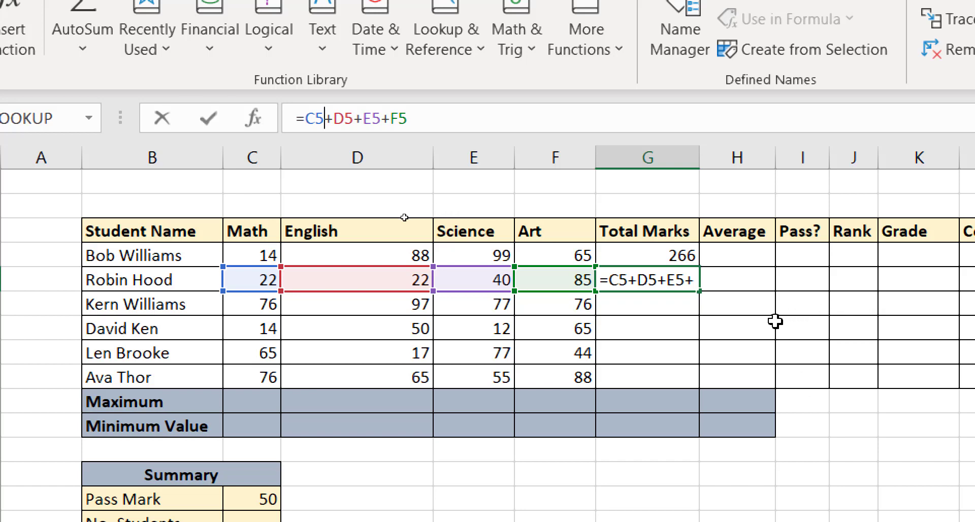
{"action": "key", "text": "Return"}
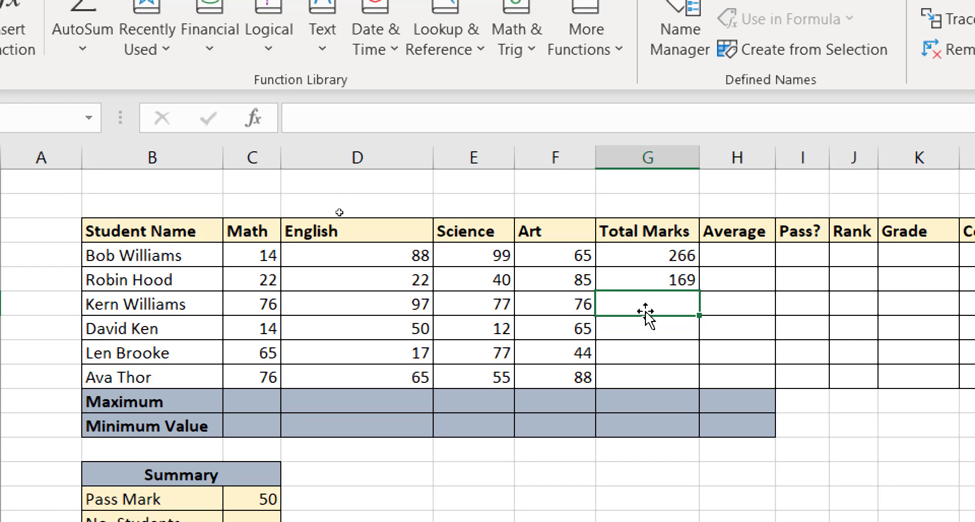
Fill G4's Total Marks formula down through G9 for all the remaining students
{"action": "left_click", "coordinate": [682, 257]}
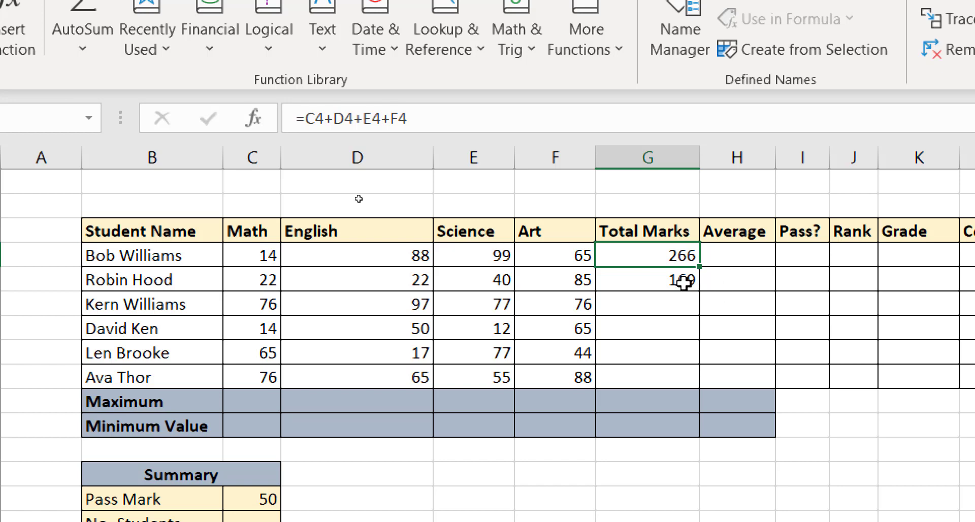
{"action": "left_click", "coordinate": [661, 280]}
{"action": "left_click", "coordinate": [660, 255]}
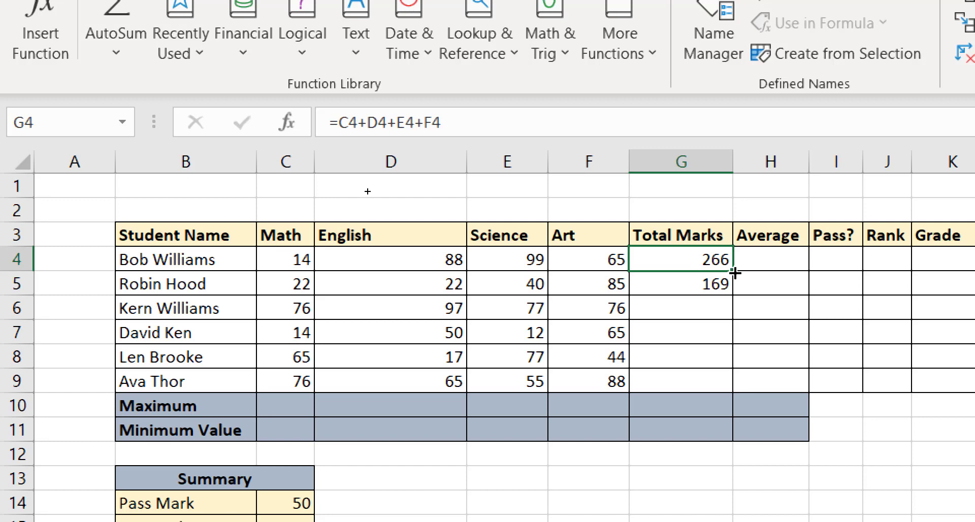
{"action": "left_click_drag", "start_coordinate": [735, 273], "coordinate": [729, 402]}
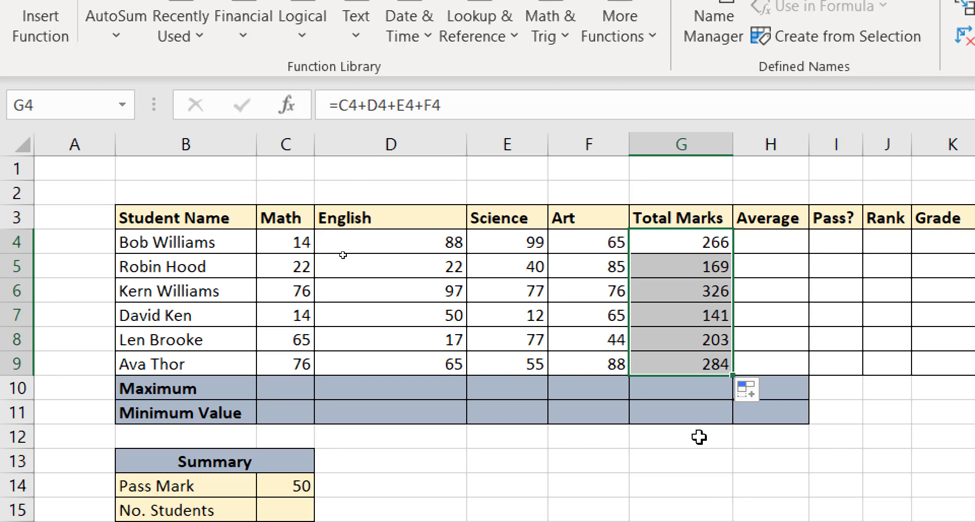
Inspect the filled Total Marks formulas in G8, G7 and G6 to check their row references
{"action": "left_click", "coordinate": [685, 337]}
{"action": "left_click", "coordinate": [691, 313]}
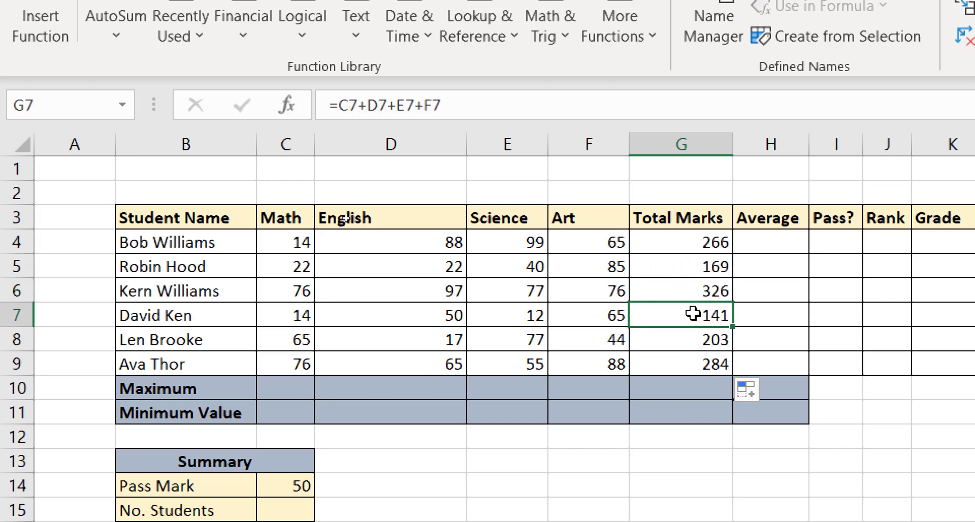
{"action": "left_click", "coordinate": [683, 288]}
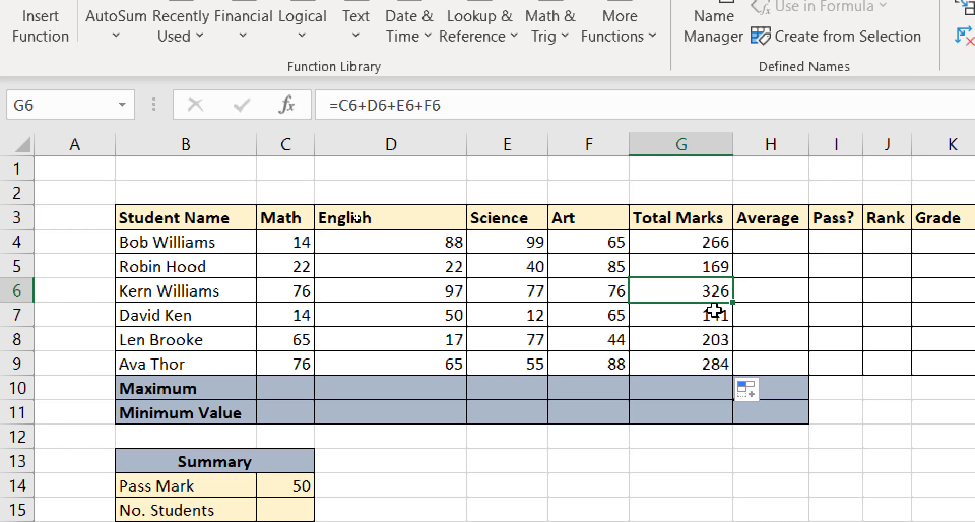
Display the worksheet's formulas in place of their results and review the Total Marks formulas at different zoom levels
{"action": "key", "text": "ctrl+grave"}
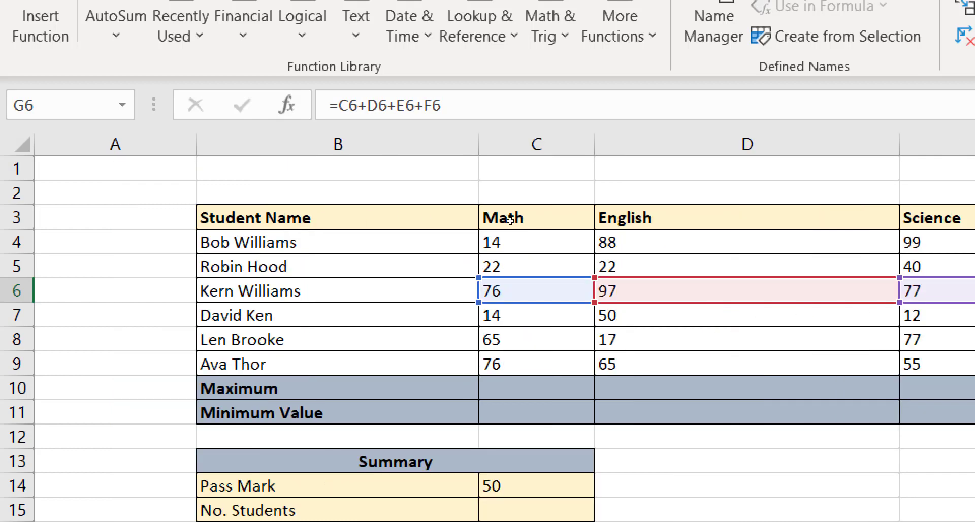
{"action": "scroll", "coordinate": [819, 281], "scroll_direction": "down", "scroll_amount": 2}
{"action": "scroll", "coordinate": [818, 279], "scroll_direction": "down", "scroll_amount": 3}
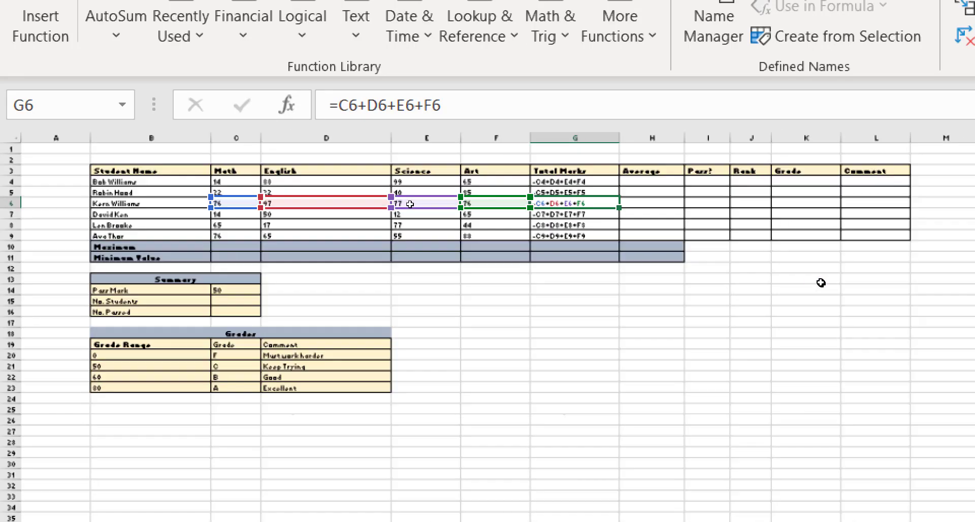
{"action": "scroll", "coordinate": [464, 208], "scroll_direction": "up", "scroll_amount": 3}
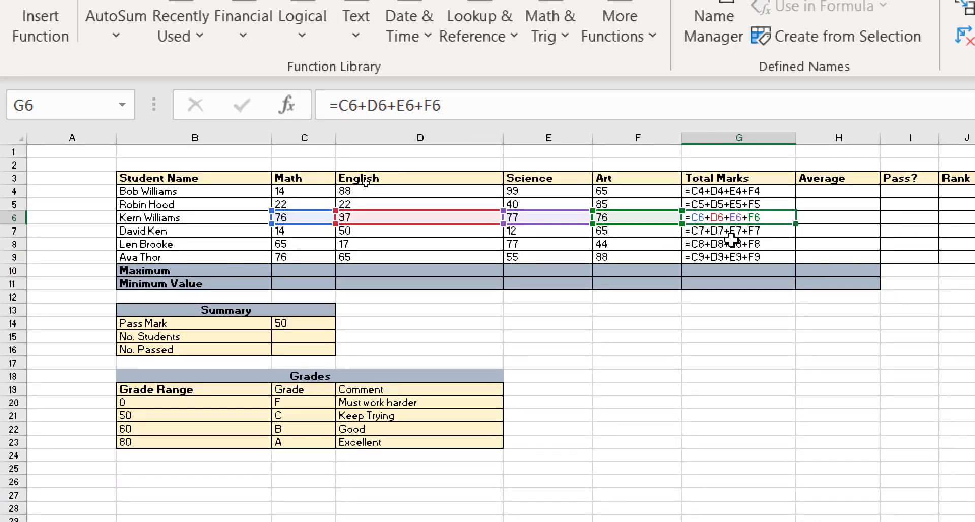
{"action": "scroll", "coordinate": [732, 240], "scroll_direction": "up", "scroll_amount": 4}
{"action": "scroll", "coordinate": [732, 240], "scroll_direction": "down", "scroll_amount": 2}
{"action": "scroll", "coordinate": [731, 239], "scroll_direction": "up", "scroll_amount": 3}
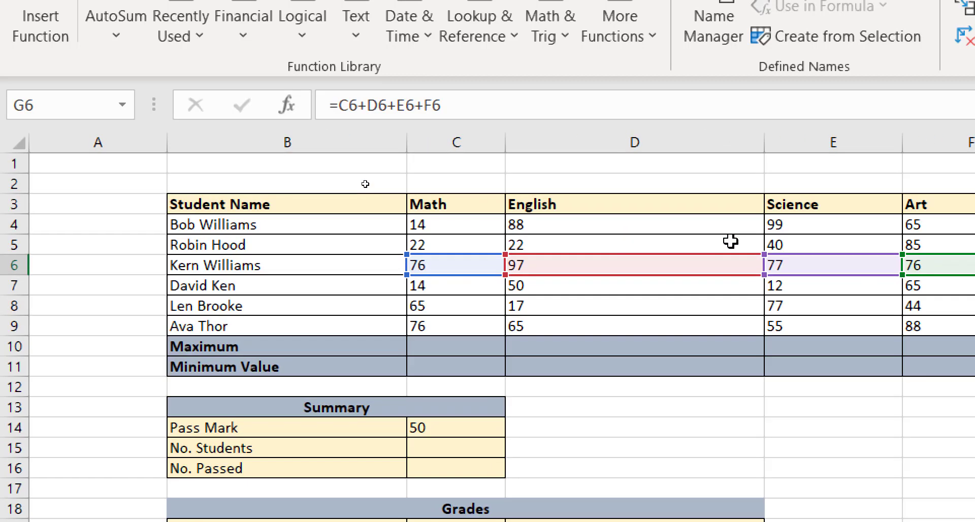
{"action": "scroll", "coordinate": [731, 239], "scroll_direction": "down", "scroll_amount": 1}
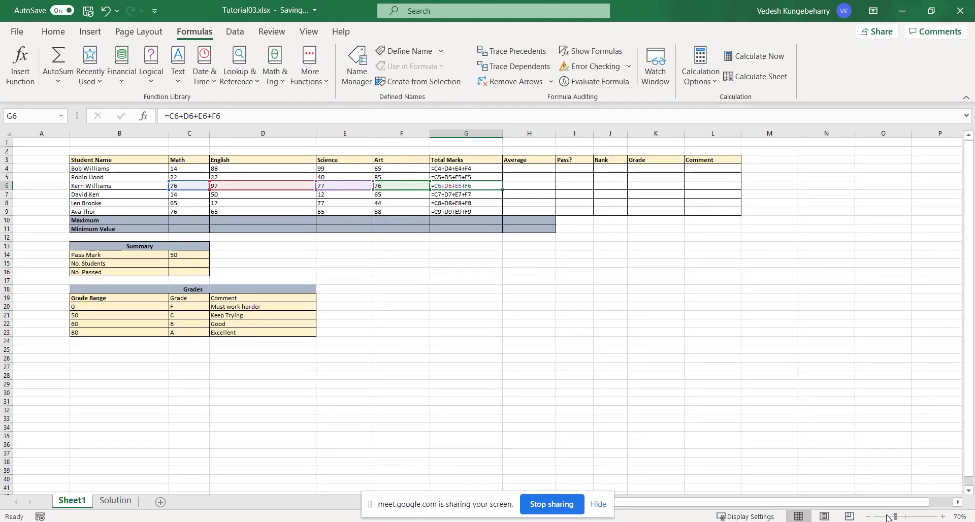
Zoom the sheet out to 50% and enlarge it again to read the formulas in column G
{"action": "mouse_move", "coordinate": [896, 517]}
{"action": "left_mouse_down"}
{"action": "mouse_move", "coordinate": [922, 518]}
{"action": "mouse_move", "coordinate": [889, 516]}
{"action": "left_mouse_up"}
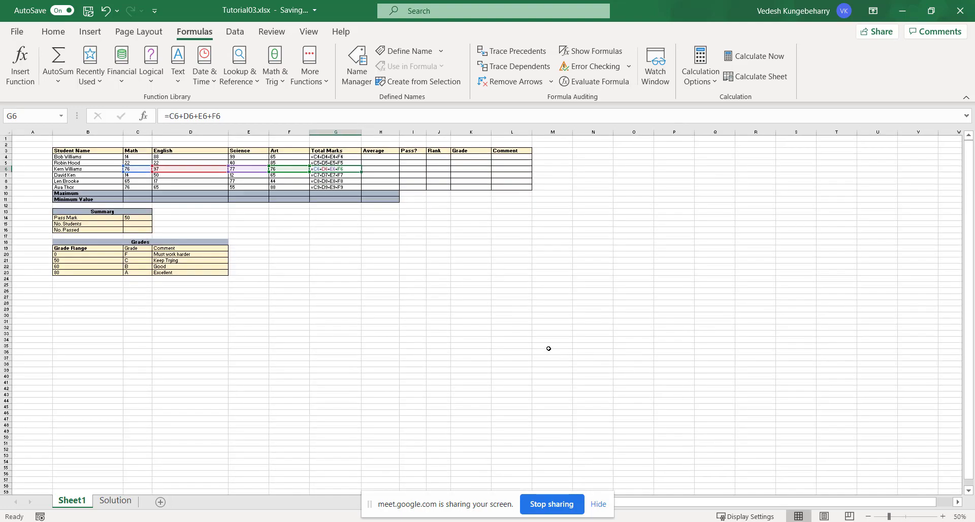
{"action": "scroll", "coordinate": [507, 330], "scroll_direction": "up", "scroll_amount": 5}
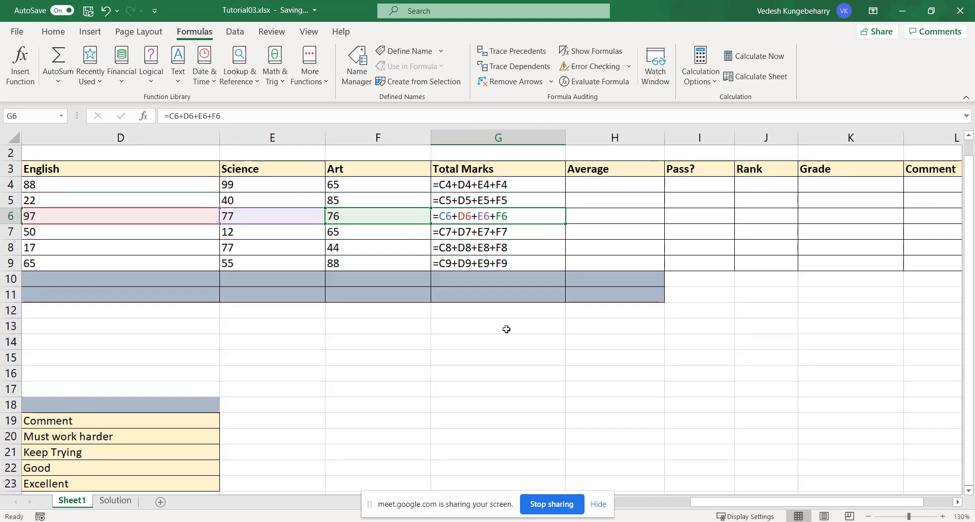
{"action": "scroll", "coordinate": [506, 329], "scroll_direction": "up", "scroll_amount": 3}
{"action": "scroll", "coordinate": [506, 329], "scroll_direction": "up", "scroll_amount": 4}
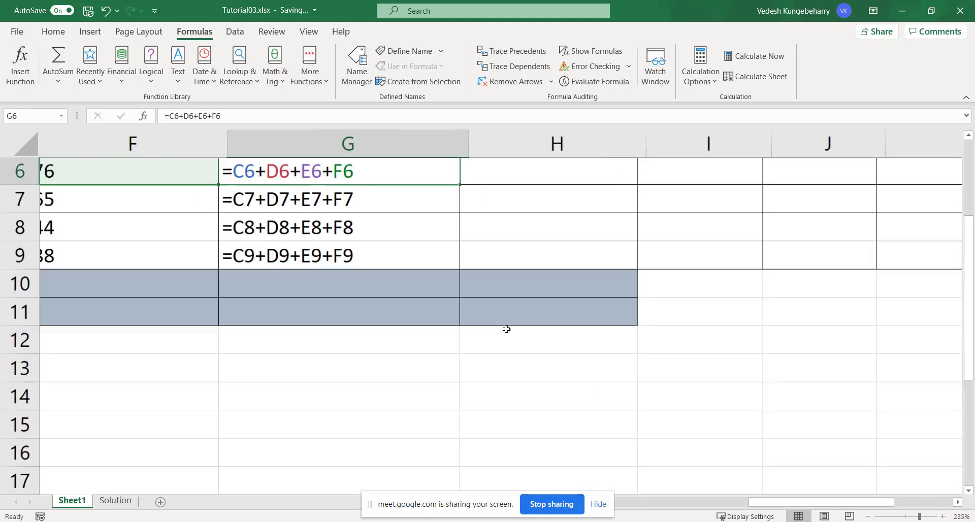
Switch the worksheet from showing formulas back to showing the calculated results for the student marks table
{"action": "scroll", "coordinate": [506, 330], "scroll_direction": "down", "scroll_amount": 5}
{"action": "scroll", "coordinate": [506, 332], "scroll_direction": "down", "scroll_amount": 1}
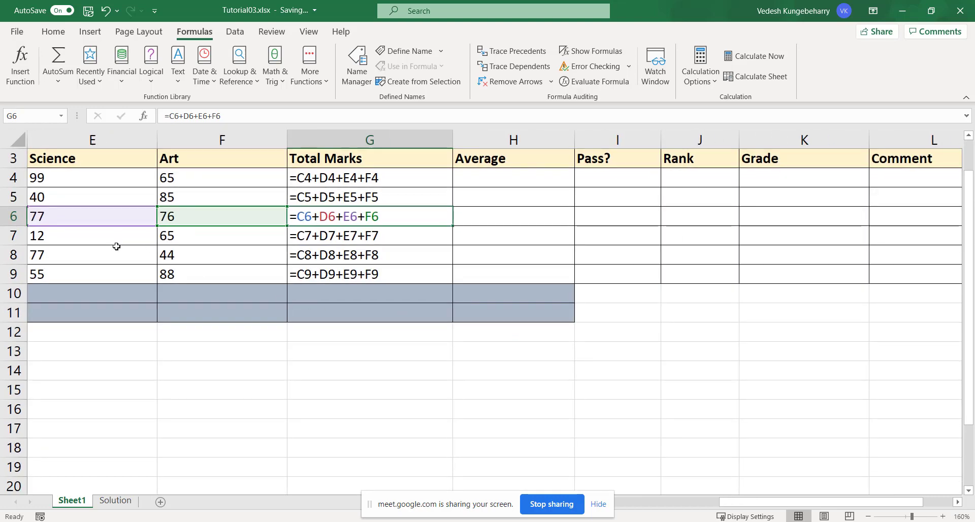
{"action": "scroll", "coordinate": [113, 246], "scroll_direction": "down", "scroll_amount": 1}
{"action": "left_click", "coordinate": [649, 500]}
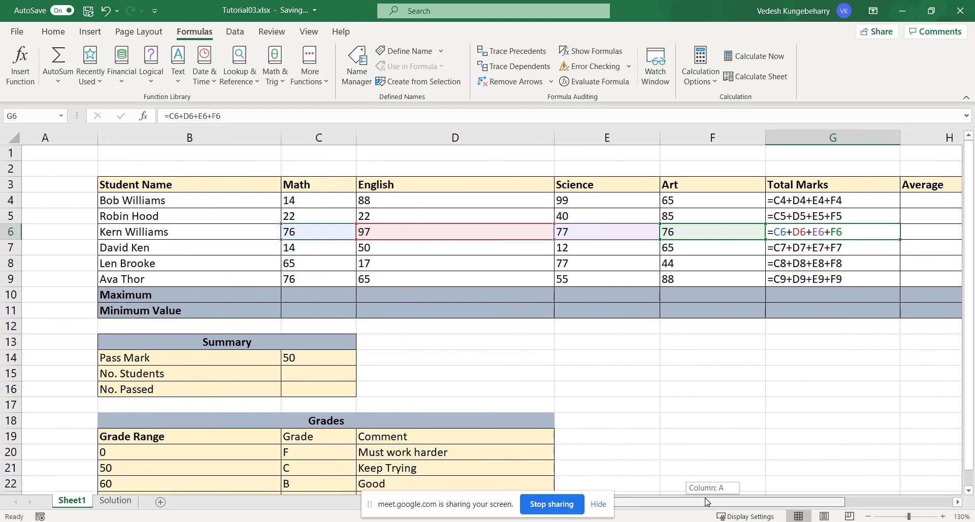
{"action": "key", "text": "ctrl+grave"}
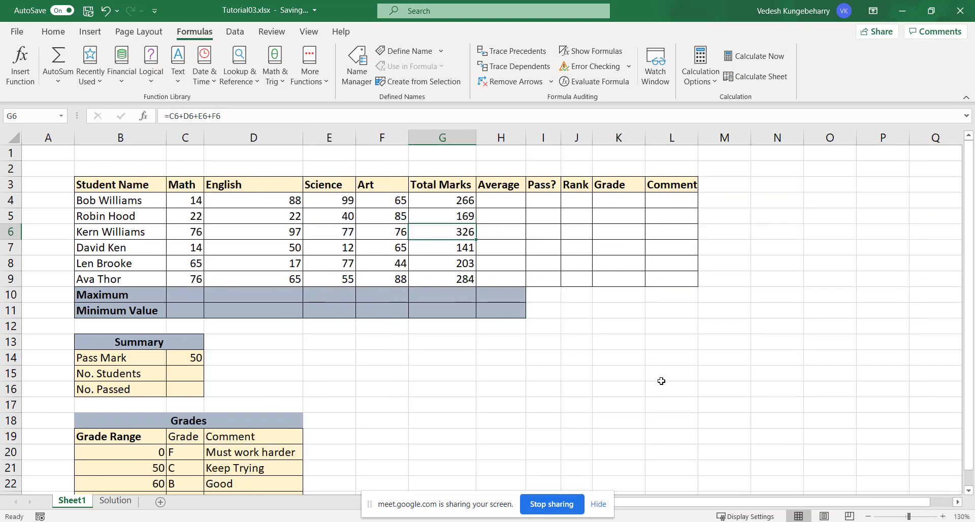
{"action": "scroll", "coordinate": [464, 278], "scroll_direction": "up", "scroll_amount": 2, "text": "ctrl"}
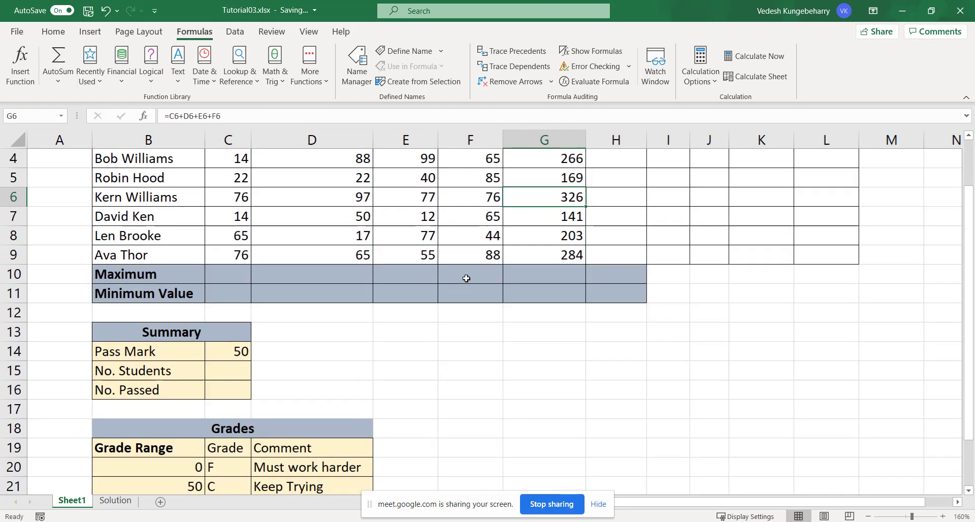
{"action": "scroll", "coordinate": [566, 252], "scroll_direction": "up", "scroll_amount": 1}
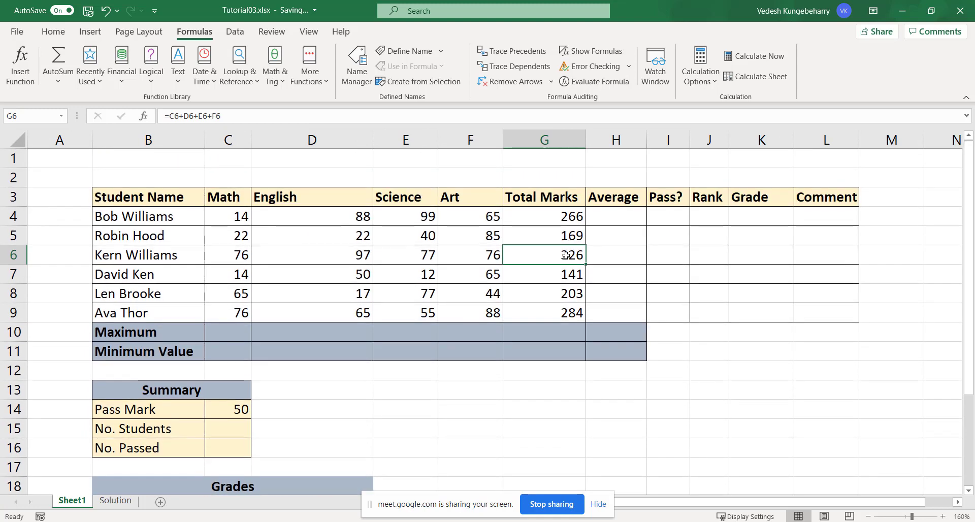
Clear the existing Total Marks formula from cell G4, leaving the other students' formulas in place
{"action": "left_click", "coordinate": [562, 215]}
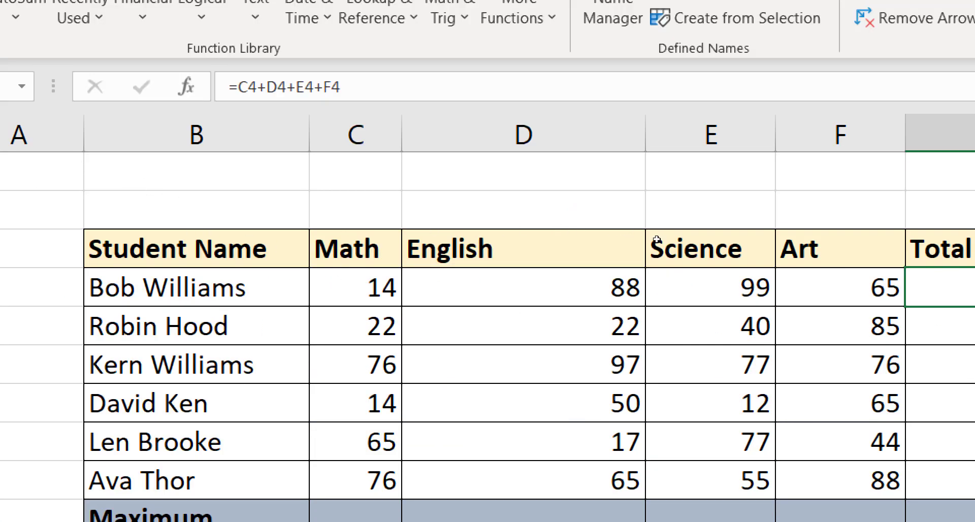
{"action": "scroll", "coordinate": [649, 286], "scroll_direction": "down", "scroll_amount": 4}
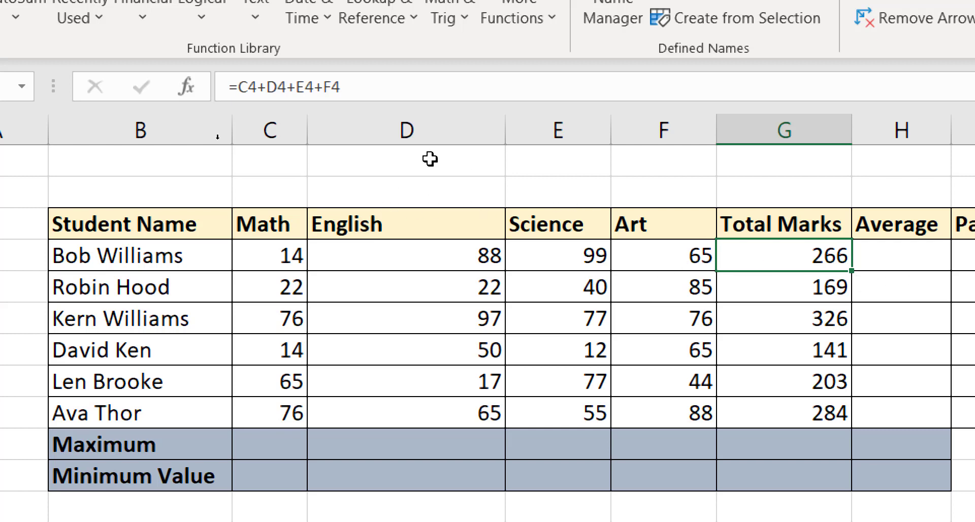
{"action": "left_click", "coordinate": [816, 288]}
{"action": "left_click", "coordinate": [819, 255]}
{"action": "key", "text": "Delete"}
{"action": "left_click", "coordinate": [736, 313]}
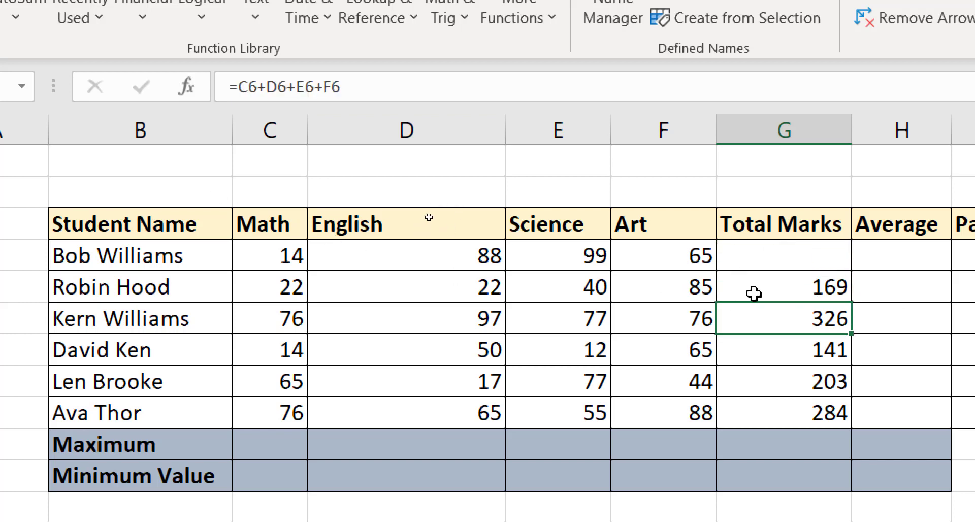
{"action": "left_click", "coordinate": [783, 261]}
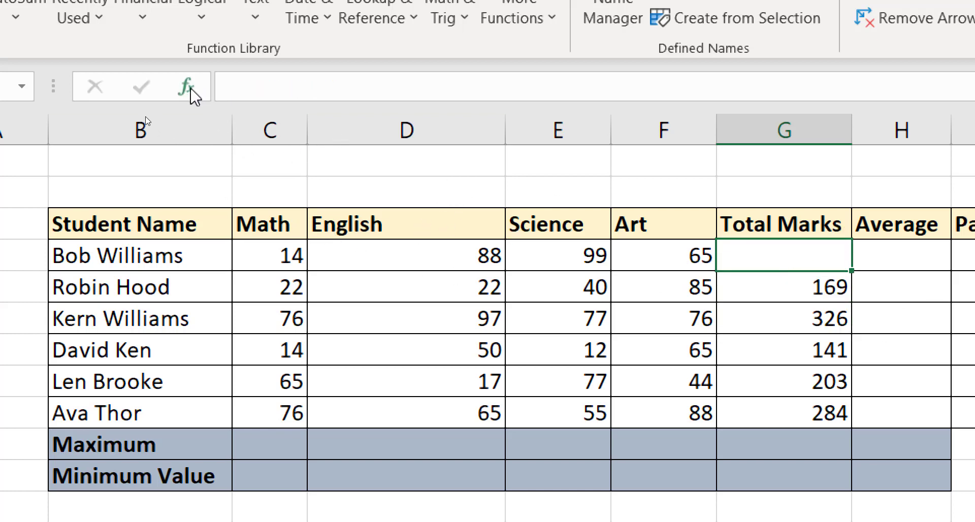
{"action": "left_click", "coordinate": [188, 88]}
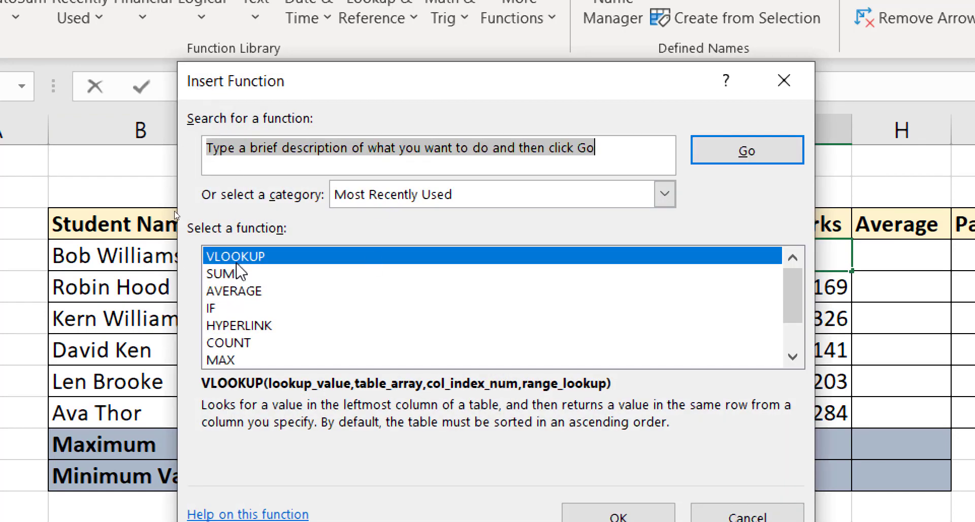
{"action": "left_click", "coordinate": [805, 90]}
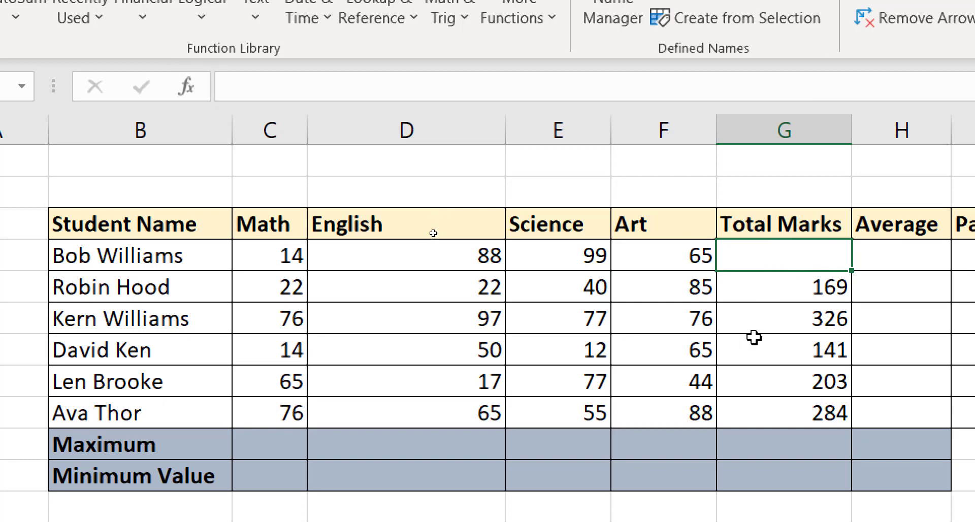
Enter the Total Marks formula =SUM(C4,D4,E4,F4) in G4, listing each subject's cell as a separate argument
{"action": "left_click", "coordinate": [789, 277]}
{"action": "left_click", "coordinate": [736, 256]}
{"action": "type", "text": "="}
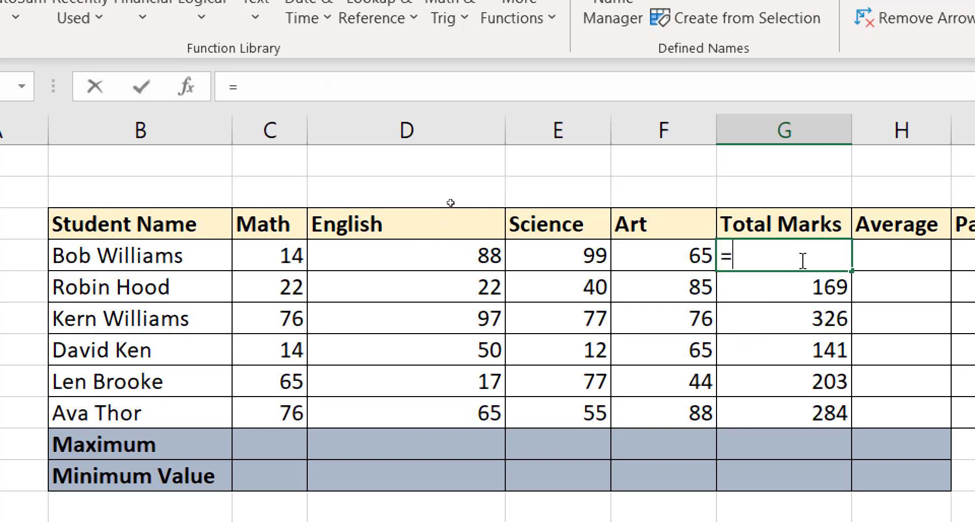
{"action": "type", "text": "SUM"}
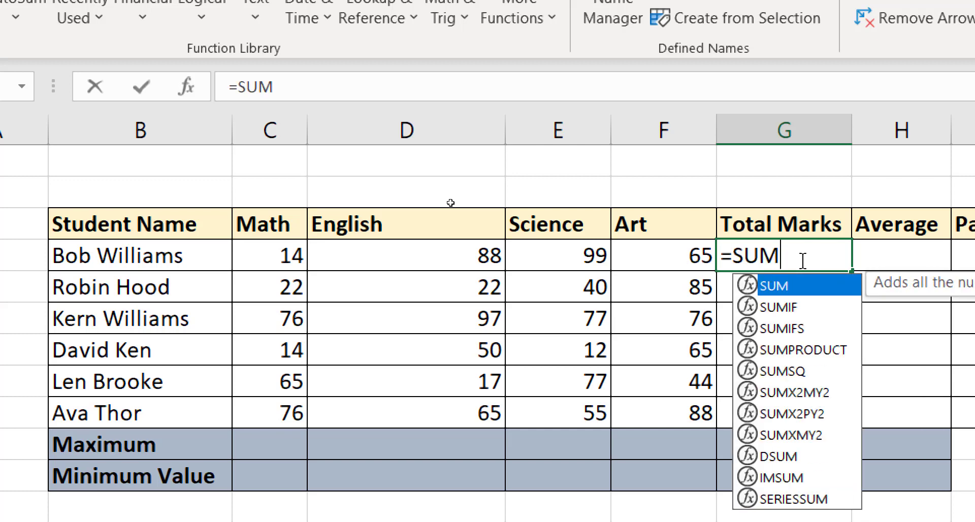
{"action": "type", "text": "("}
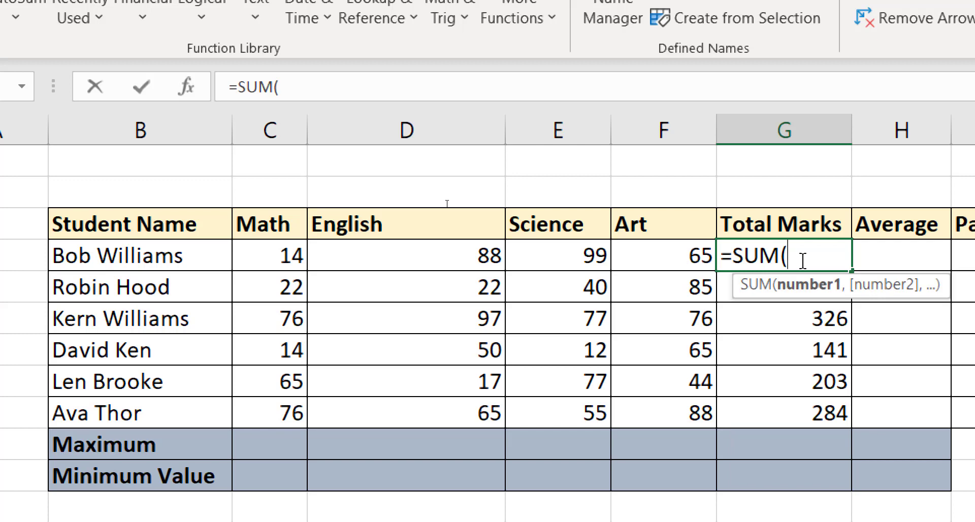
{"action": "left_click", "coordinate": [287, 257]}
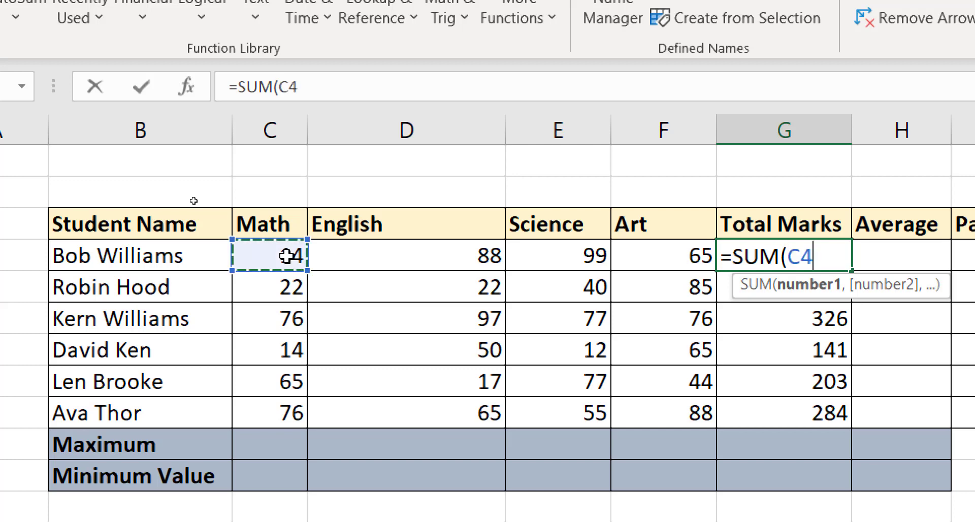
{"action": "type", "text": ","}
{"action": "left_click", "coordinate": [378, 252]}
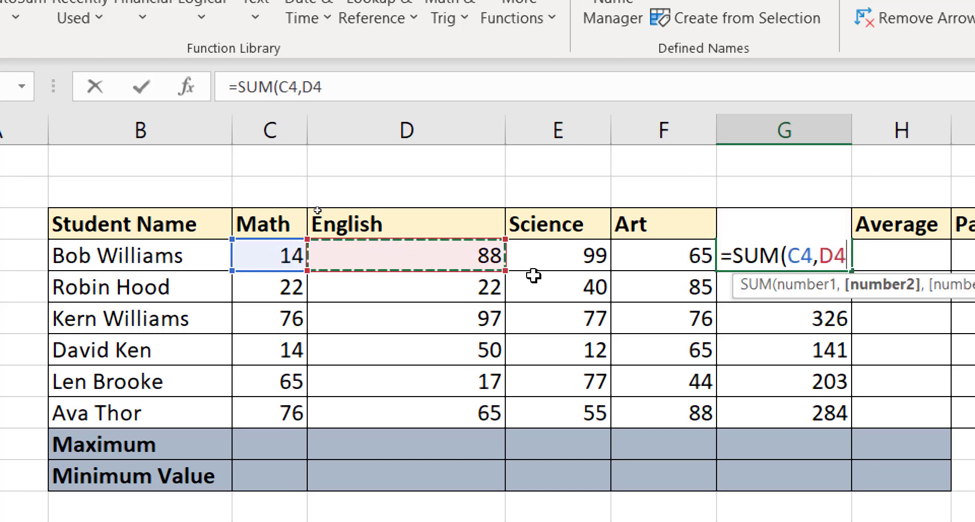
{"action": "type", "text": ","}
{"action": "left_click", "coordinate": [578, 257]}
{"action": "type", "text": ","}
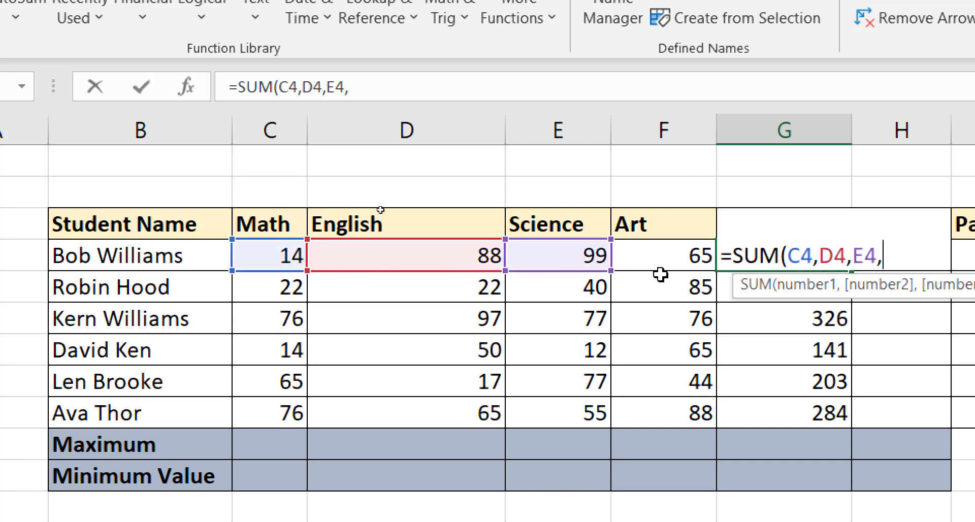
{"action": "left_click", "coordinate": [684, 258]}
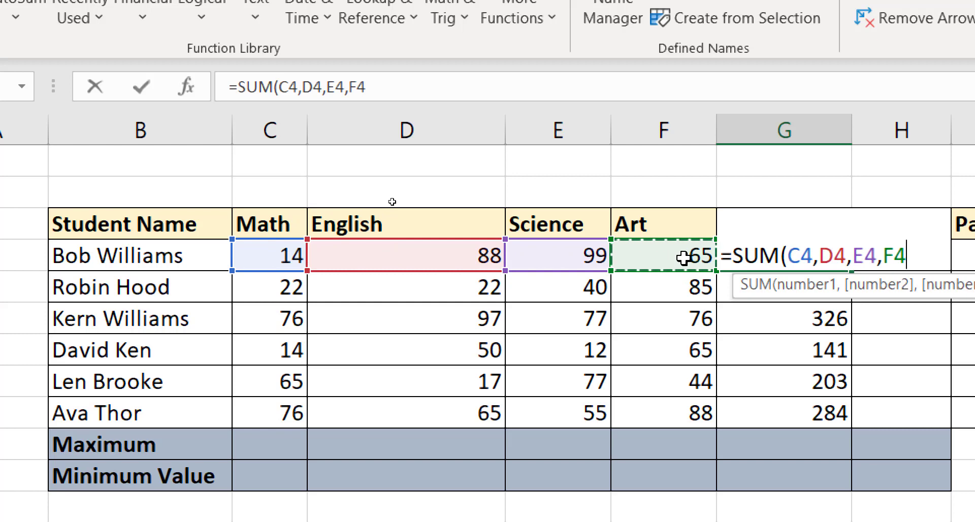
{"action": "type", "text": ")"}
{"action": "key", "text": "Return"}
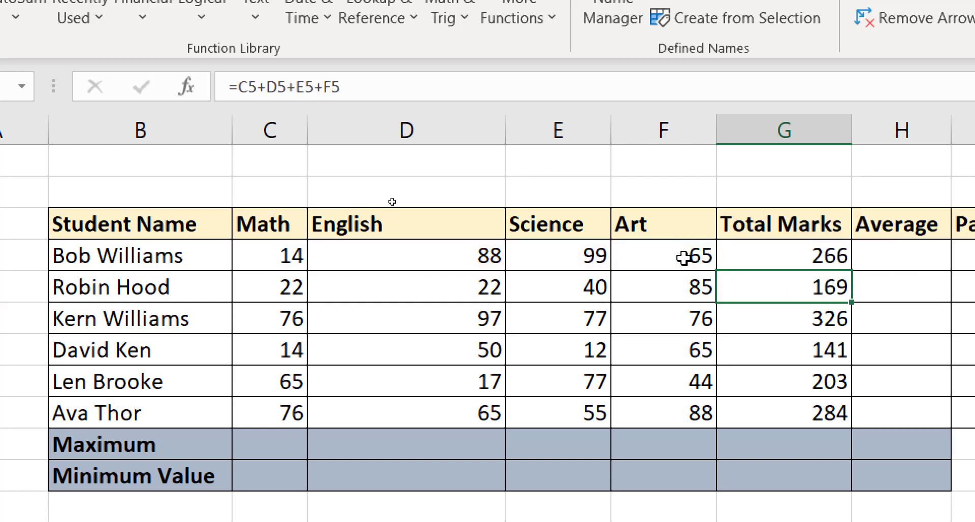
Replace G4's Total Marks formula with the range version =SUM(C4:F4) and reselect the cell to review it
{"action": "left_click", "coordinate": [806, 263]}
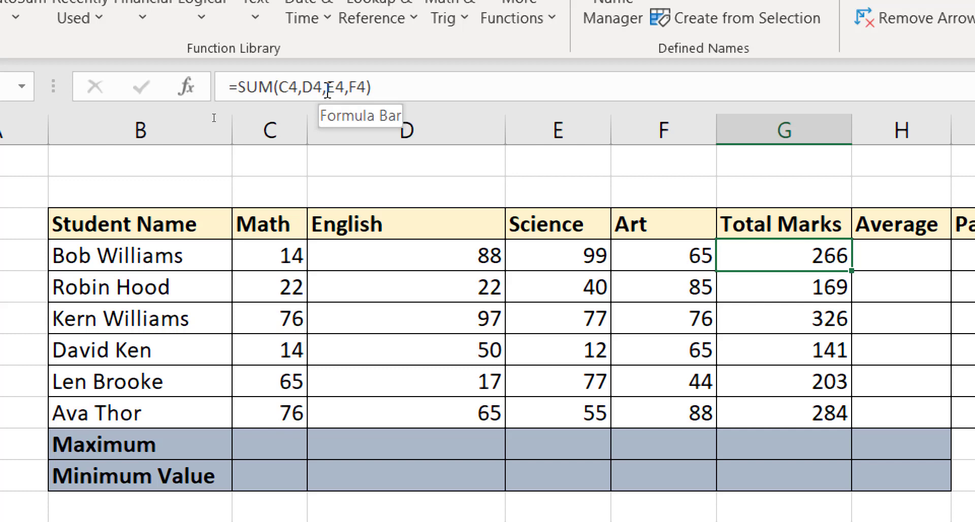
{"action": "key", "text": "Delete"}
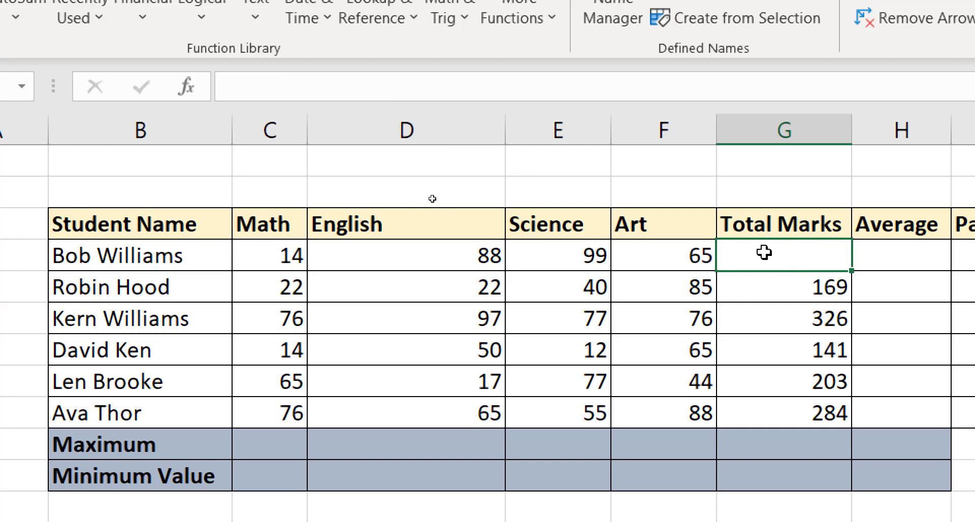
{"action": "type", "text": "="}
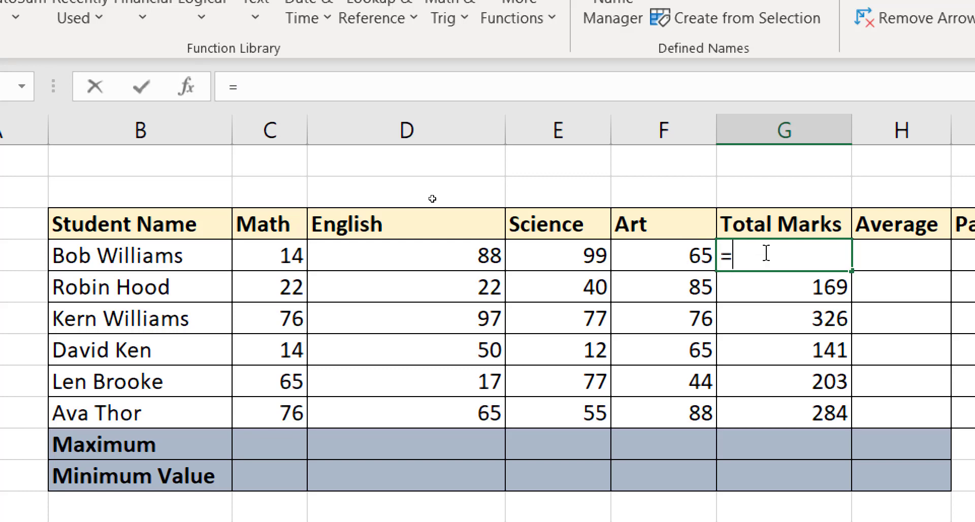
{"action": "type", "text": "SUM"}
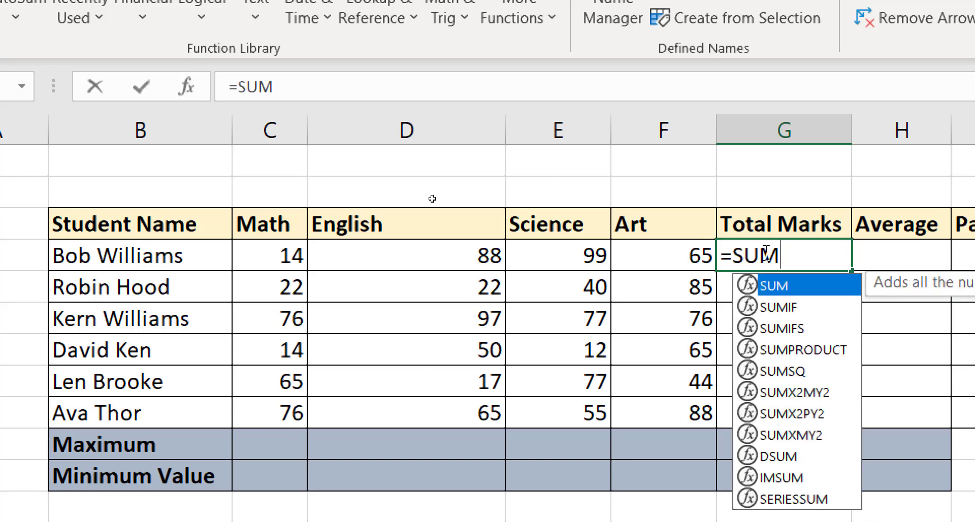
{"action": "type", "text": "("}
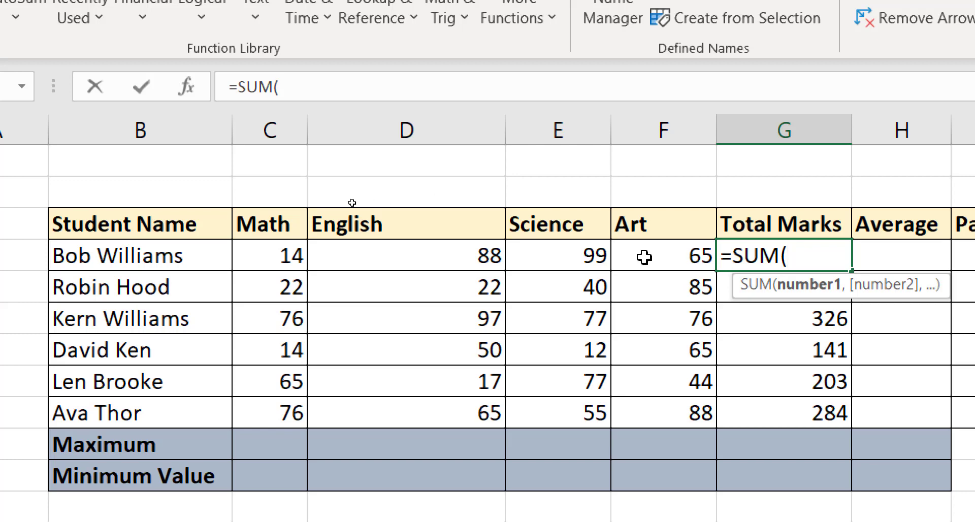
{"action": "left_click", "coordinate": [285, 255]}
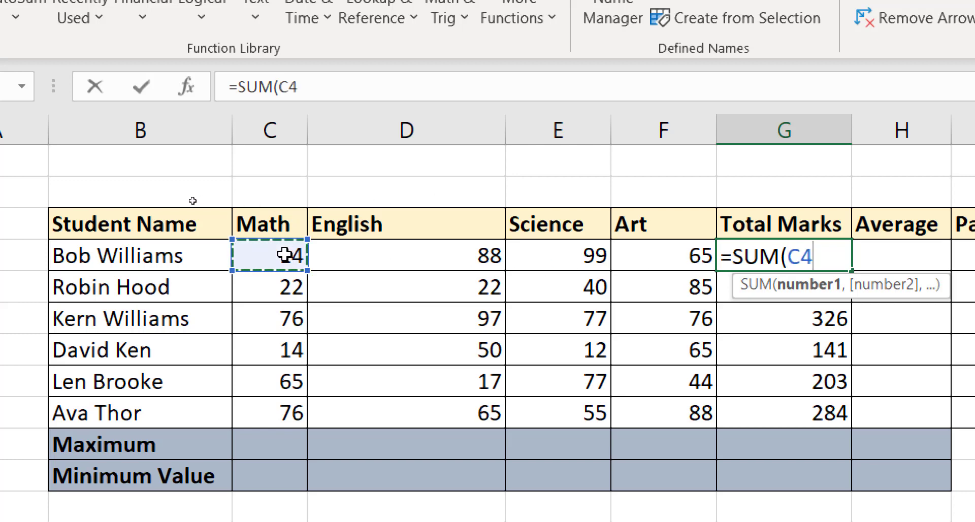
{"action": "left_click_drag", "start_coordinate": [285, 256], "coordinate": [500, 259]}
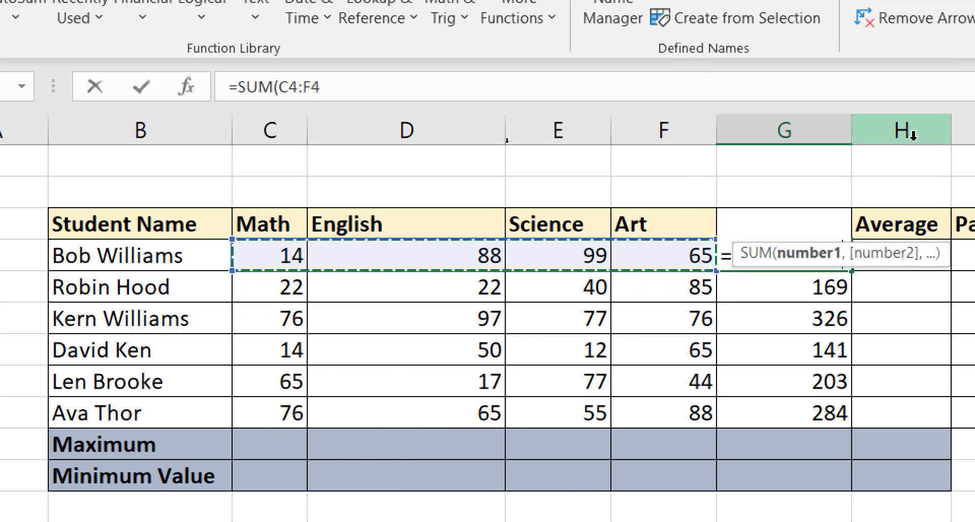
{"action": "type", "text": ")"}
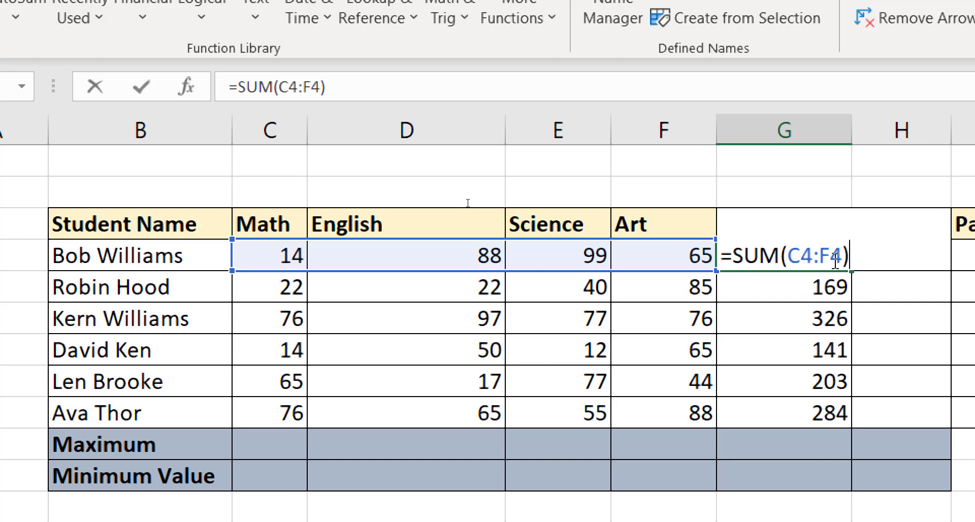
{"action": "key", "text": "Return"}
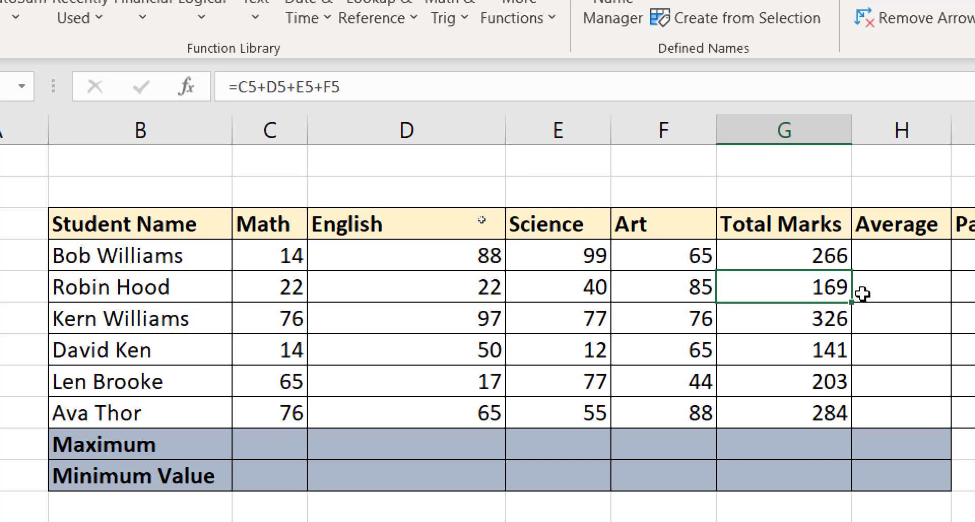
{"action": "left_click", "coordinate": [812, 251]}
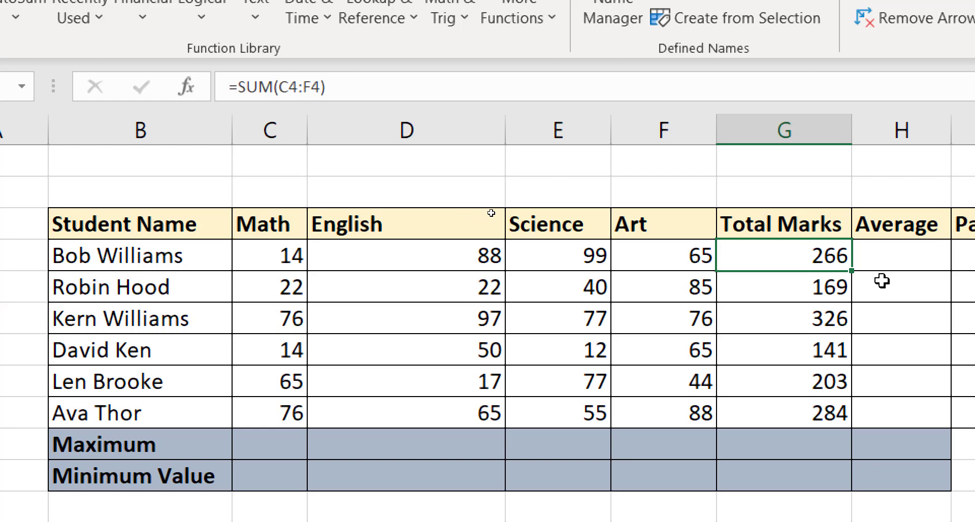
Start an Average formula in H4 that adds the four subject marks as =C4+D4+E4+F4
{"action": "left_click", "coordinate": [930, 254]}
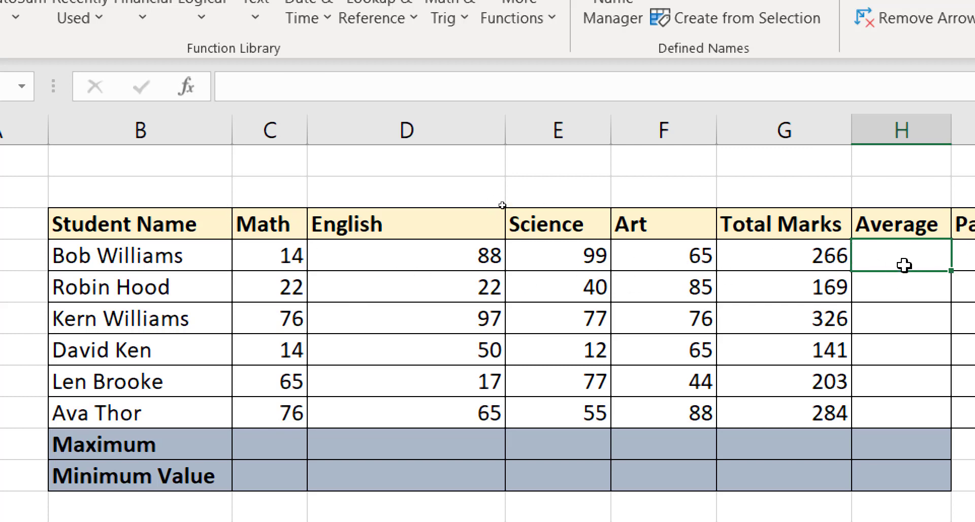
{"action": "type", "text": "="}
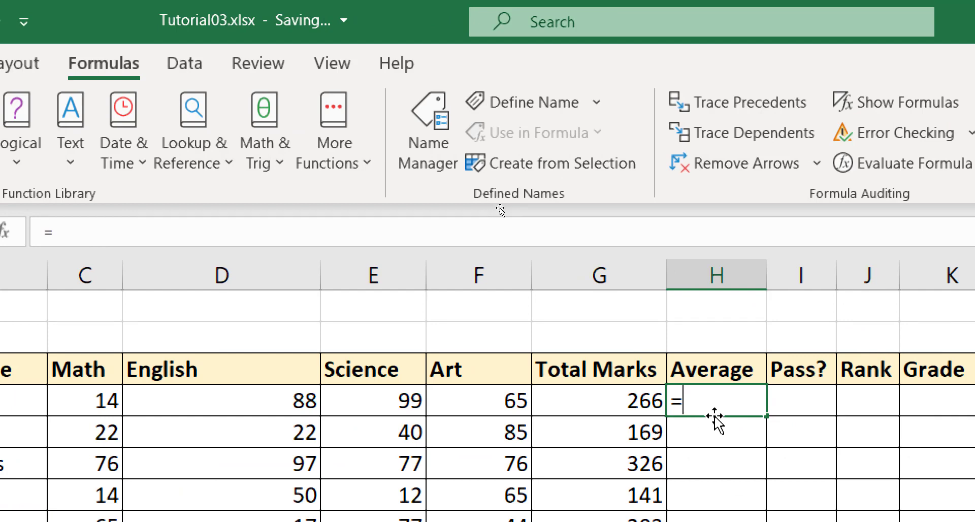
{"action": "left_click", "coordinate": [108, 398]}
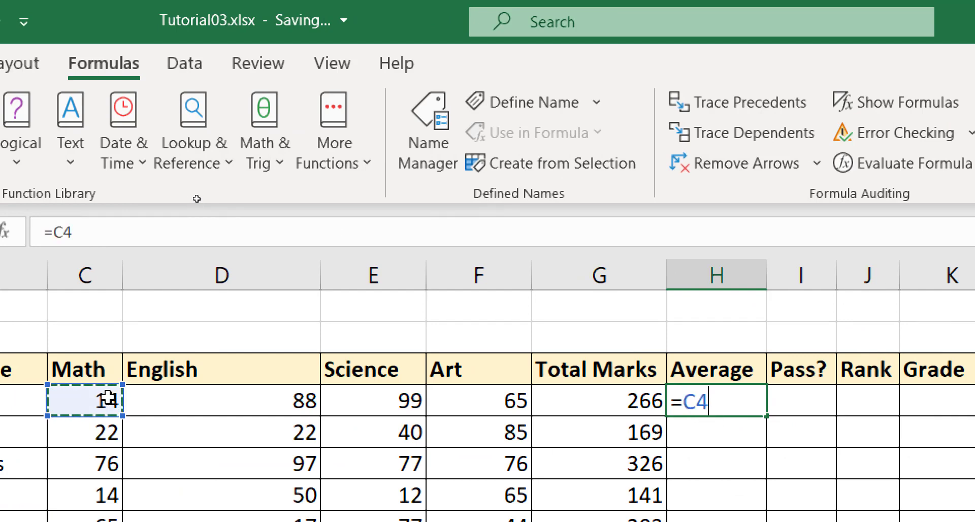
{"action": "type", "text": "+"}
{"action": "left_click", "coordinate": [217, 422]}
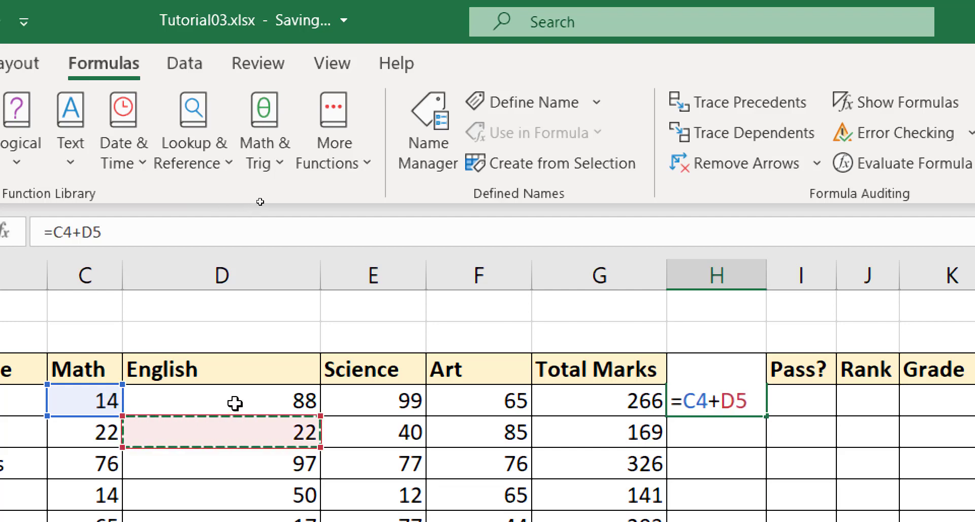
{"action": "left_click", "coordinate": [235, 404]}
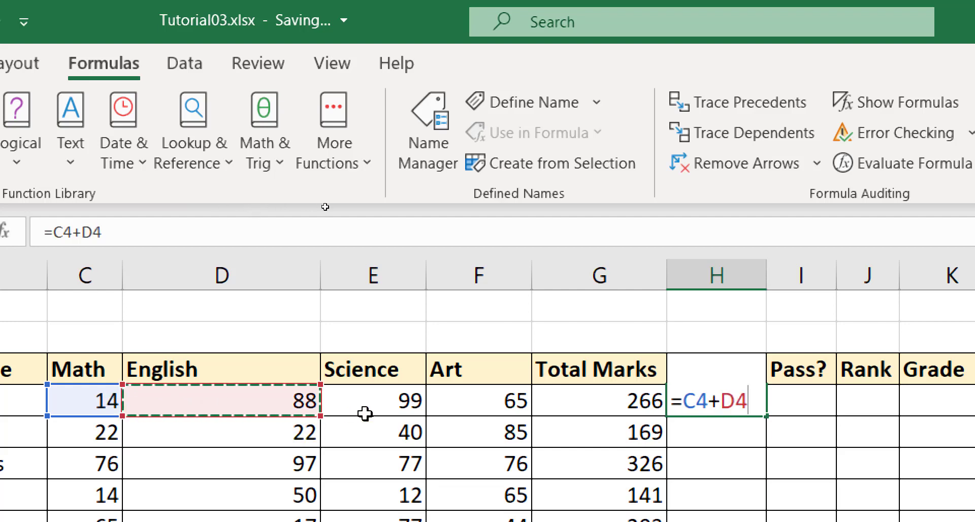
{"action": "type", "text": "+"}
{"action": "left_click", "coordinate": [345, 401]}
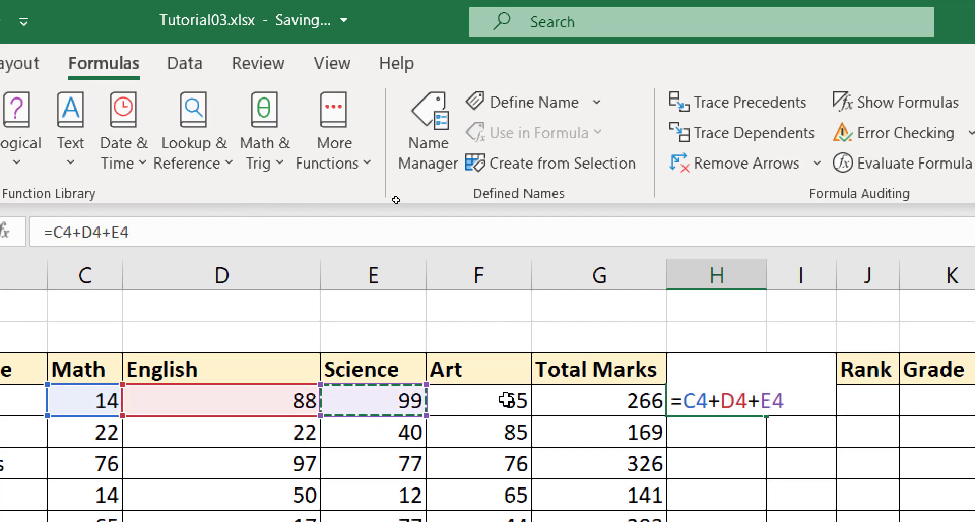
{"action": "type", "text": "+"}
{"action": "left_click", "coordinate": [507, 401]}
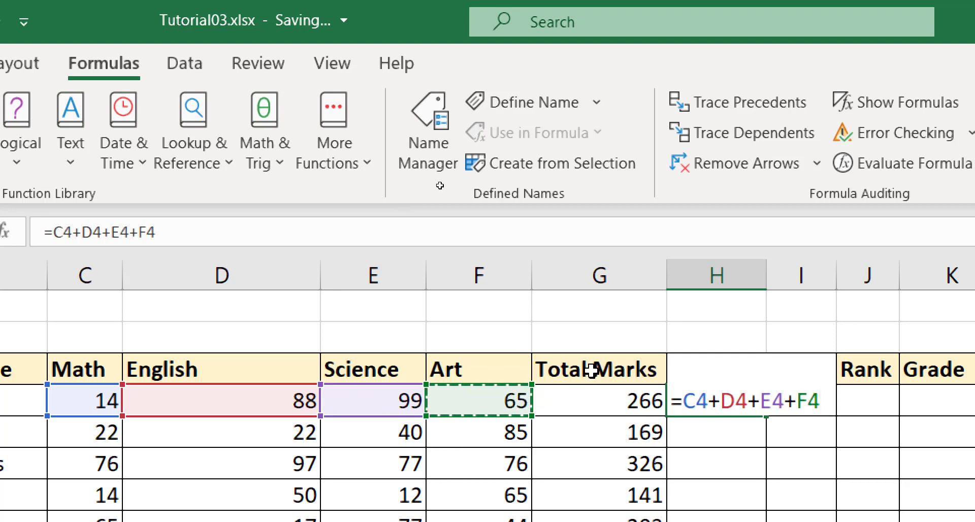
Enclose the addition in H4 in parentheses and divide it by 4, entering =(C4+D4+E4+F4)/4, and reselect the cell
{"action": "type", "text": ")"}
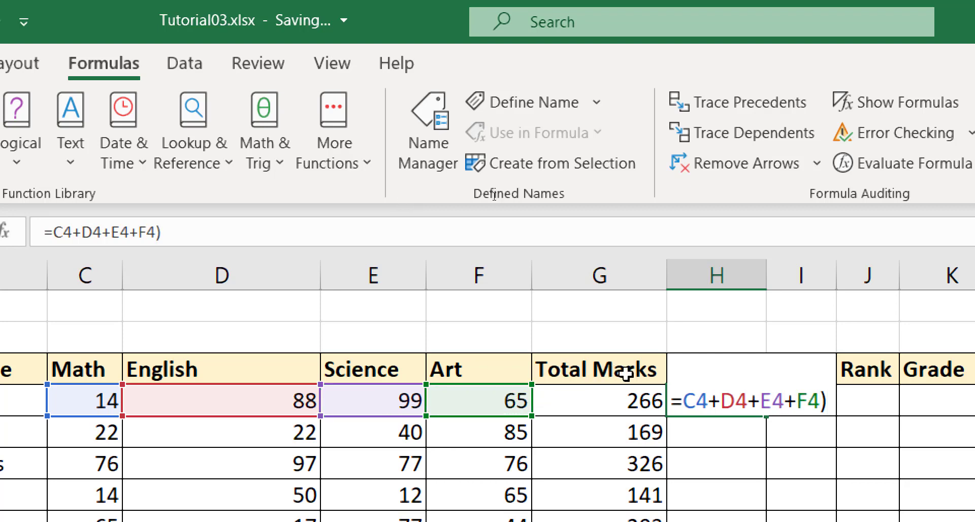
{"action": "left_click", "coordinate": [687, 401]}
{"action": "type", "text": "("}
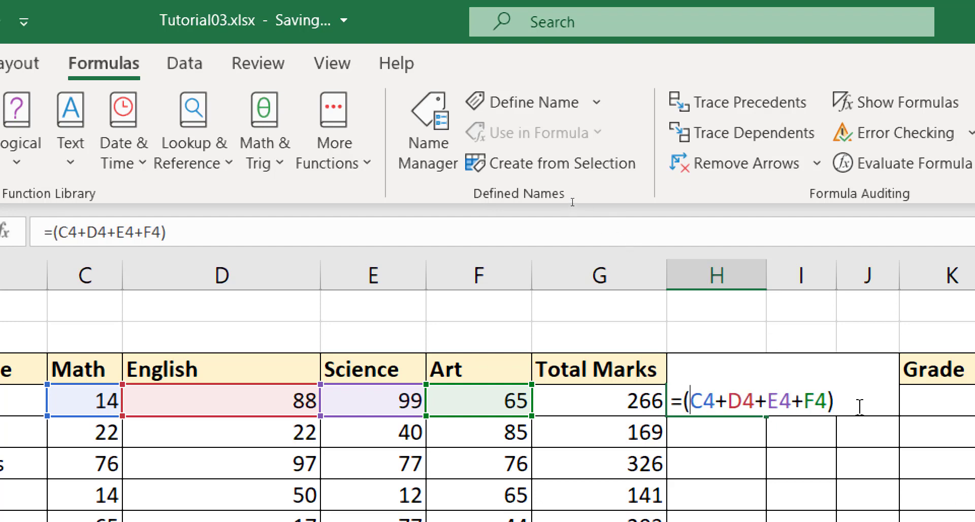
{"action": "left_click", "coordinate": [854, 392]}
{"action": "type", "text": "/4"}
{"action": "key", "text": "Return"}
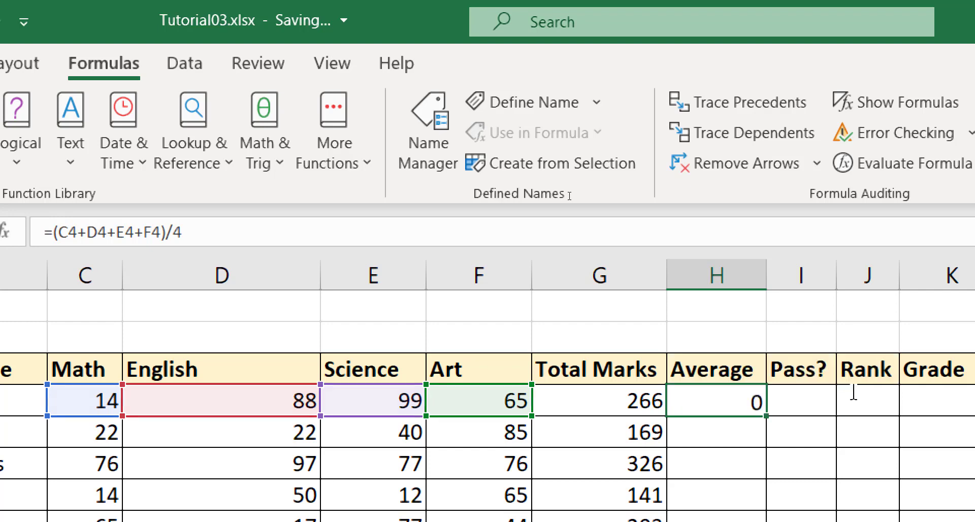
{"action": "left_click", "coordinate": [742, 405]}
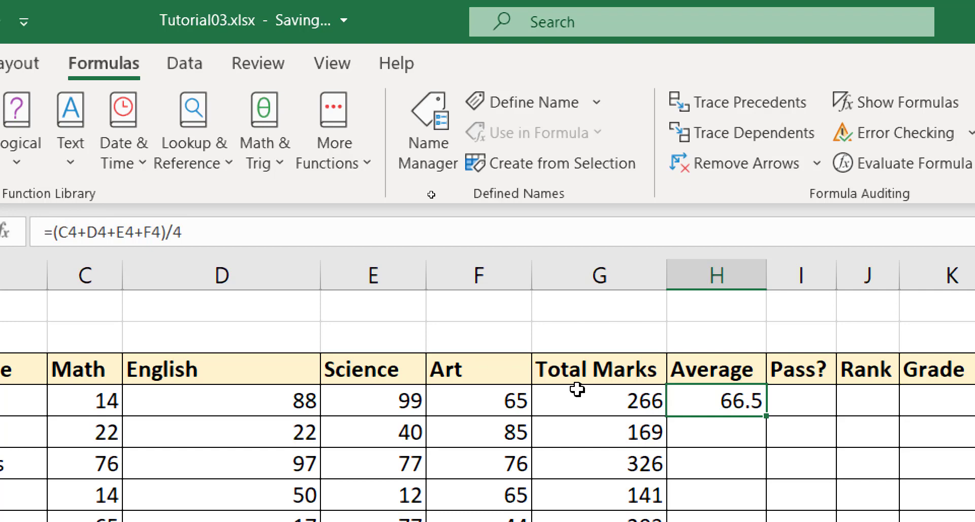
Replace the Average formula in H4 with =G4/4, dividing the Total Marks cell by the number of subjects
{"action": "key", "text": "BackSpace"}
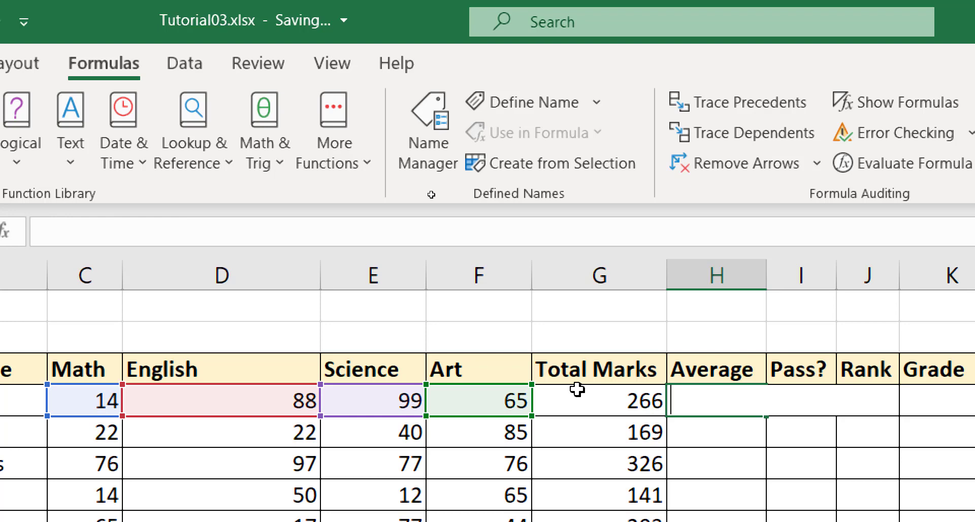
{"action": "key", "text": "Return"}
{"action": "key", "text": "Up"}
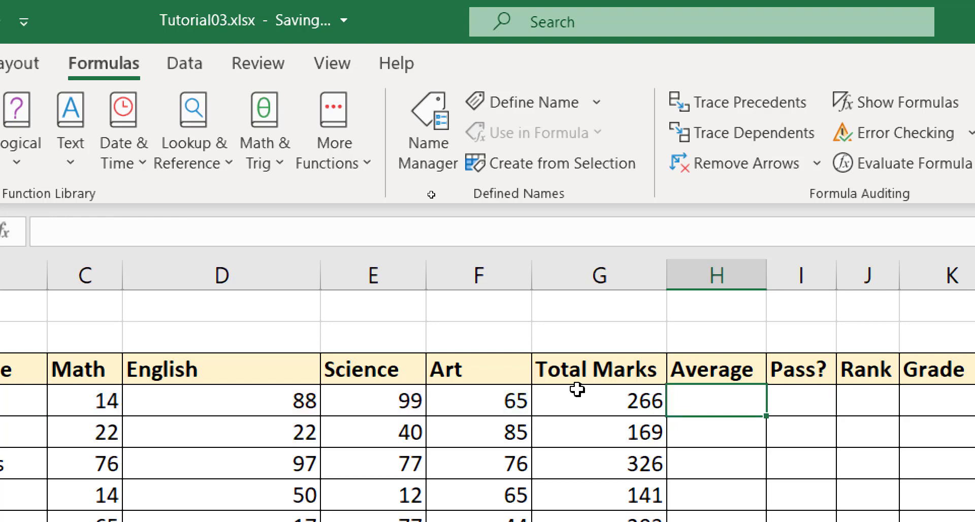
{"action": "type", "text": "="}
{"action": "left_click", "coordinate": [606, 415]}
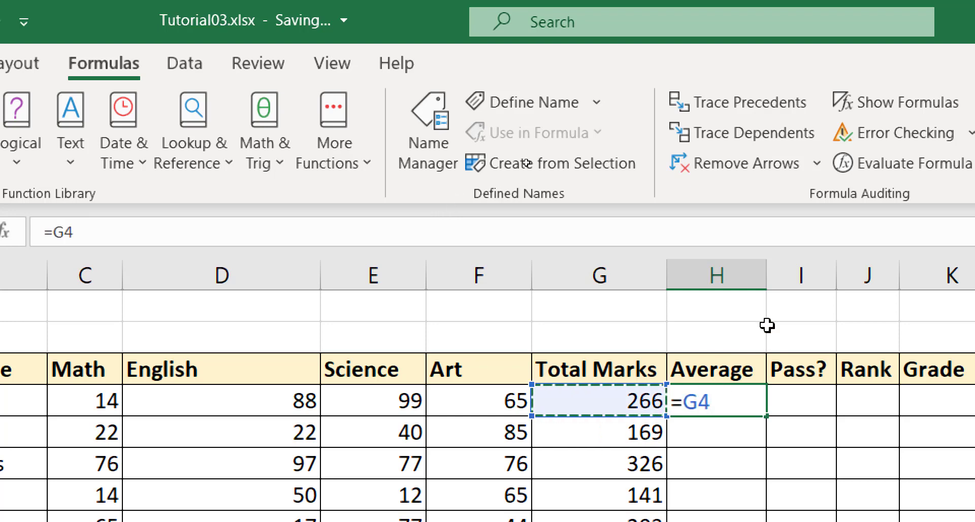
{"action": "type", "text": "/"}
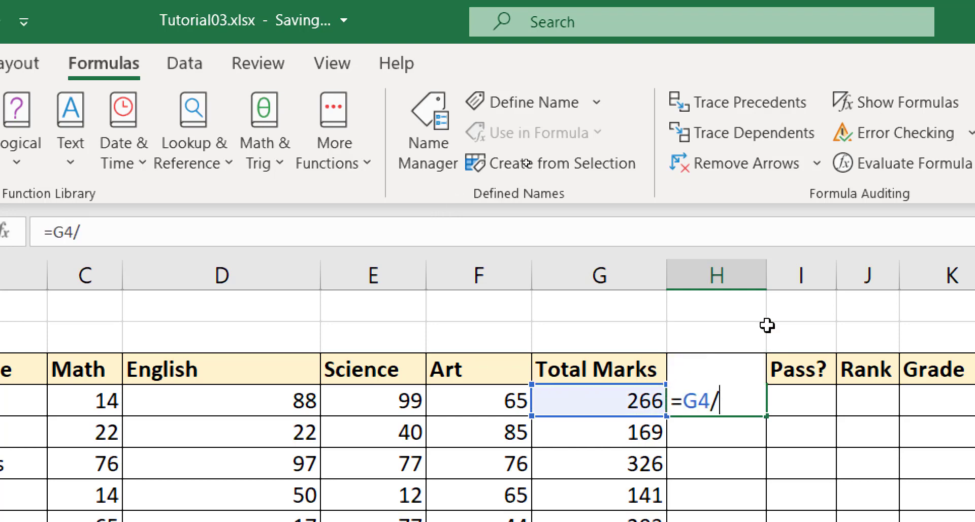
{"action": "type", "text": "4"}
{"action": "key", "text": "Return"}
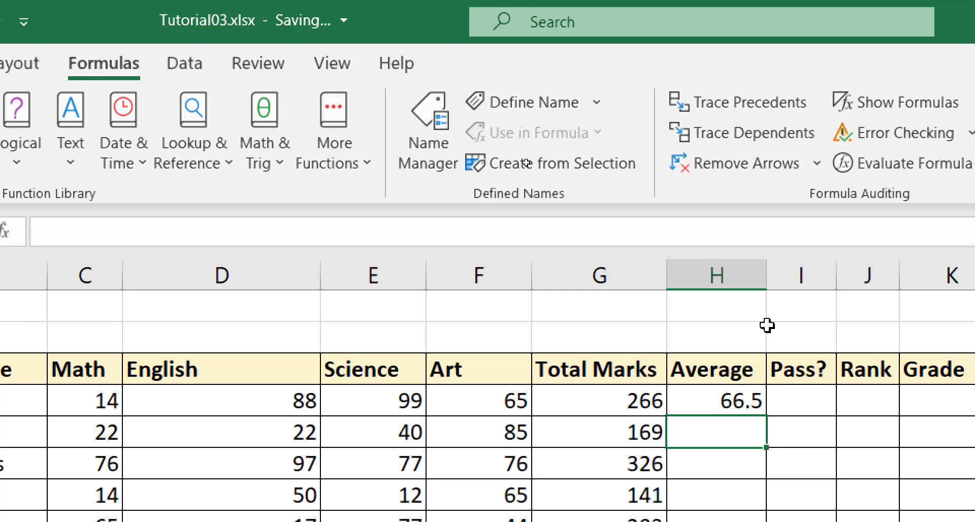
Examine the Total Marks formulas in column G row by row to compare how each student's total is calculated
{"action": "left_click", "coordinate": [652, 436]}
{"action": "left_click", "coordinate": [644, 476]}
{"action": "left_click", "coordinate": [636, 512]}
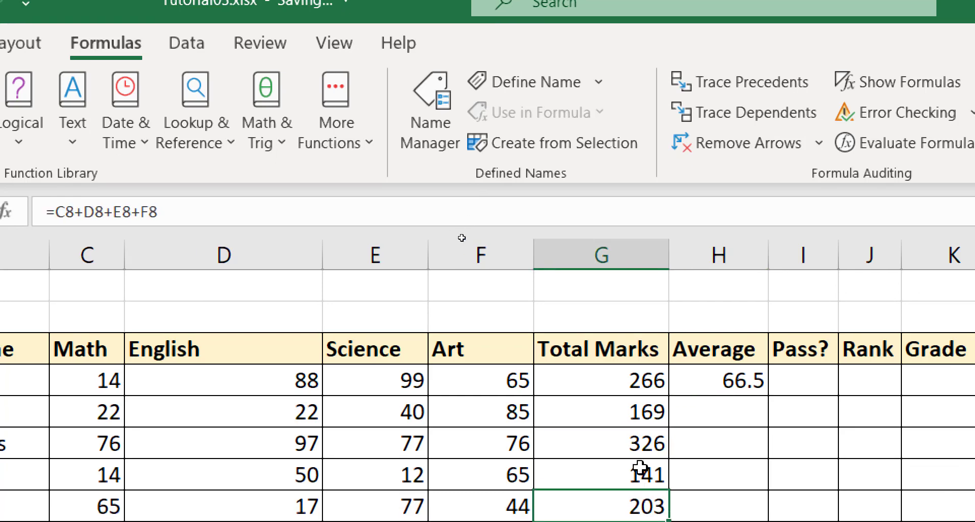
{"action": "left_click", "coordinate": [637, 441]}
{"action": "left_click", "coordinate": [616, 462]}
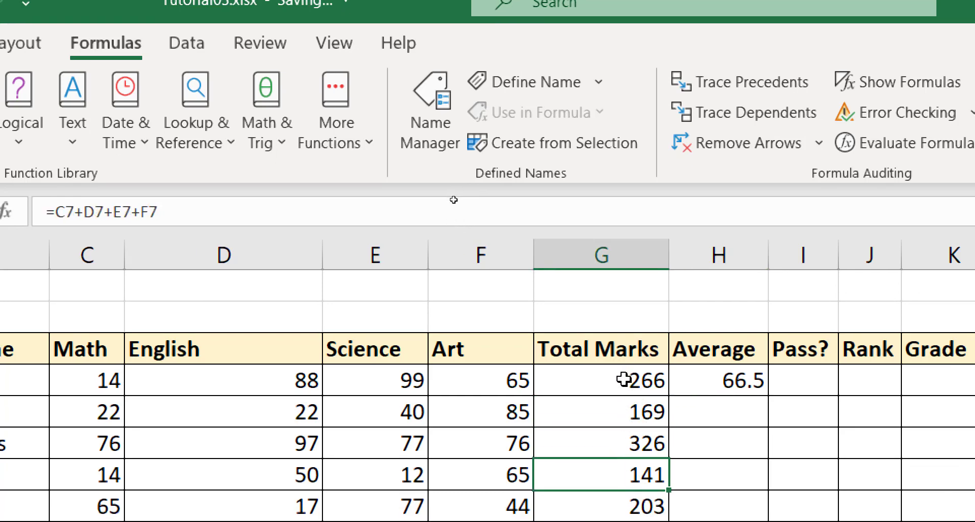
{"action": "left_click", "coordinate": [621, 380]}
{"action": "left_click", "coordinate": [624, 419]}
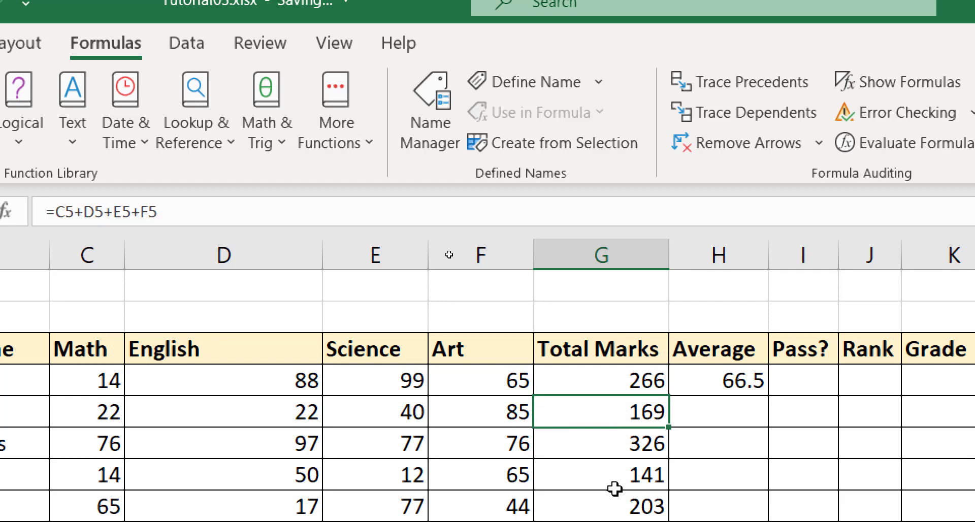
{"action": "left_click", "coordinate": [629, 449]}
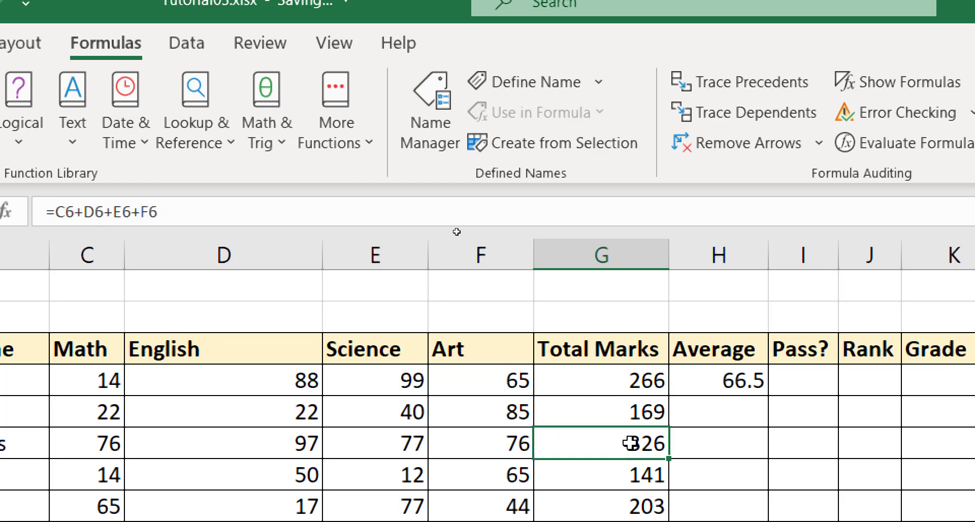
Fill the =SUM(C4:F4) formula from G4 down the Total Marks column to G9
{"action": "left_click", "coordinate": [630, 381]}
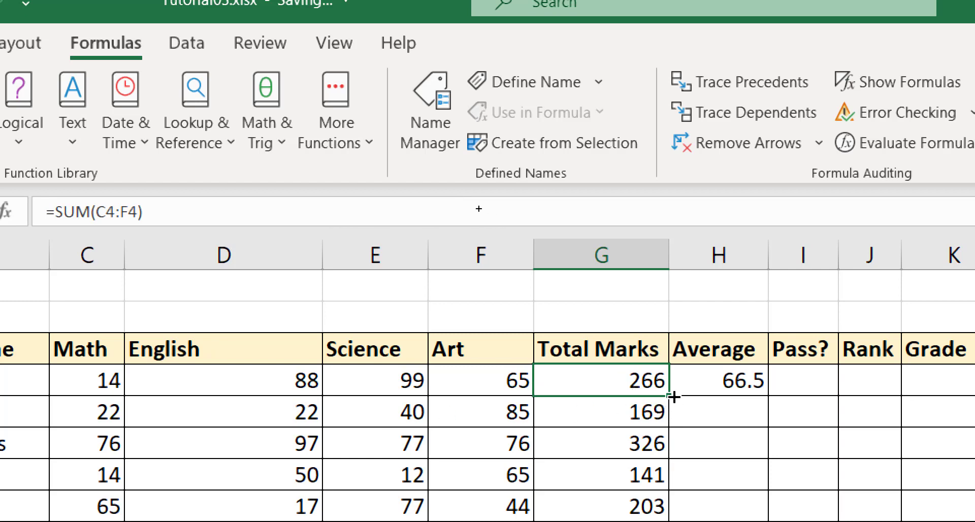
{"action": "left_click_drag", "start_coordinate": [674, 396], "coordinate": [680, 497]}
Check the filled Total Marks formulas from G4 to G9 to see which cell range each student's row sums
{"action": "left_click", "coordinate": [632, 483]}
{"action": "left_click", "coordinate": [631, 447]}
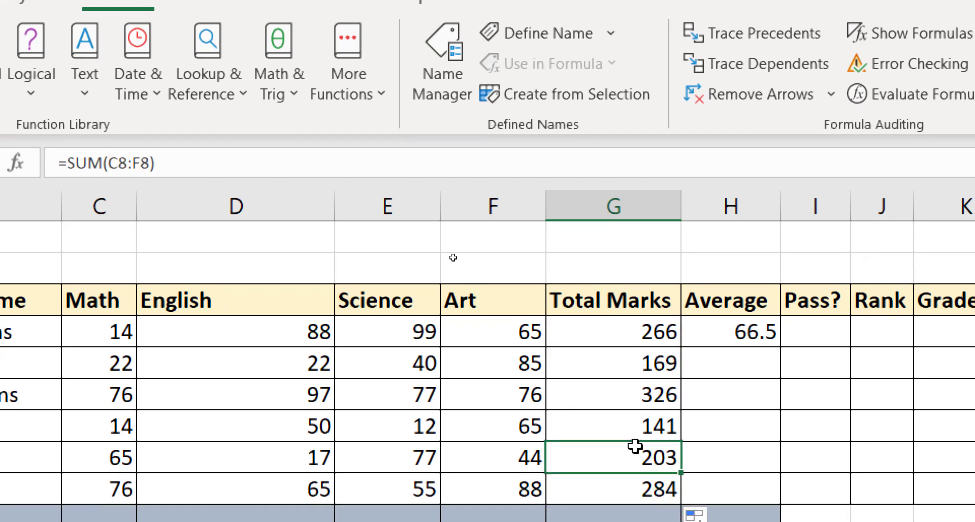
{"action": "left_click", "coordinate": [633, 417]}
{"action": "left_click", "coordinate": [627, 386]}
{"action": "left_click", "coordinate": [624, 359]}
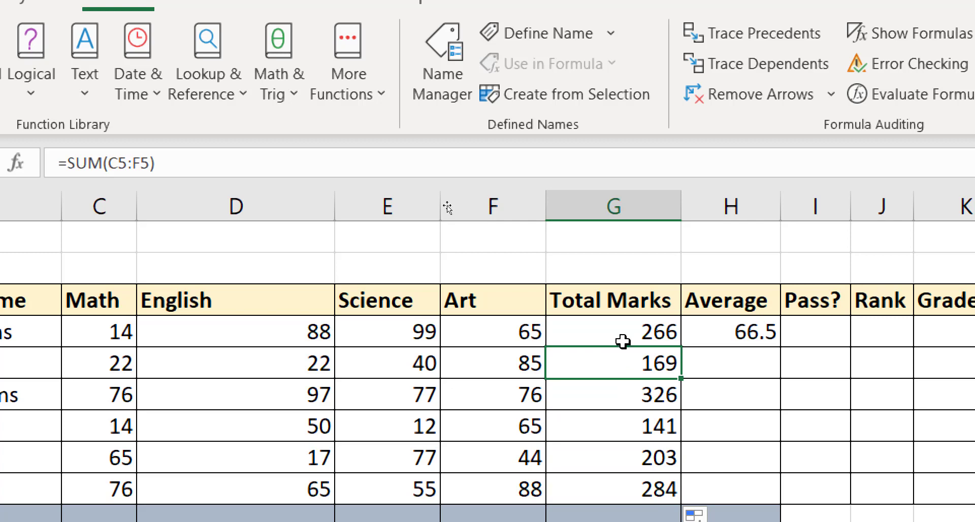
{"action": "left_click", "coordinate": [622, 339]}
{"action": "left_click", "coordinate": [624, 400]}
{"action": "left_click", "coordinate": [618, 437]}
{"action": "left_click", "coordinate": [626, 463]}
{"action": "left_click", "coordinate": [619, 495]}
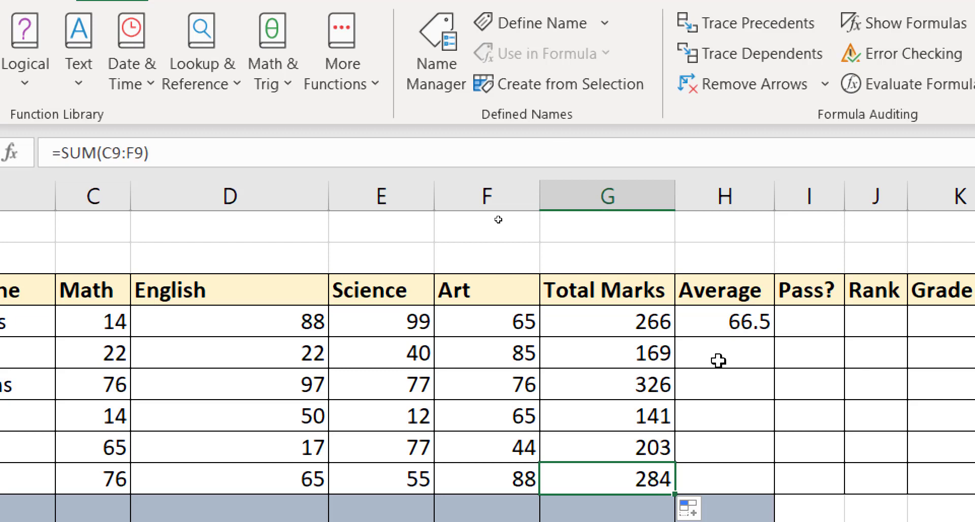
Insert a blank column before Art, and inspect the first student's Average and Total Marks formulas
{"action": "left_click", "coordinate": [732, 329]}
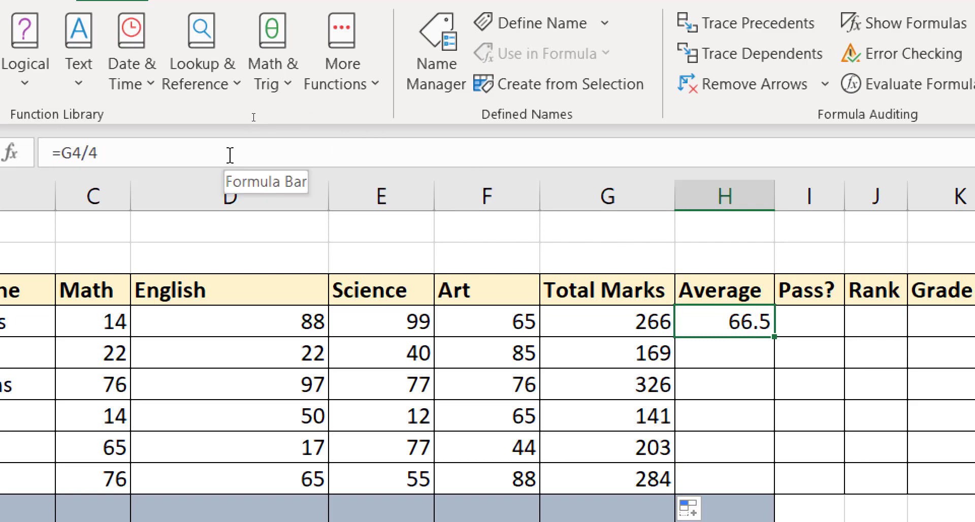
{"action": "right_click", "coordinate": [488, 194]}
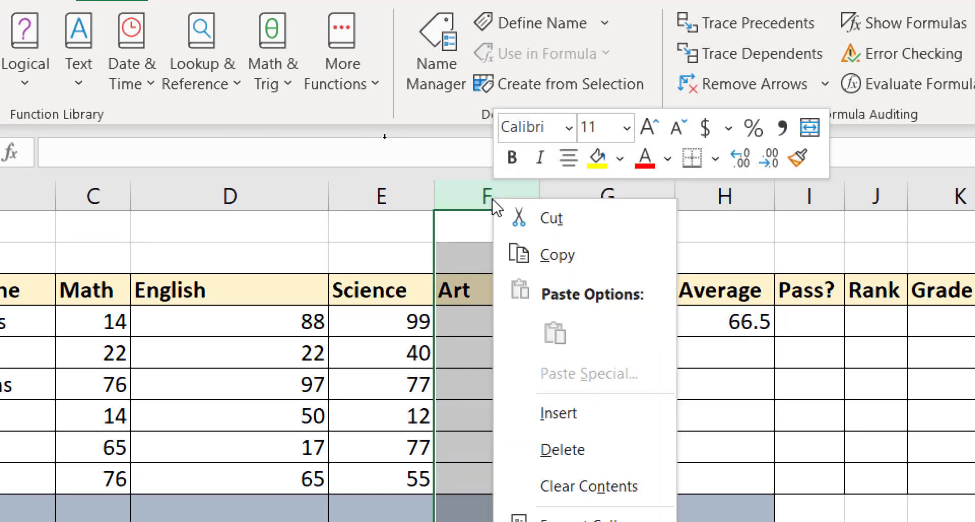
{"action": "left_click", "coordinate": [558, 419]}
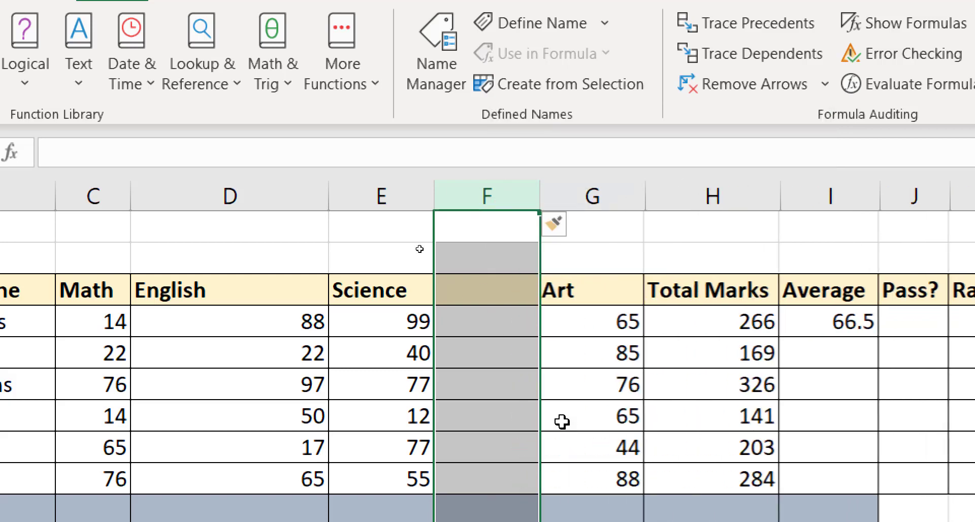
{"action": "left_click", "coordinate": [508, 328]}
{"action": "left_click", "coordinate": [837, 323]}
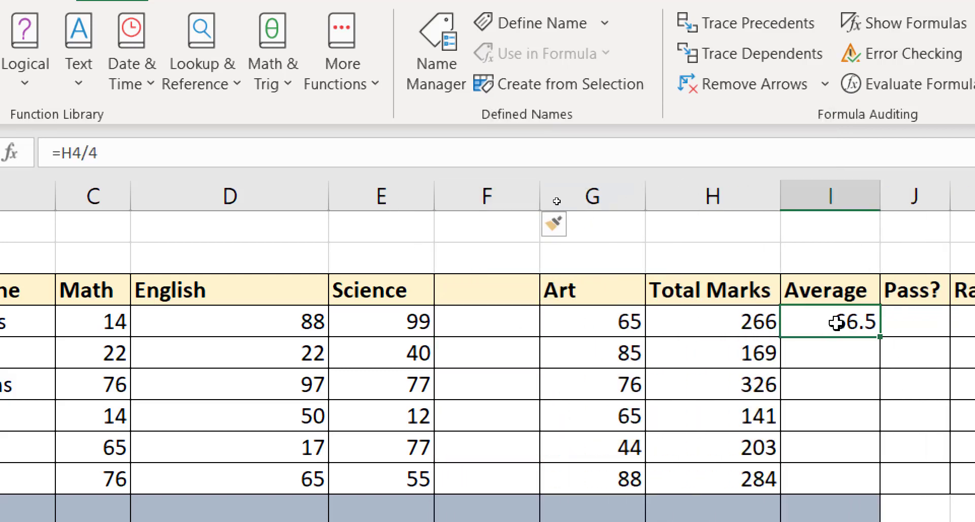
{"action": "left_click", "coordinate": [716, 321]}
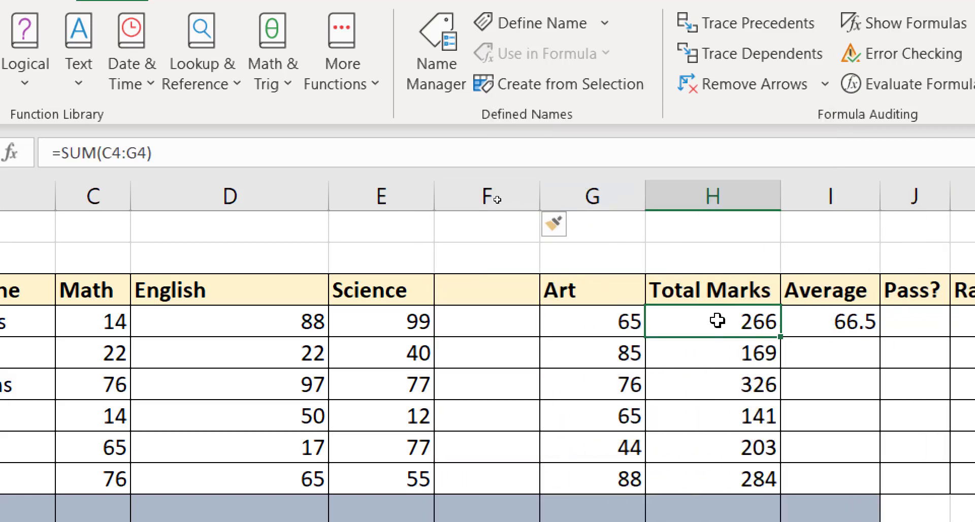
Enter a mark of 100 for the first student in F4 of the new column and reselect the cell
{"action": "left_click", "coordinate": [499, 324]}
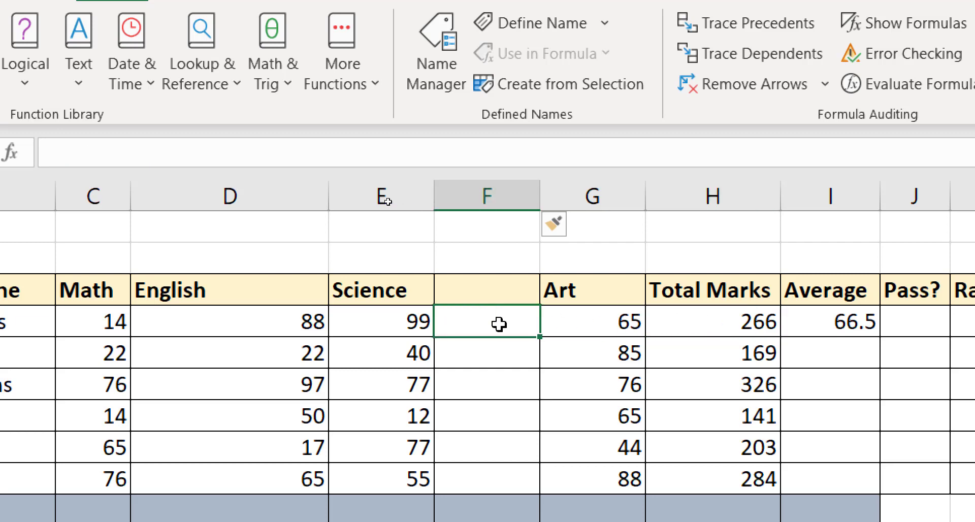
{"action": "type", "text": "100"}
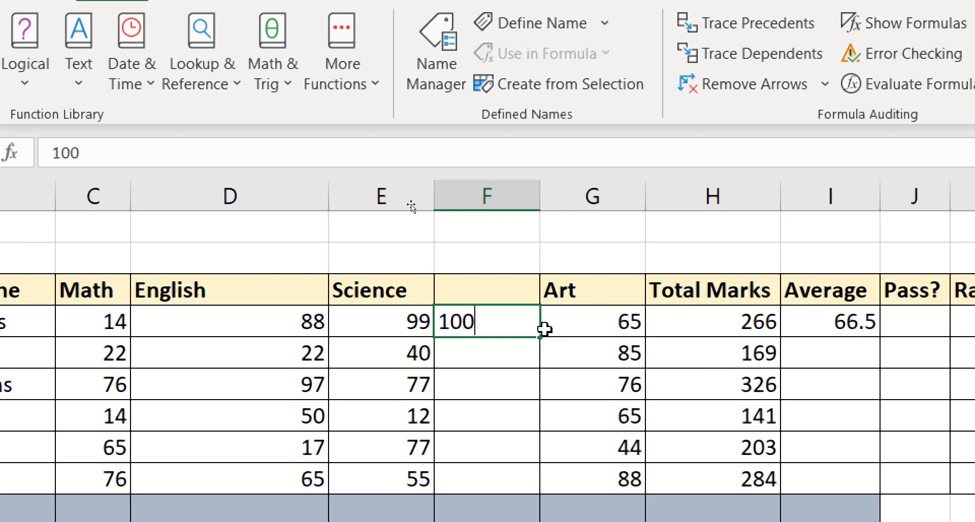
{"action": "key", "text": "Return"}
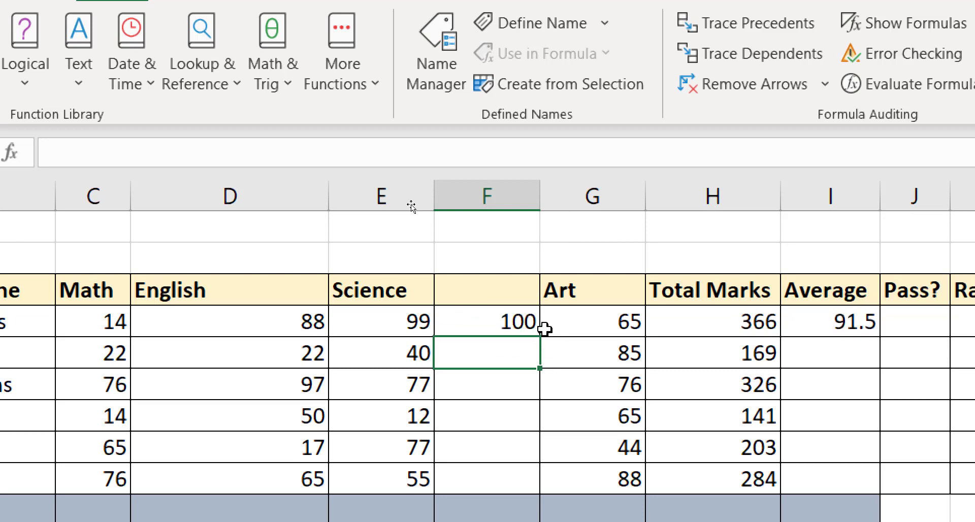
{"action": "left_click", "coordinate": [507, 329]}
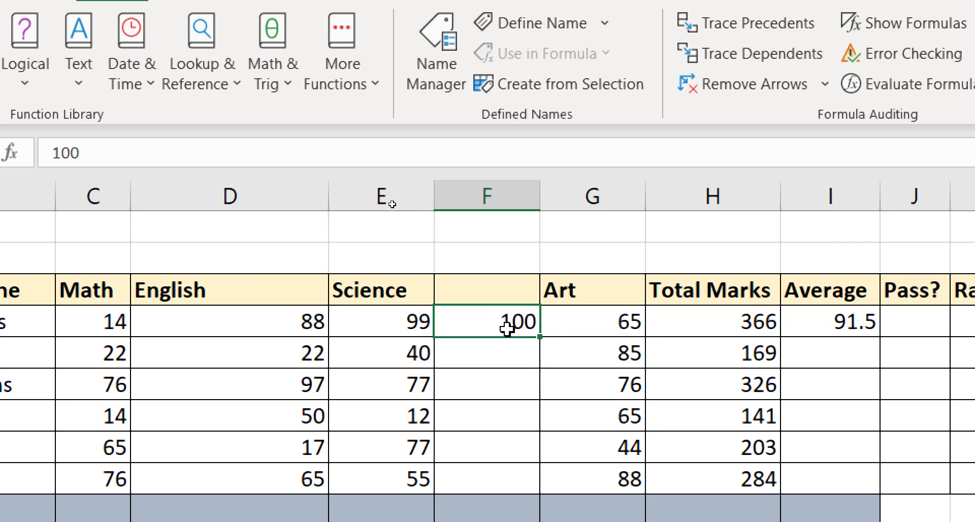
Replace the first student's mark in F4 of the new column with 0
{"action": "left_click", "coordinate": [718, 327]}
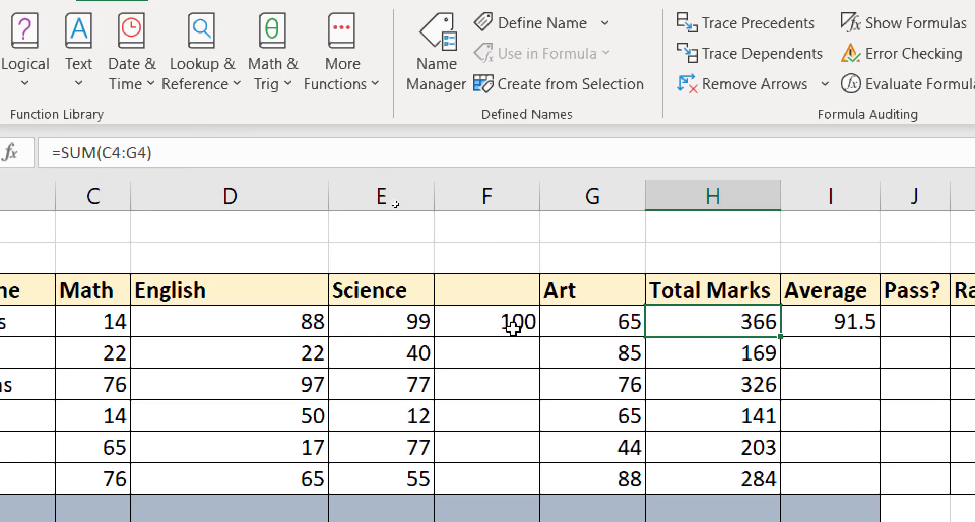
{"action": "type", "text": "0"}
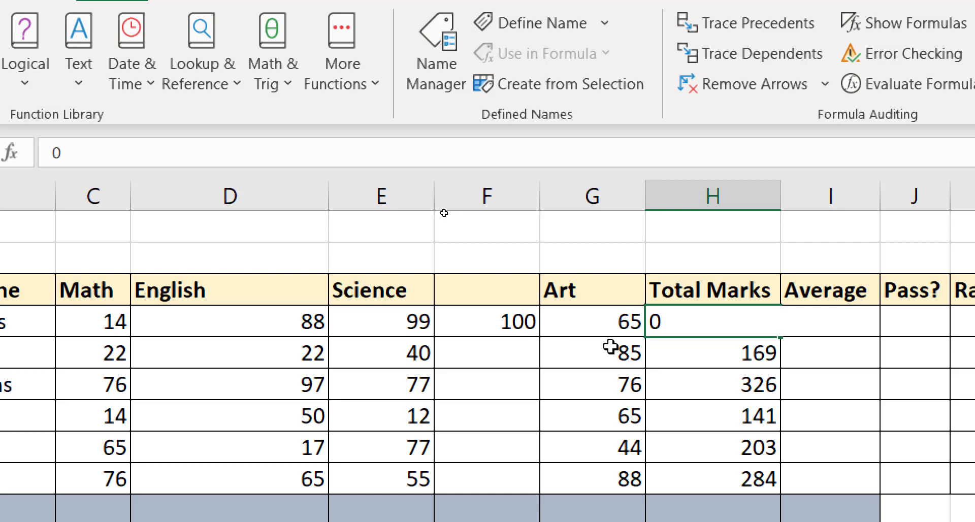
{"action": "key", "text": "Escape"}
{"action": "left_click", "coordinate": [523, 329]}
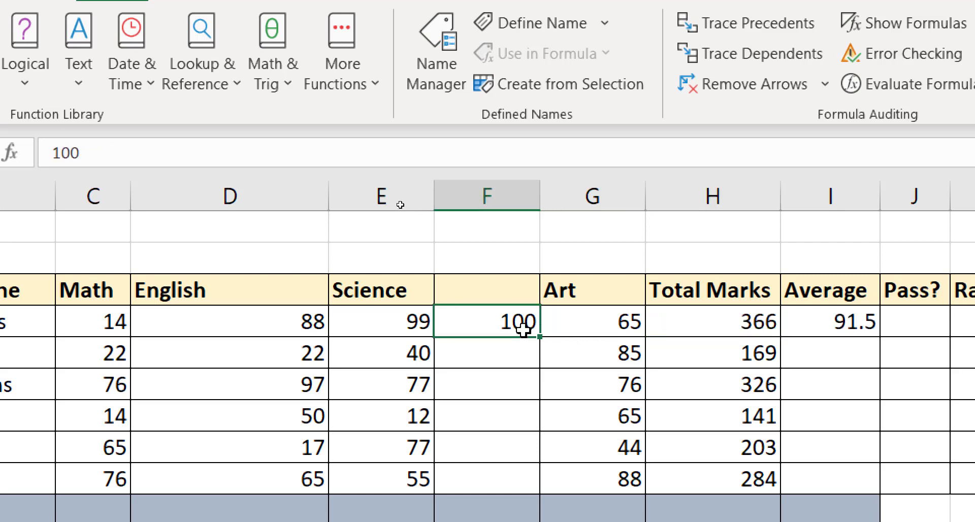
{"action": "type", "text": "0"}
{"action": "key", "text": "Return"}
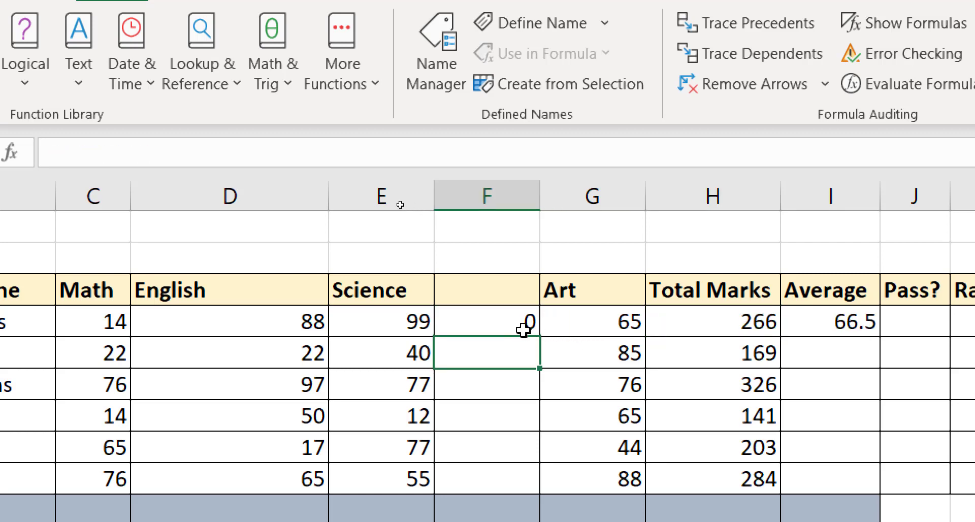
{"action": "left_click", "coordinate": [508, 314]}
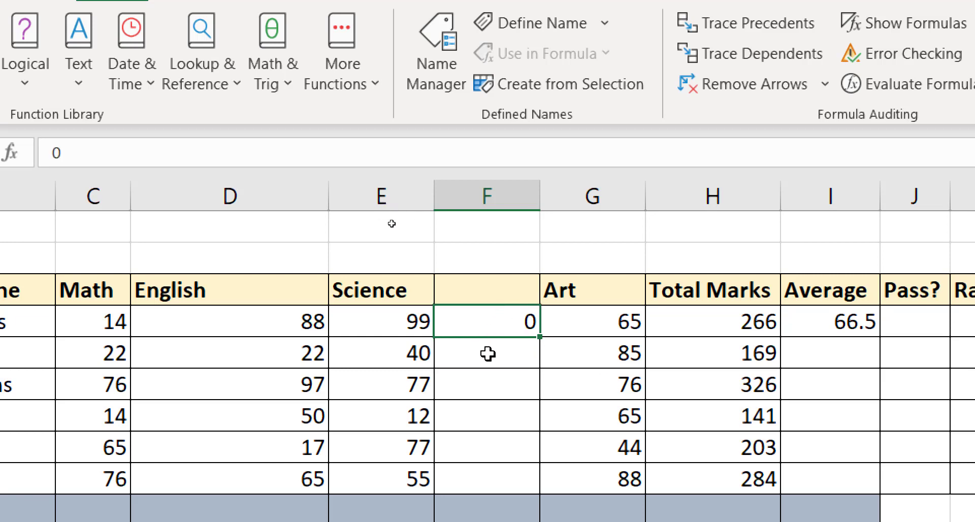
{"action": "left_click", "coordinate": [490, 375]}
{"action": "left_click", "coordinate": [534, 326]}
{"action": "left_click", "coordinate": [482, 350]}
{"action": "left_click", "coordinate": [513, 317]}
{"action": "left_click", "coordinate": [523, 345]}
{"action": "left_click", "coordinate": [505, 316]}
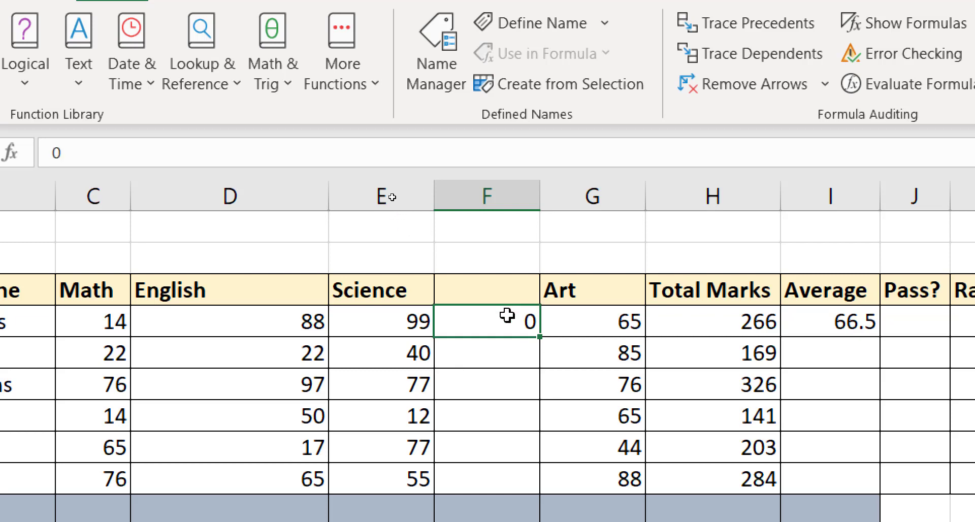
{"action": "left_click", "coordinate": [483, 390]}
{"action": "left_click_drag", "start_coordinate": [350, 333], "coordinate": [358, 340]}
Set the first student's mark in F4 to 100 and inspect the Average formula in that row
{"action": "left_click", "coordinate": [534, 319]}
{"action": "left_click_drag", "start_coordinate": [526, 321], "coordinate": [541, 317]}
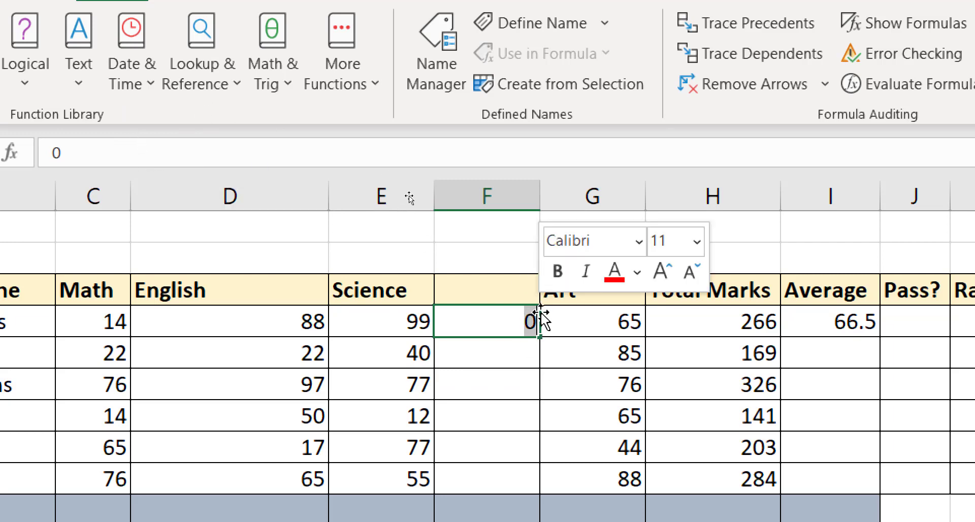
{"action": "type", "text": "100"}
{"action": "key", "text": "Return"}
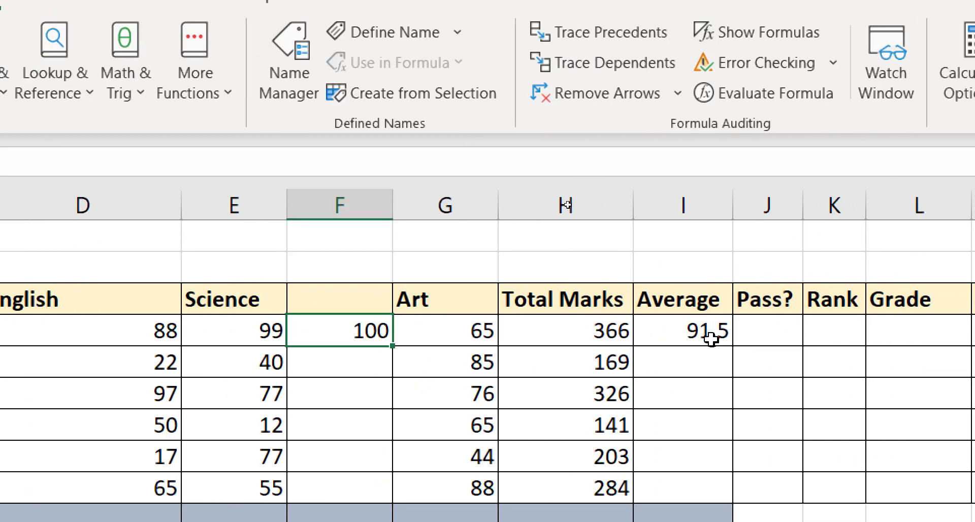
{"action": "left_click", "coordinate": [646, 331]}
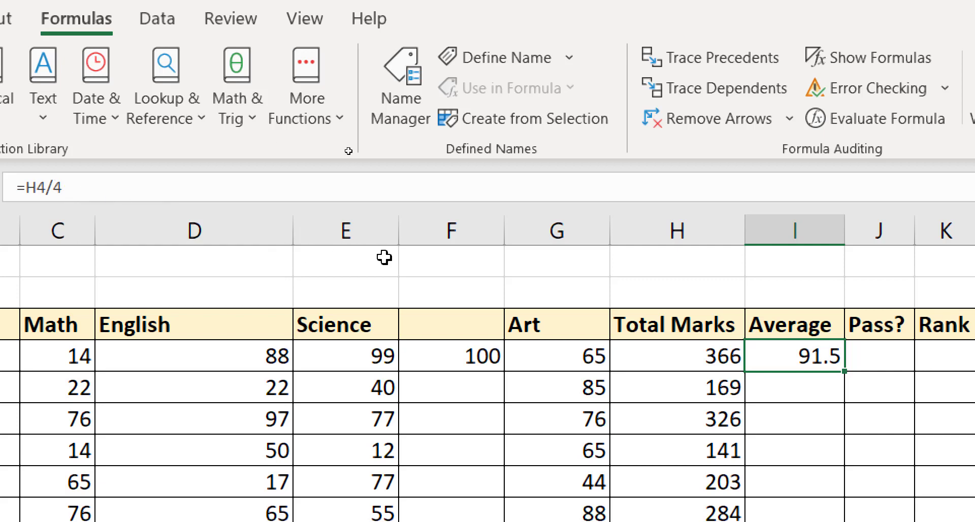
Undo the test marks and the insertion of the blank column before Art
{"action": "key", "text": "ctrl+z"}
{"action": "key", "text": "ctrl+z"}
{"action": "key", "text": "ctrl+z"}
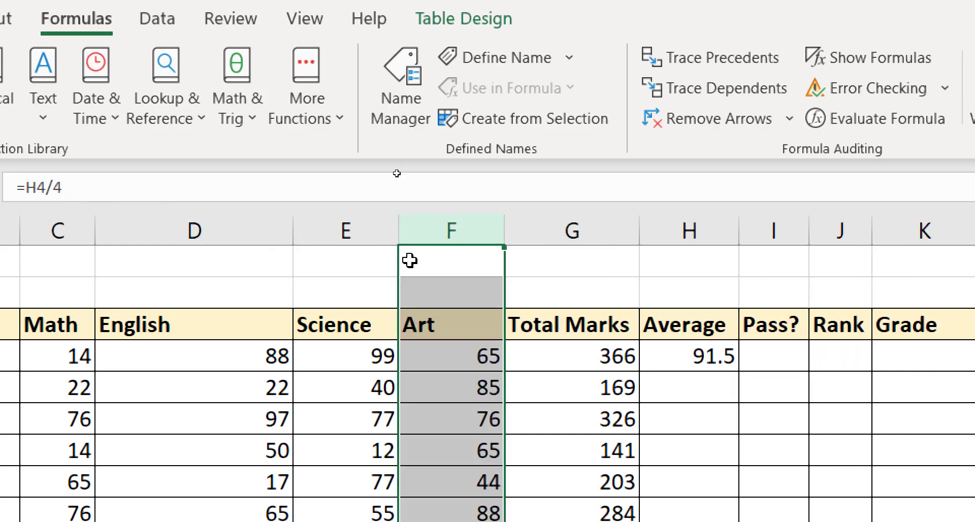
Clear the division formula from the first student's Average cell H4
{"action": "left_click", "coordinate": [707, 361]}
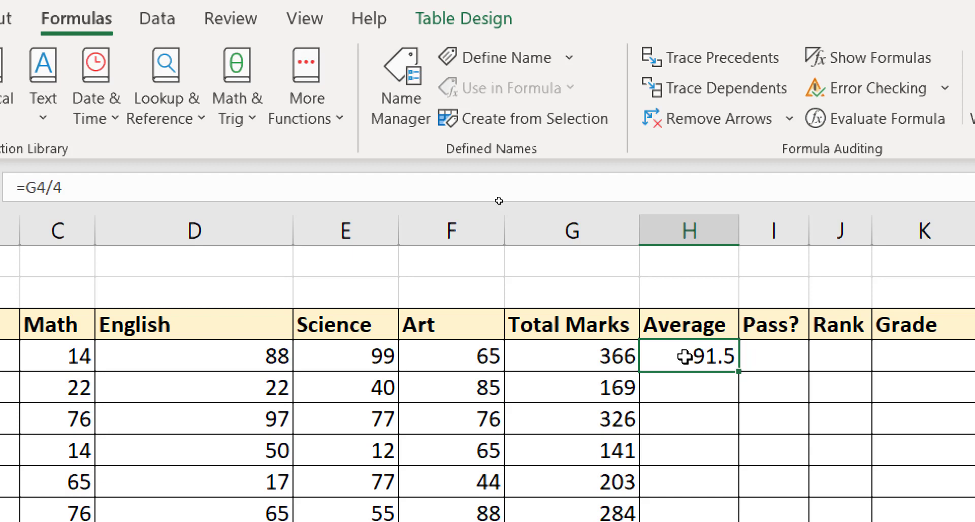
{"action": "double_click", "coordinate": [685, 357]}
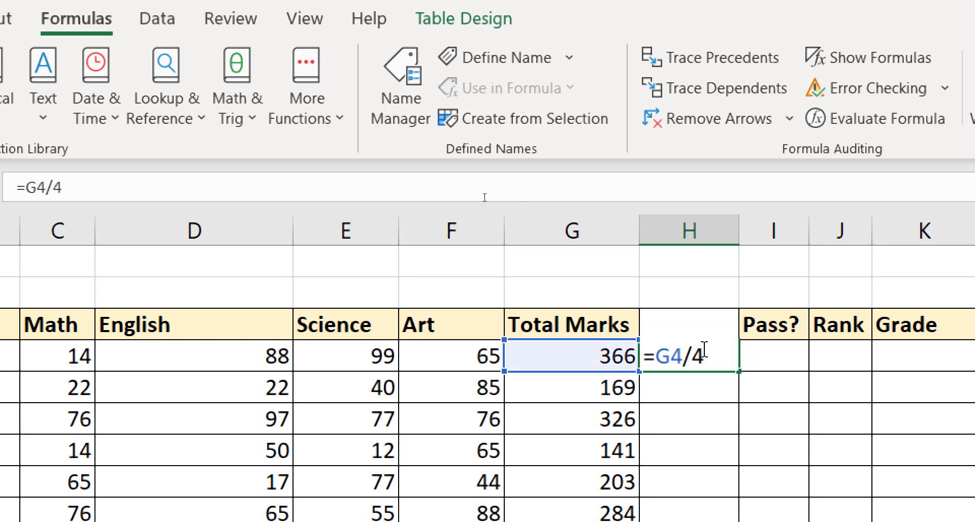
{"action": "left_click_drag", "start_coordinate": [703, 355], "coordinate": [548, 348]}
{"action": "key", "text": "BackSpace"}
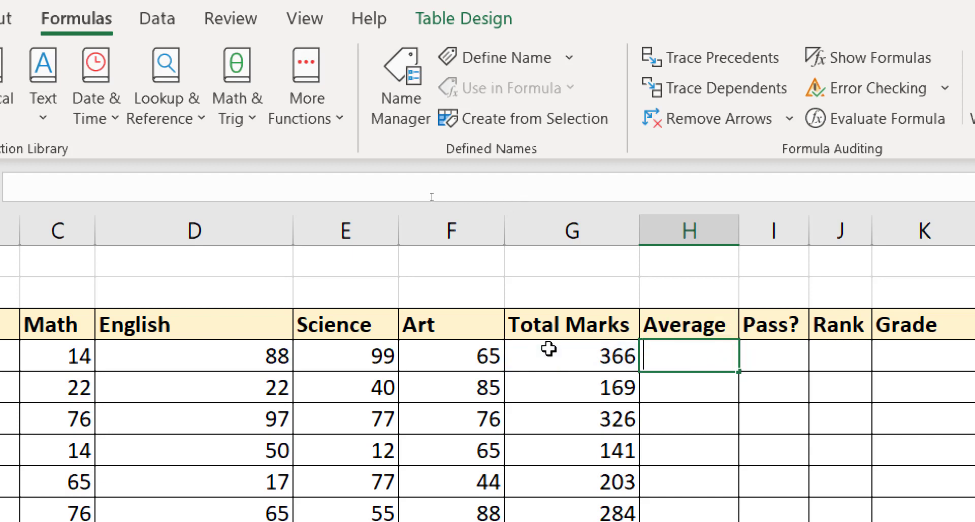
{"action": "left_click", "coordinate": [666, 381]}
{"action": "left_click", "coordinate": [687, 360]}
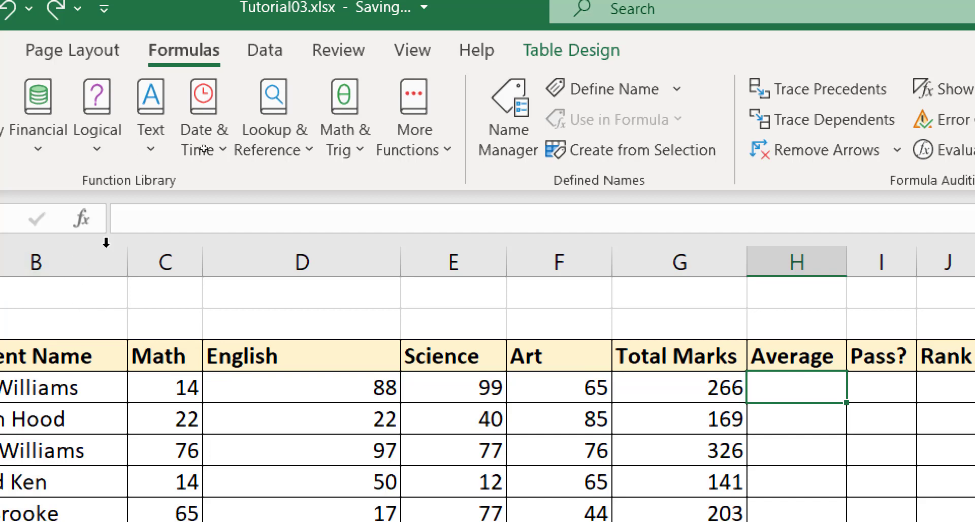
Open Insert Function for H4, look at the AVERAGE description, and list functions from the All category
{"action": "left_click", "coordinate": [802, 417]}
{"action": "left_click", "coordinate": [802, 387]}
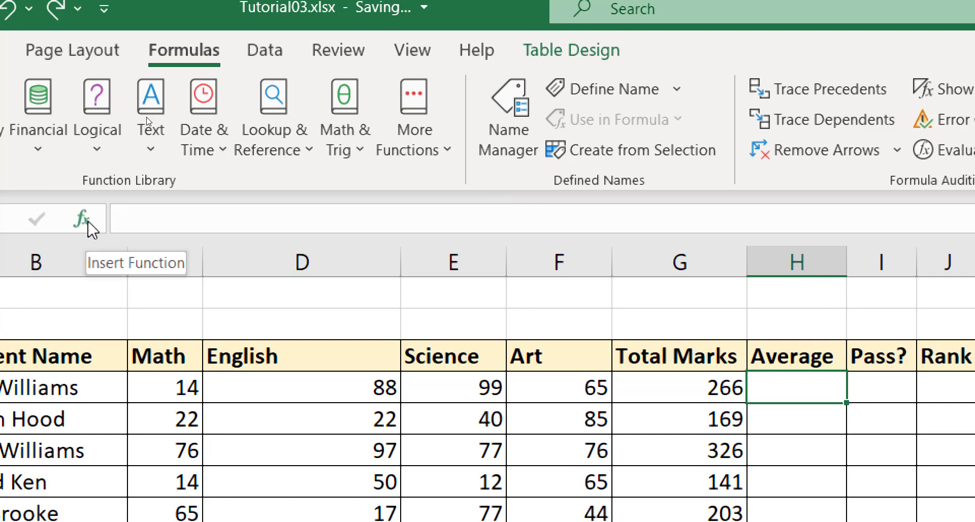
{"action": "left_click", "coordinate": [88, 223]}
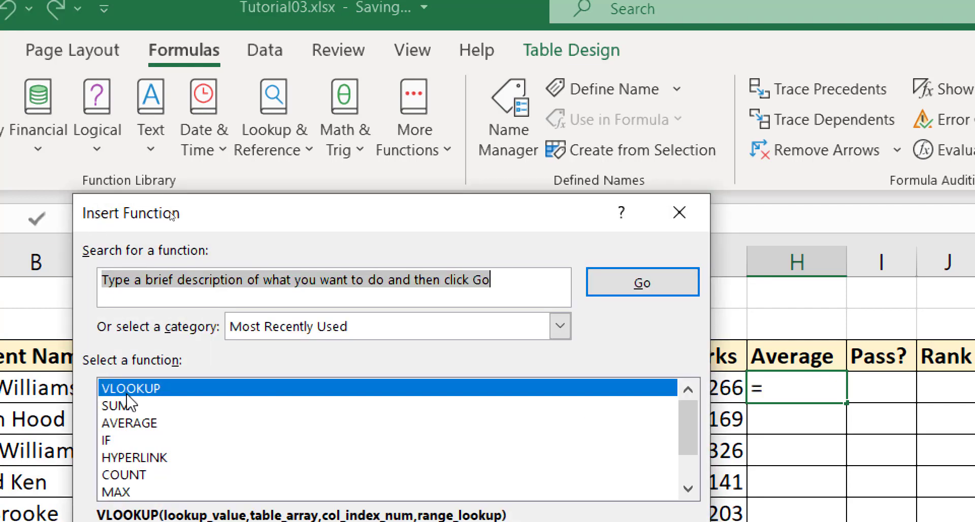
{"action": "left_click", "coordinate": [150, 428]}
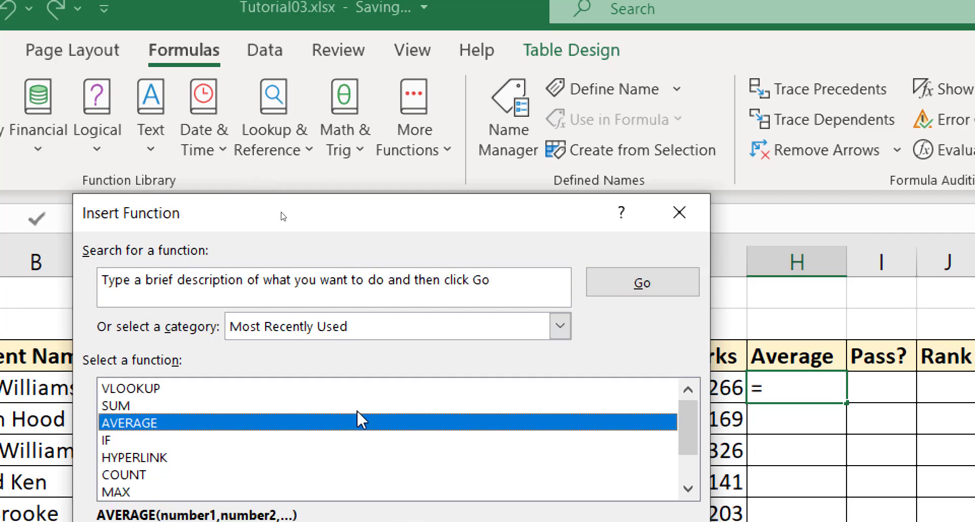
{"action": "left_click", "coordinate": [449, 332]}
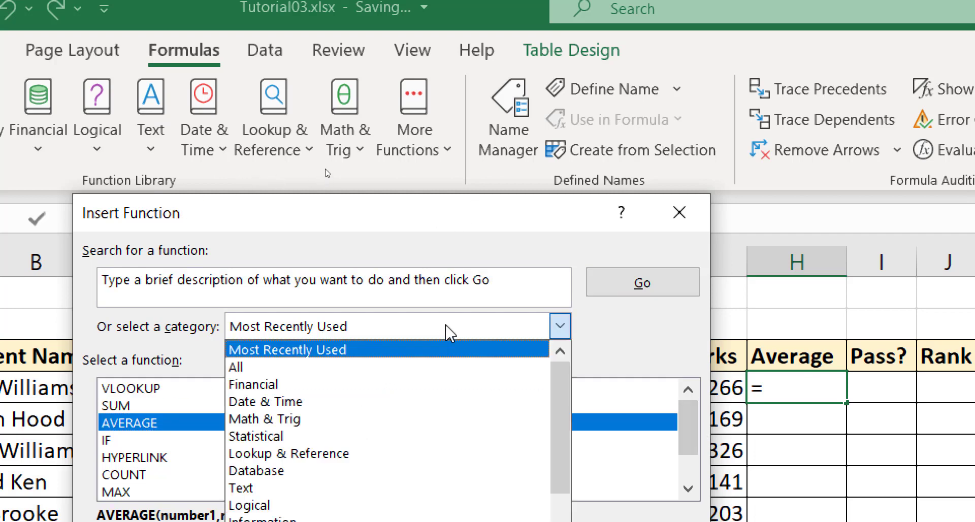
{"action": "left_click", "coordinate": [349, 369]}
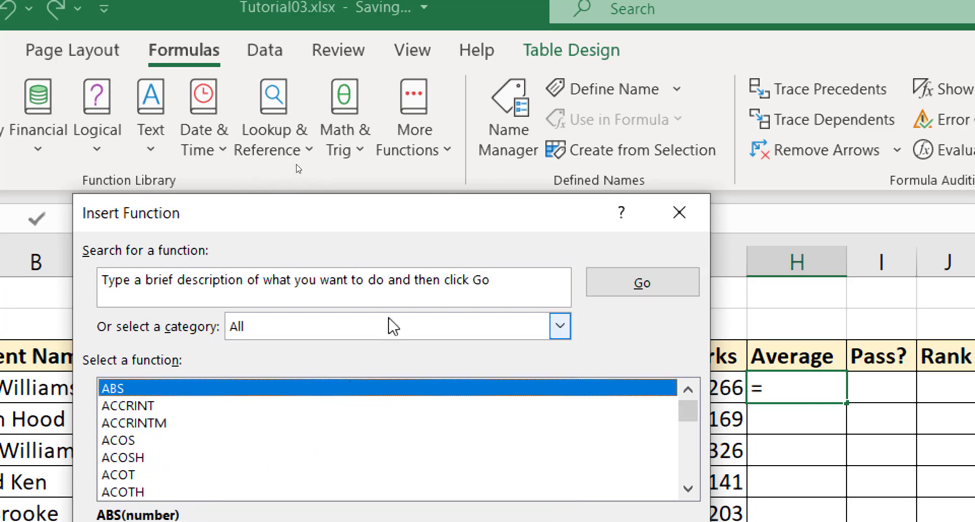
Search the function list for "aver" in place of the default search text
{"action": "left_click", "coordinate": [436, 283]}
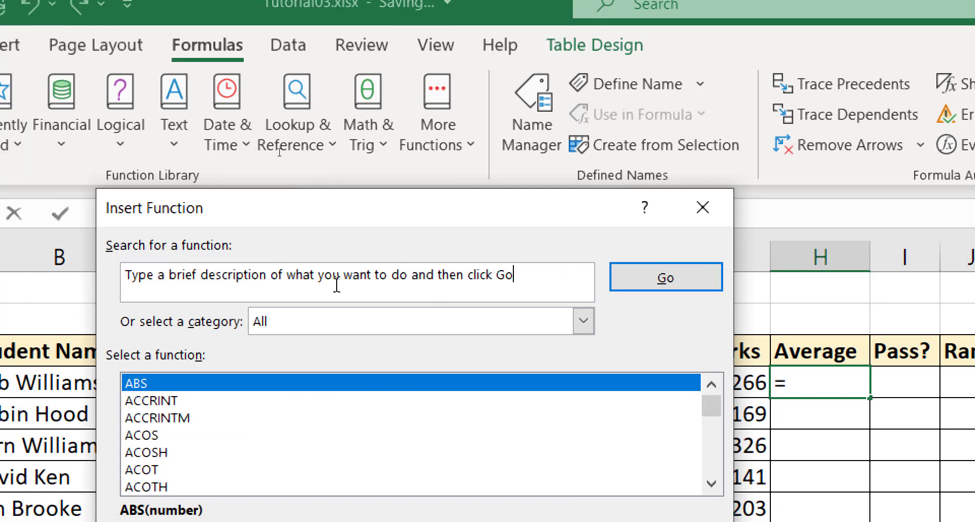
{"action": "left_click_drag", "start_coordinate": [523, 285], "coordinate": [196, 303]}
{"action": "key", "text": "BackSpace"}
{"action": "key", "text": "BackSpace"}
{"action": "key", "text": "BackSpace"}
{"action": "key", "text": "BackSpace"}
{"action": "key", "text": "BackSpace"}
{"action": "key", "text": "BackSpace"}
{"action": "key", "text": "BackSpace"}
{"action": "key", "text": "BackSpace"}
{"action": "key", "text": "BackSpace"}
{"action": "key", "text": "BackSpace"}
{"action": "key", "text": "BackSpace"}
{"action": "key", "text": "BackSpace"}
{"action": "key", "text": "BackSpace"}
{"action": "key", "text": "BackSpace"}
{"action": "key", "text": "BackSpace"}
{"action": "key", "text": "BackSpace"}
{"action": "key", "text": "BackSpace"}
{"action": "key", "text": "BackSpace"}
{"action": "key", "text": "BackSpace"}
{"action": "key", "text": "BackSpace"}
{"action": "key", "text": "BackSpace"}
{"action": "key", "text": "BackSpace"}
{"action": "key", "text": "BackSpace"}
{"action": "key", "text": "BackSpace"}
{"action": "key", "text": "BackSpace"}
{"action": "key", "text": "BackSpace"}
{"action": "key", "text": "BackSpace"}
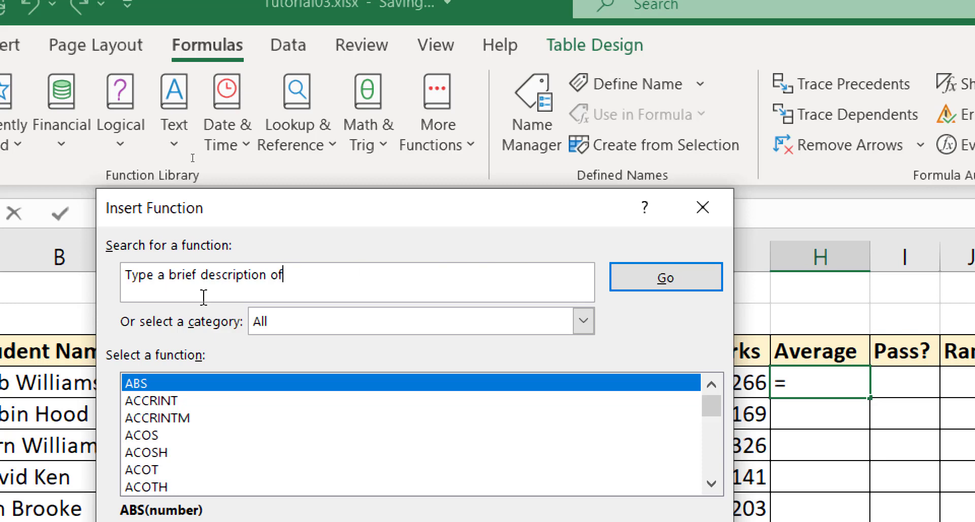
{"action": "type", "text": "a"}
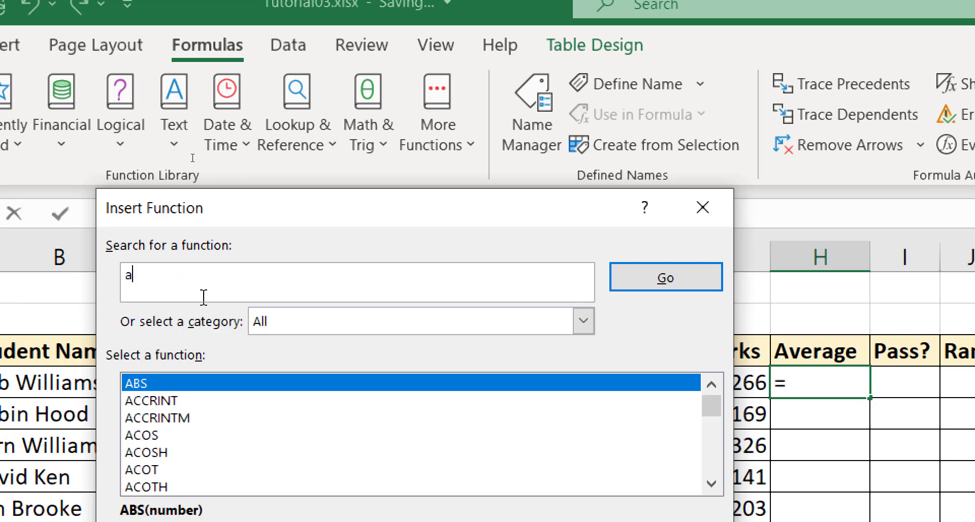
{"action": "type", "text": "ver"}
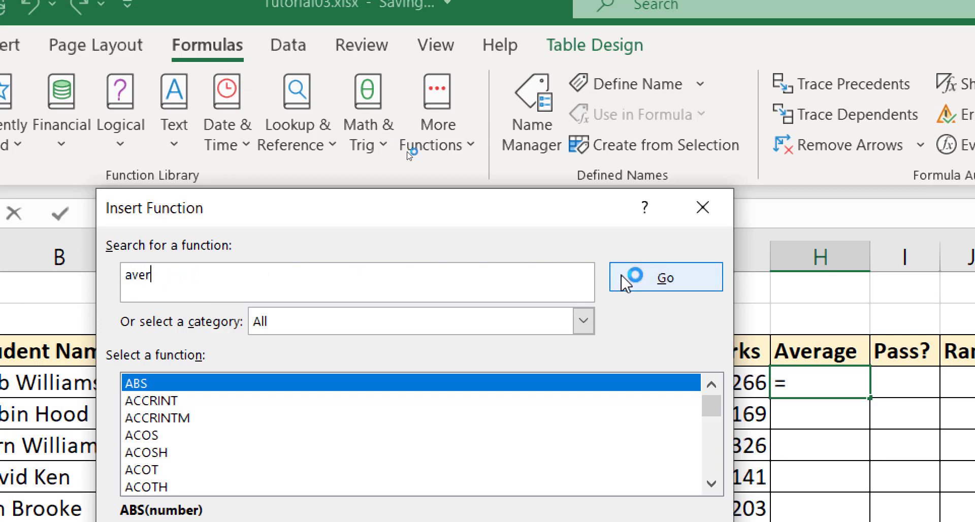
{"action": "left_click", "coordinate": [640, 286]}
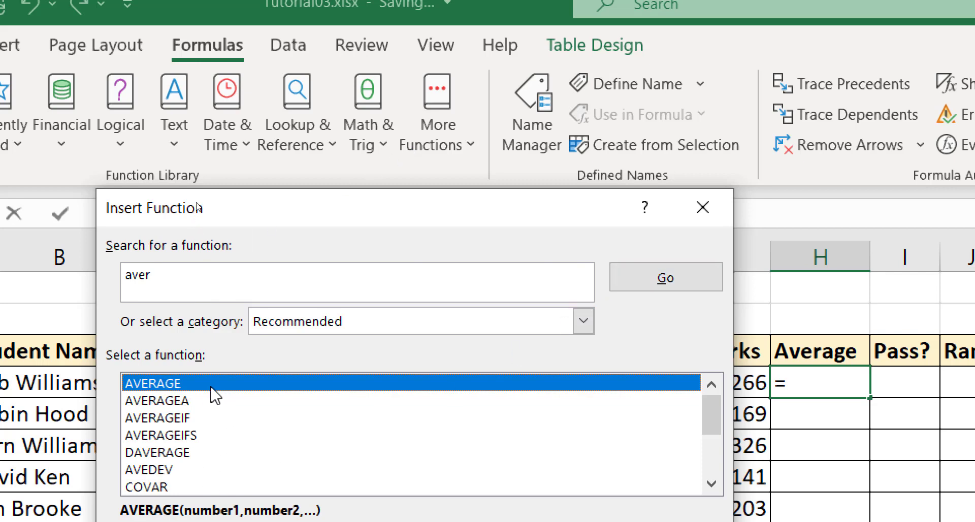
Open the arguments of the AVERAGE function, and cancel without inserting it
{"action": "left_click_drag", "start_coordinate": [387, 214], "coordinate": [454, 103]}
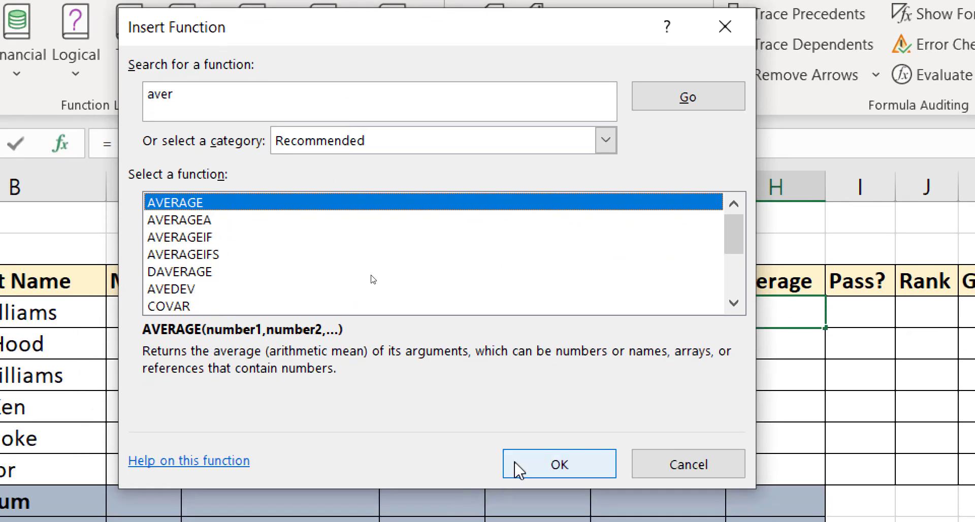
{"action": "double_click", "coordinate": [267, 204]}
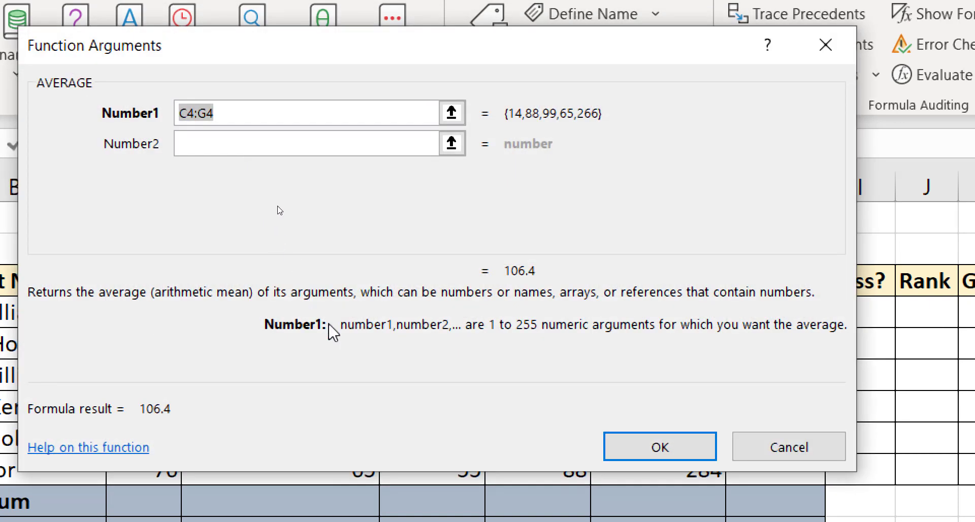
{"action": "left_click", "coordinate": [759, 439]}
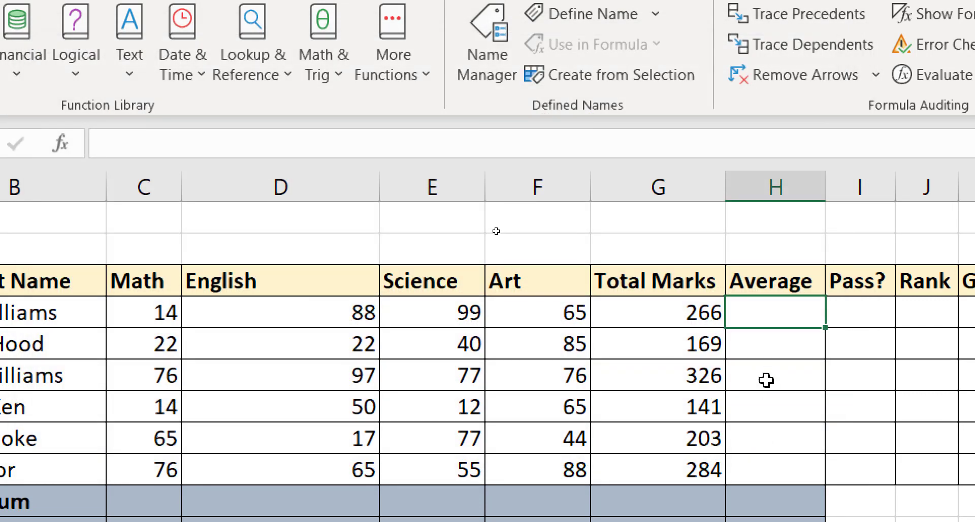
Reopen Insert Function for the first student's Average cell H4, choose the All category and search for "aver"
{"action": "left_click", "coordinate": [770, 352]}
{"action": "left_click", "coordinate": [787, 317]}
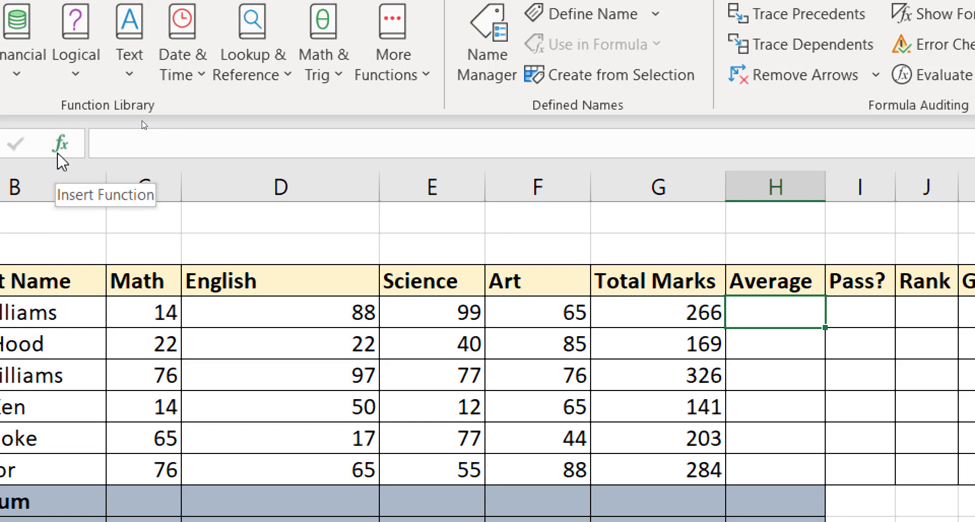
{"action": "left_click", "coordinate": [58, 154]}
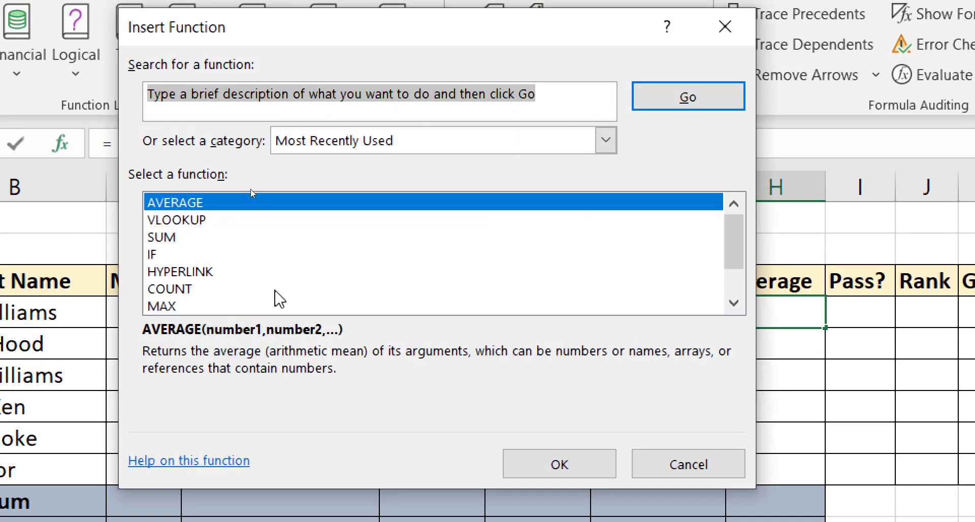
{"action": "left_click", "coordinate": [605, 142]}
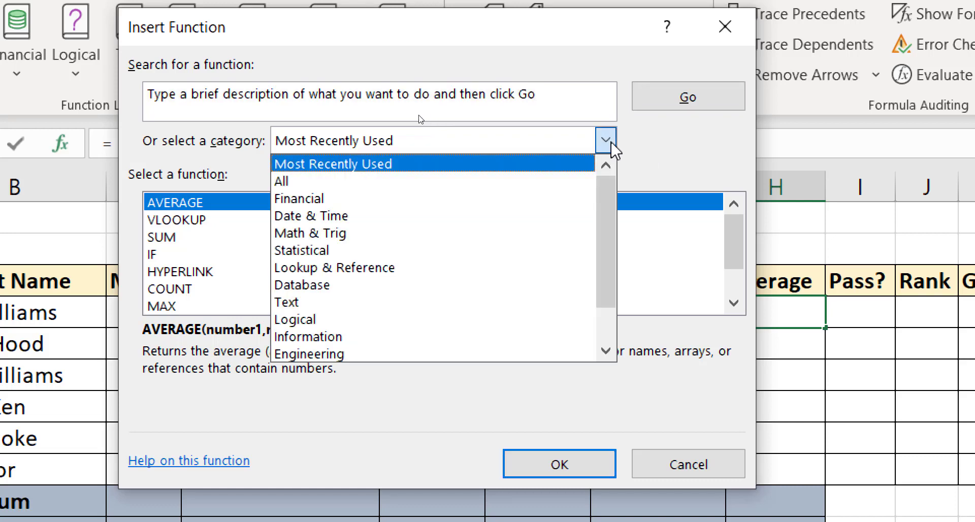
{"action": "left_click", "coordinate": [377, 183]}
{"action": "left_click", "coordinate": [531, 96]}
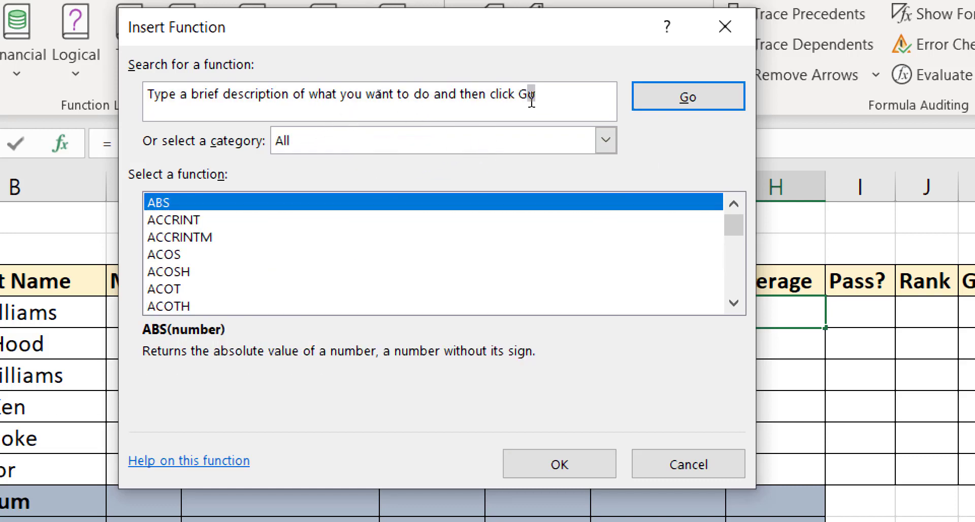
{"action": "left_click_drag", "start_coordinate": [532, 96], "coordinate": [96, 92]}
{"action": "type", "text": "aver"}
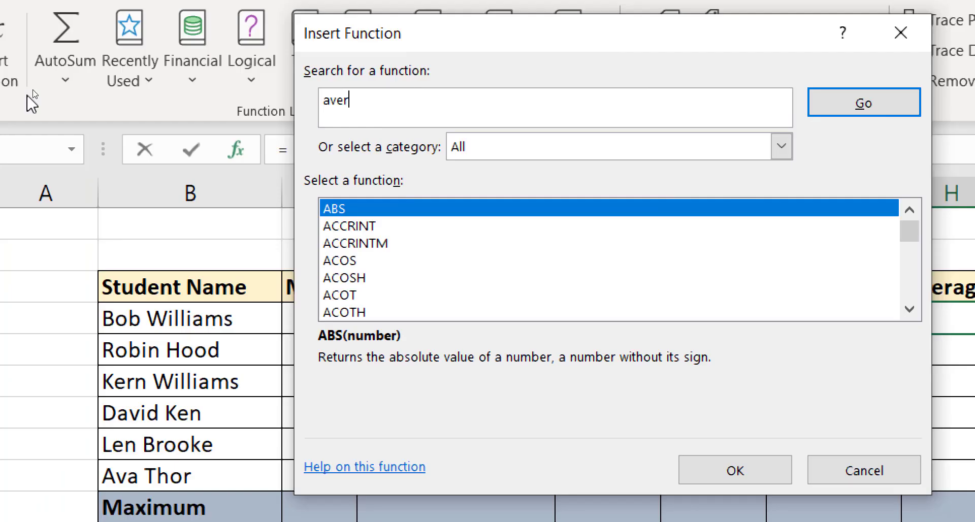
{"action": "left_click", "coordinate": [844, 109]}
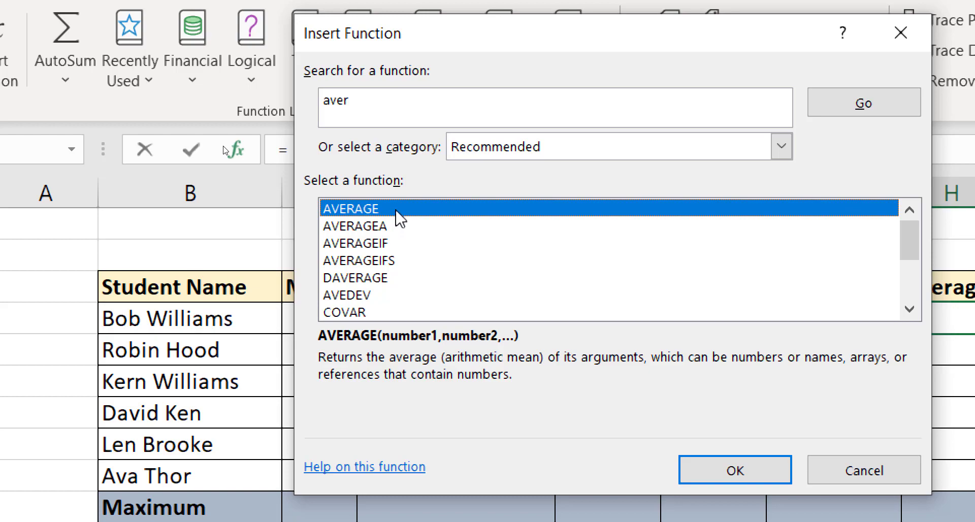
Insert the AVERAGE function in H4, replacing the suggested Number1 range with the first student's four subject marks, C4:F4
{"action": "left_click", "coordinate": [721, 468]}
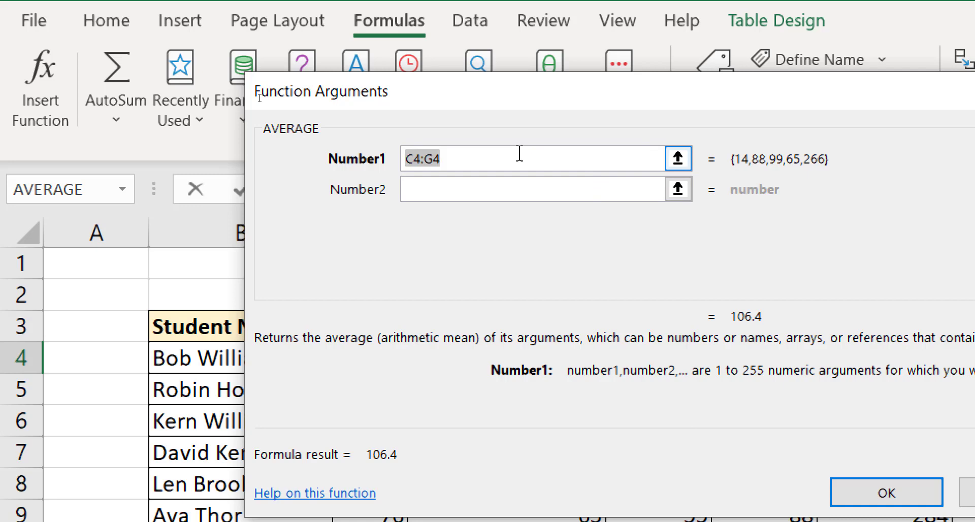
{"action": "key", "text": "BackSpace"}
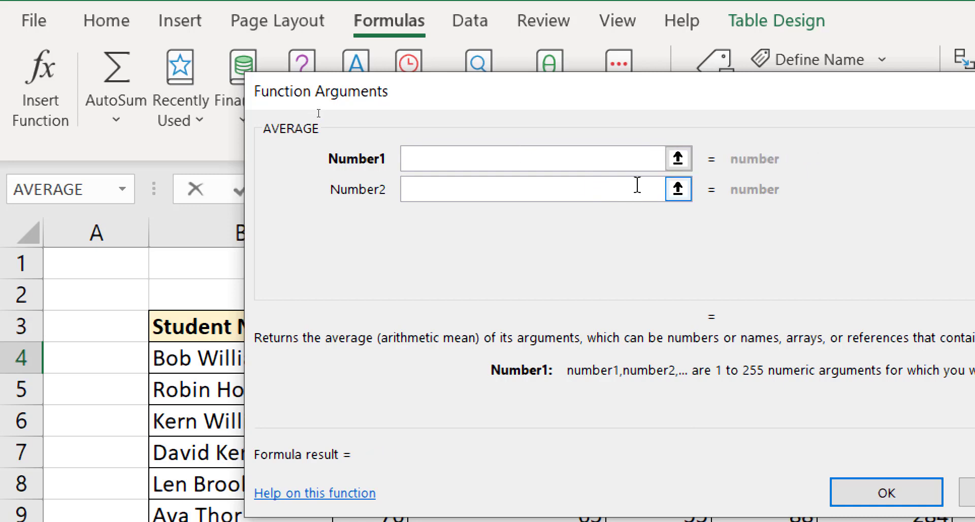
{"action": "left_click_drag", "start_coordinate": [709, 82], "coordinate": [676, 130]}
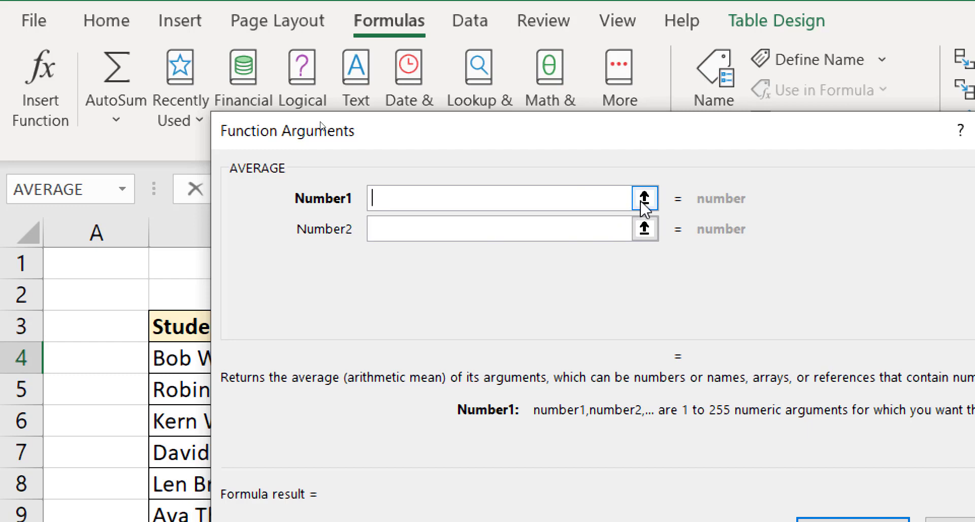
{"action": "left_click", "coordinate": [644, 203]}
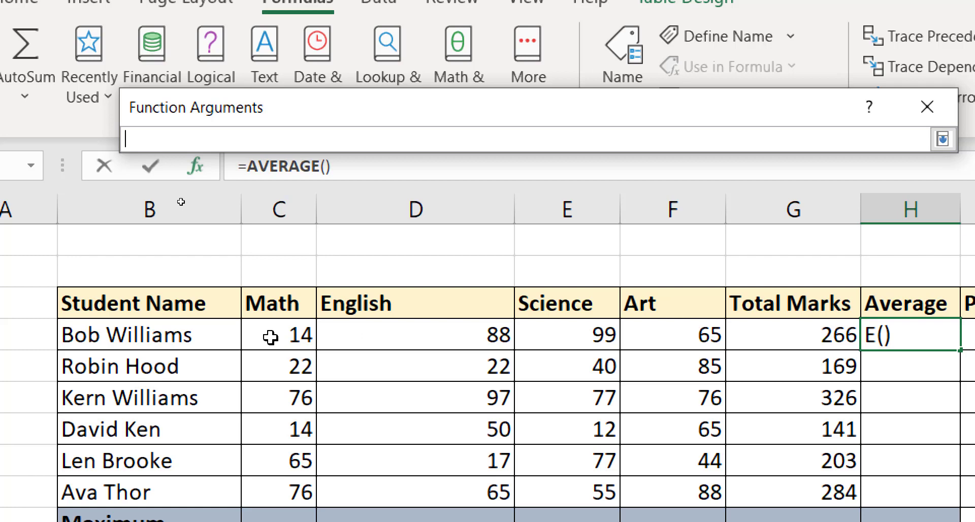
{"action": "left_click_drag", "start_coordinate": [270, 336], "coordinate": [668, 336]}
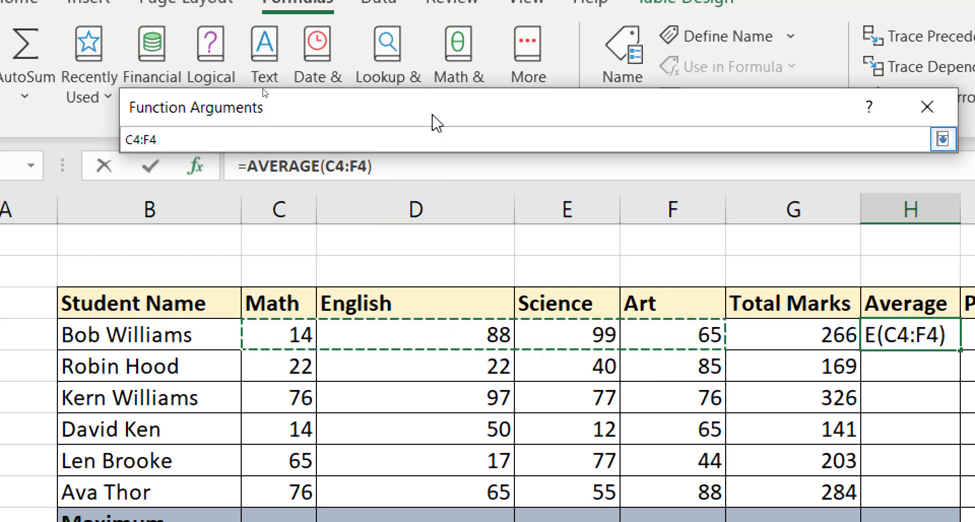
{"action": "left_click", "coordinate": [198, 137]}
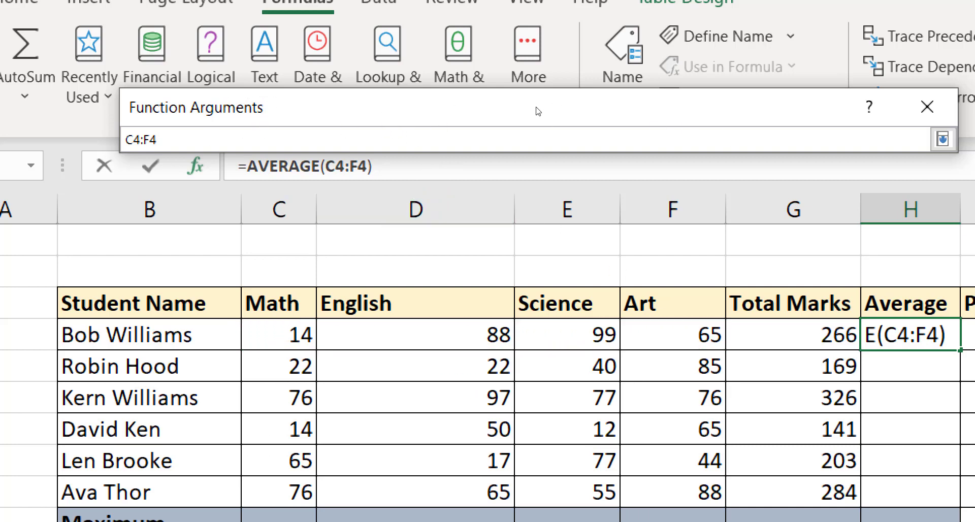
{"action": "left_click", "coordinate": [945, 140]}
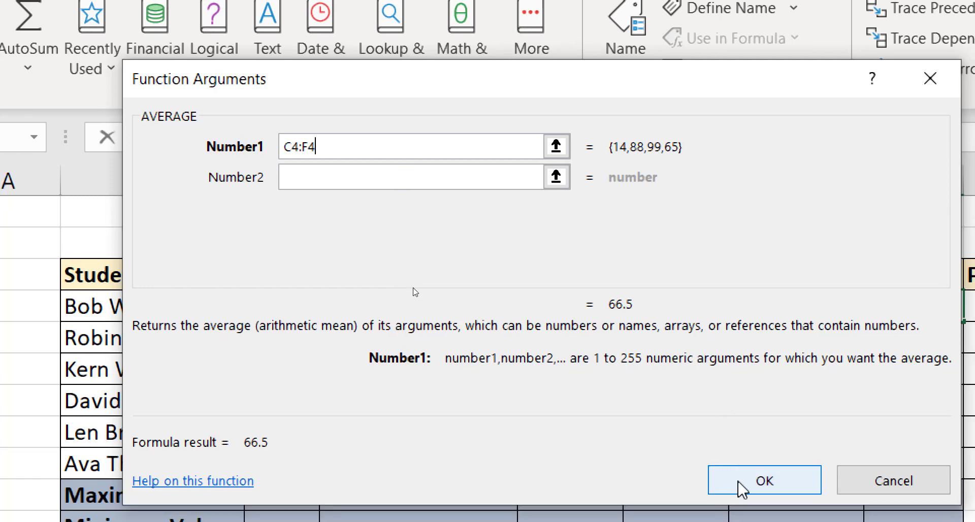
{"action": "left_click", "coordinate": [741, 487]}
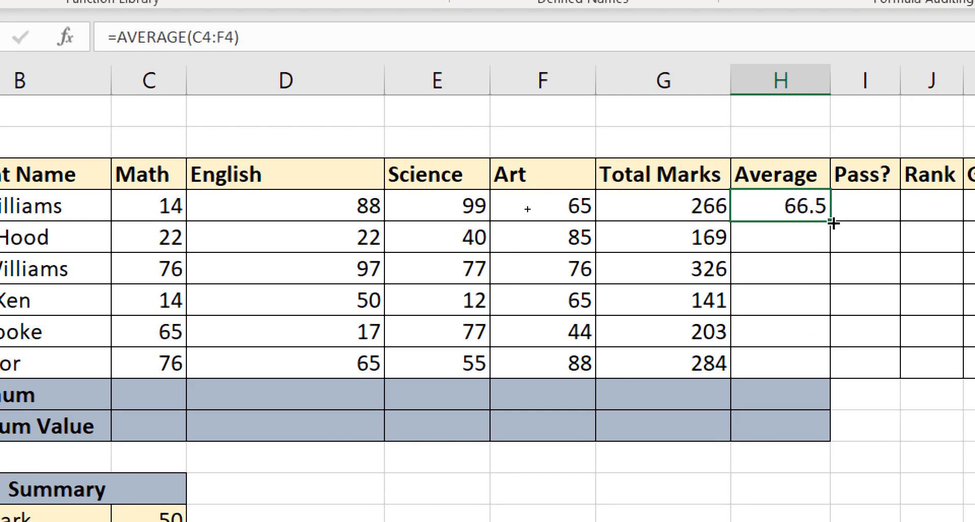
Fill the AVERAGE formula from H4 down to H9 for all students and check the copied formulas
{"action": "left_click_drag", "start_coordinate": [830, 222], "coordinate": [833, 370]}
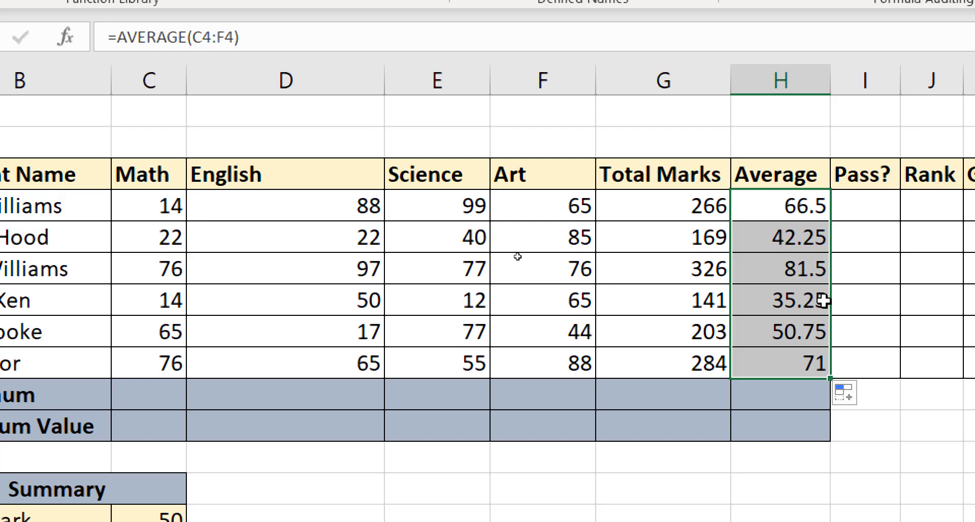
{"action": "left_click", "coordinate": [770, 367]}
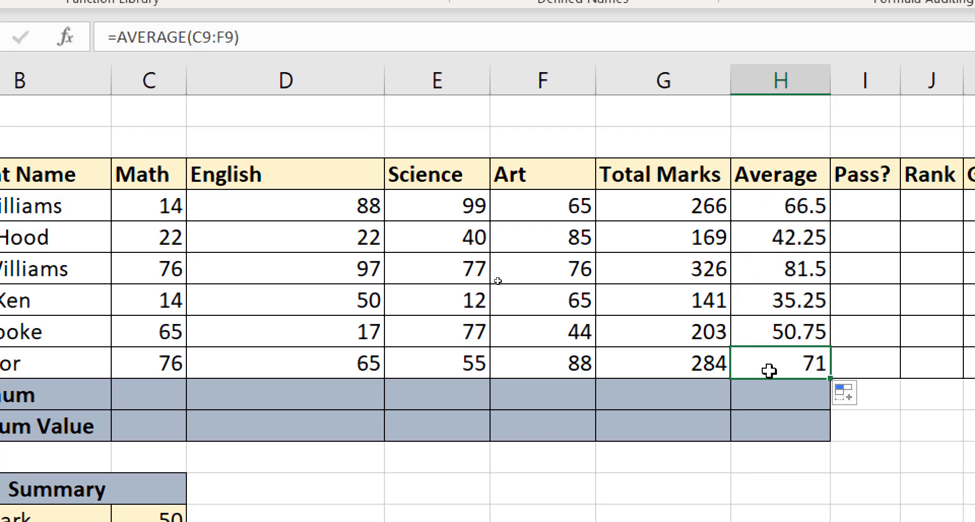
{"action": "left_click", "coordinate": [811, 203]}
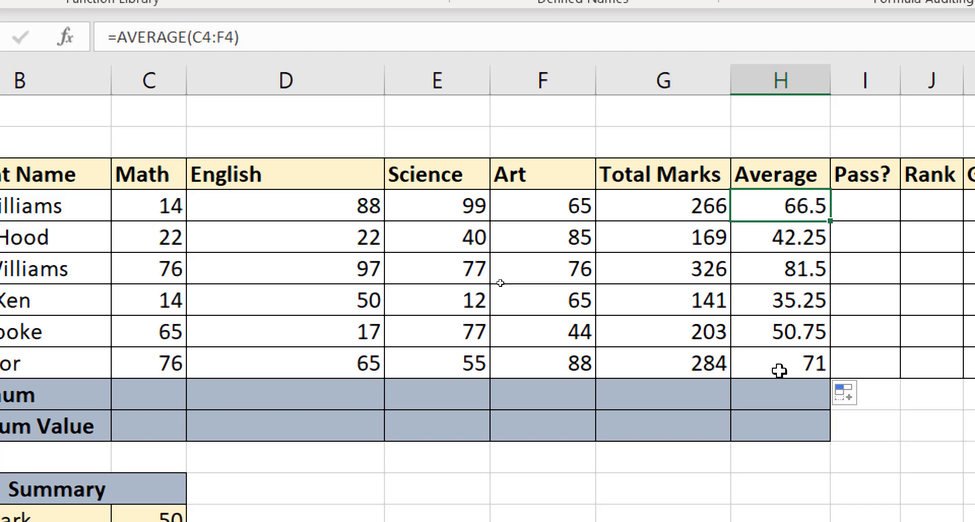
{"action": "left_click", "coordinate": [801, 234]}
{"action": "left_click", "coordinate": [800, 202]}
Apply the Number format to the students' Average cells H4:H9
{"action": "left_click_drag", "start_coordinate": [796, 196], "coordinate": [779, 356]}
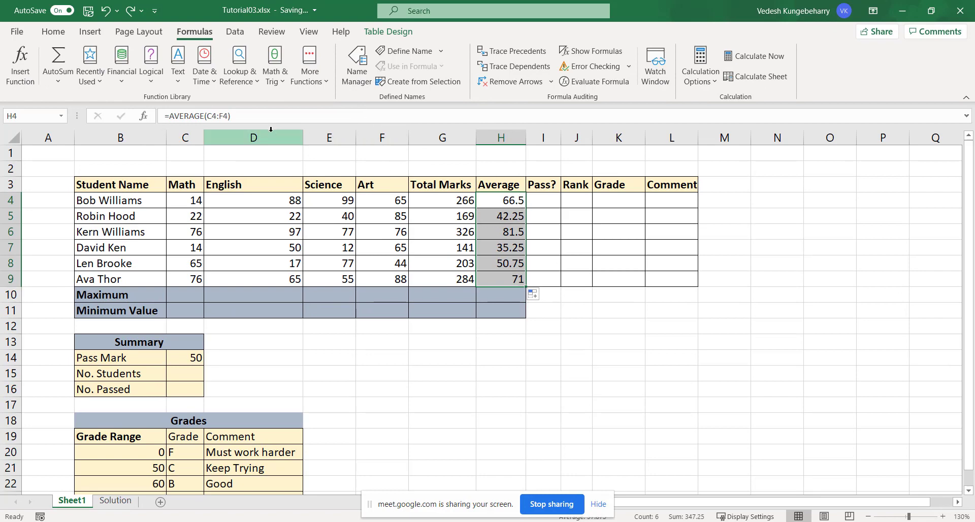
{"action": "left_click", "coordinate": [55, 33]}
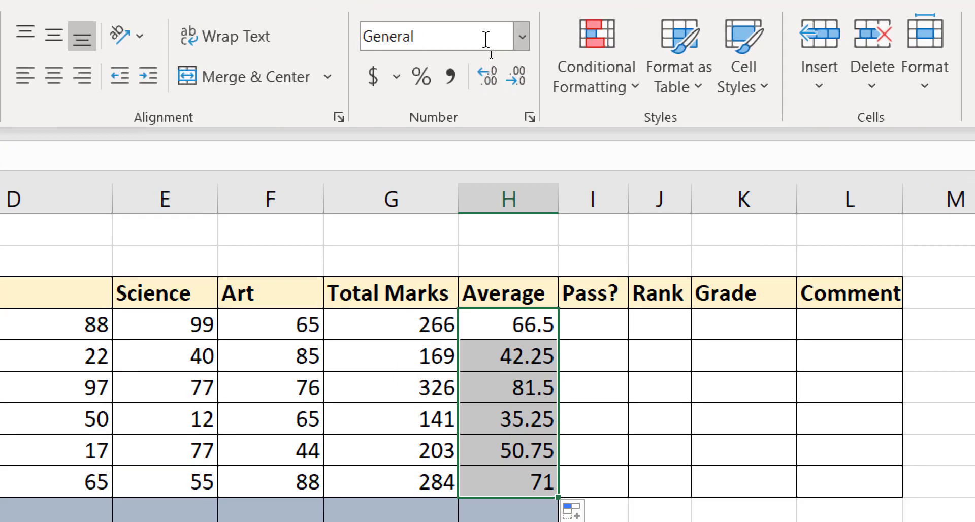
{"action": "left_click", "coordinate": [484, 59]}
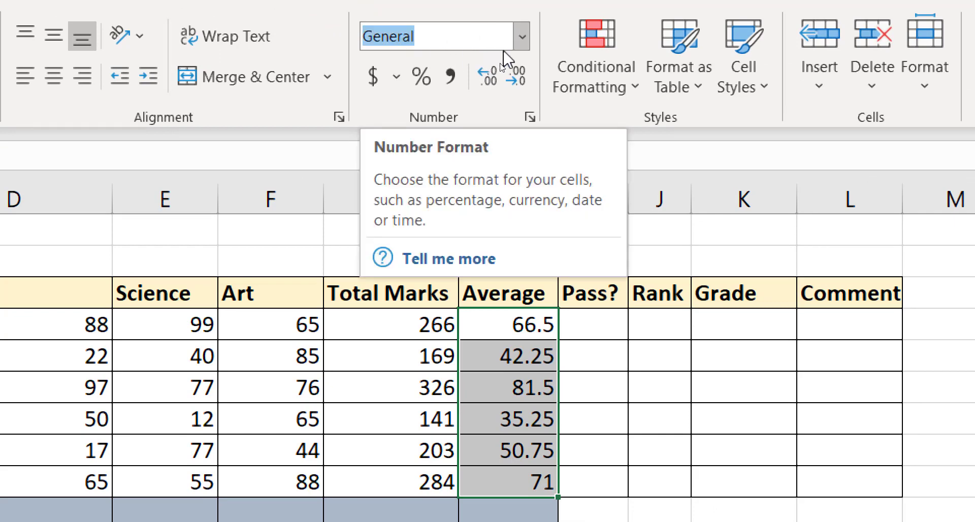
{"action": "left_click", "coordinate": [522, 36]}
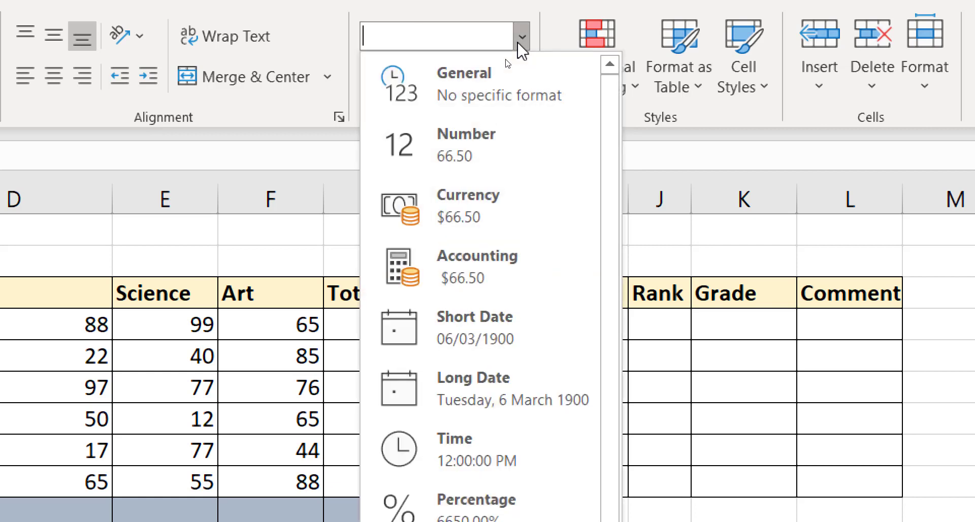
{"action": "left_click", "coordinate": [505, 146]}
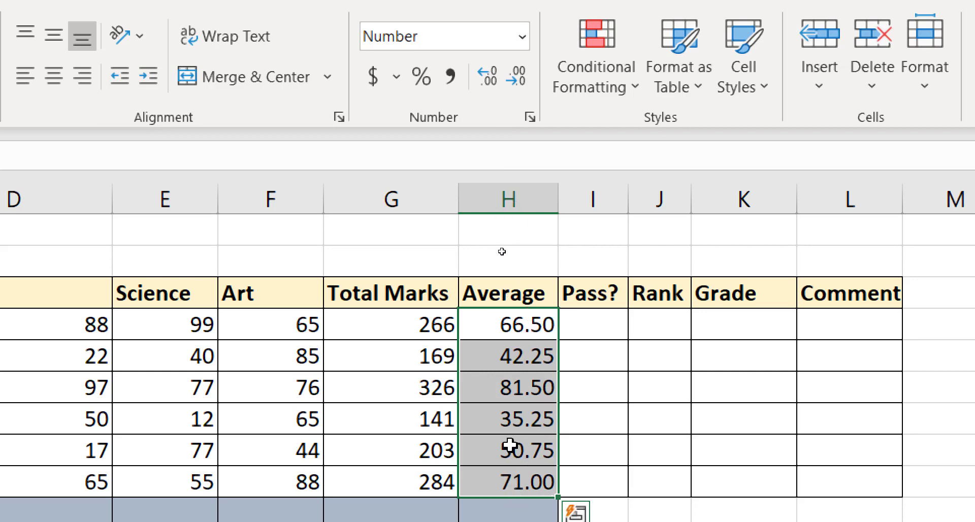
Try different decimal places on the averages in H4:H9, raising them to five and reducing them to one
{"action": "left_click", "coordinate": [496, 78]}
{"action": "left_click", "coordinate": [496, 77]}
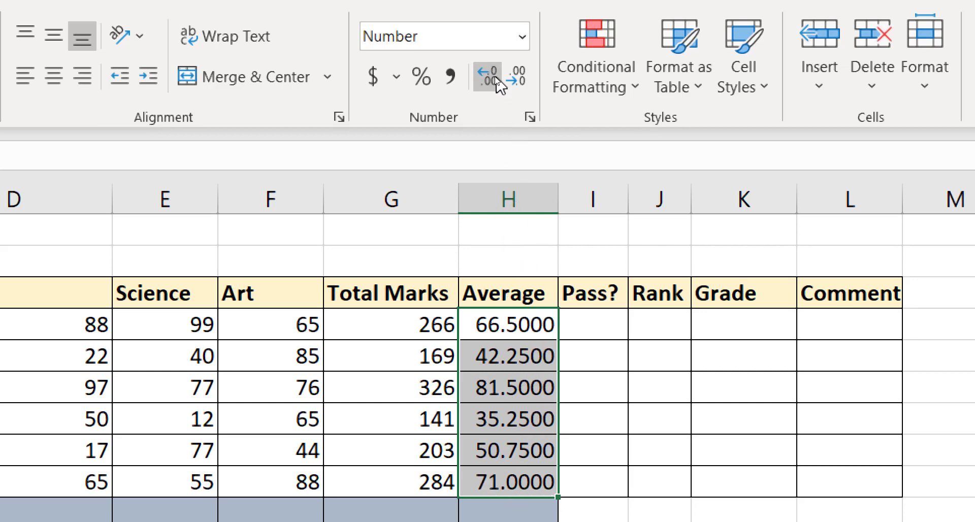
{"action": "left_click", "coordinate": [496, 78]}
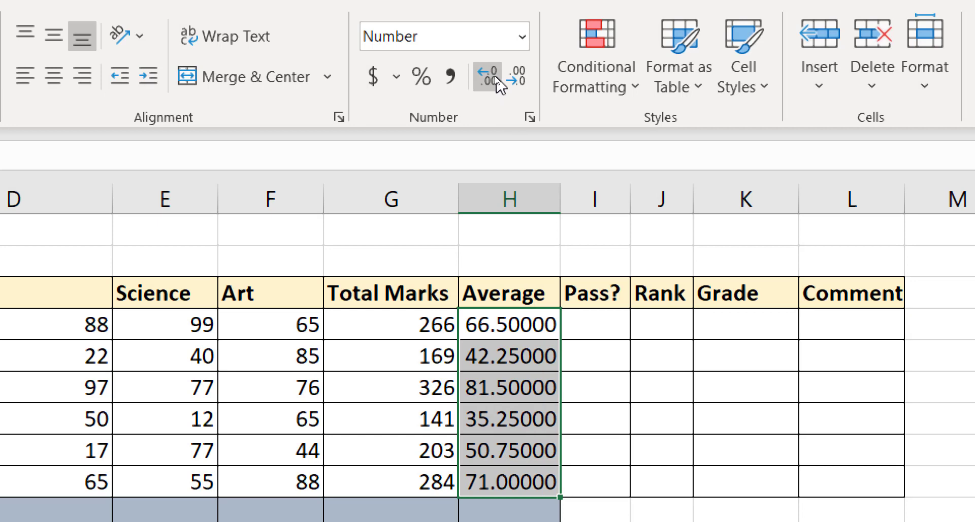
{"action": "left_click", "coordinate": [516, 80]}
{"action": "left_click", "coordinate": [517, 80]}
{"action": "left_click", "coordinate": [517, 80]}
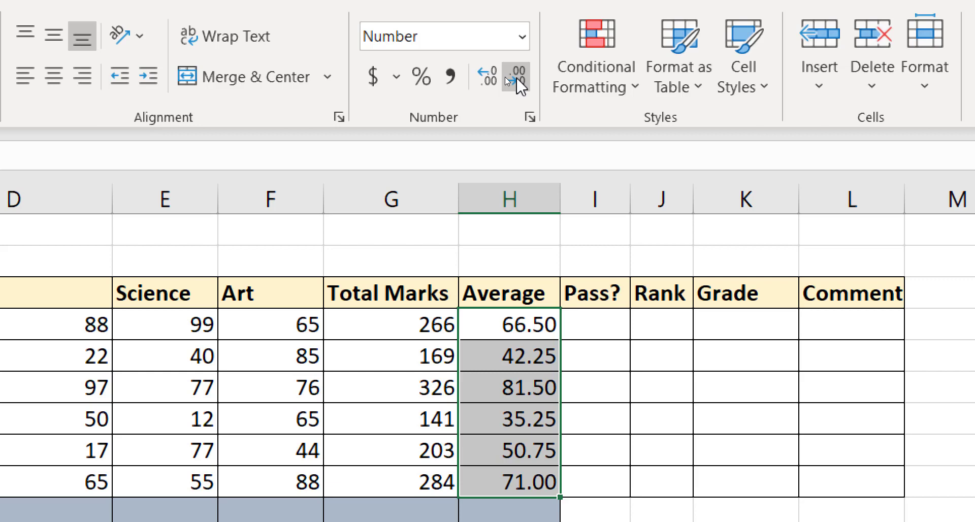
{"action": "left_click", "coordinate": [516, 78]}
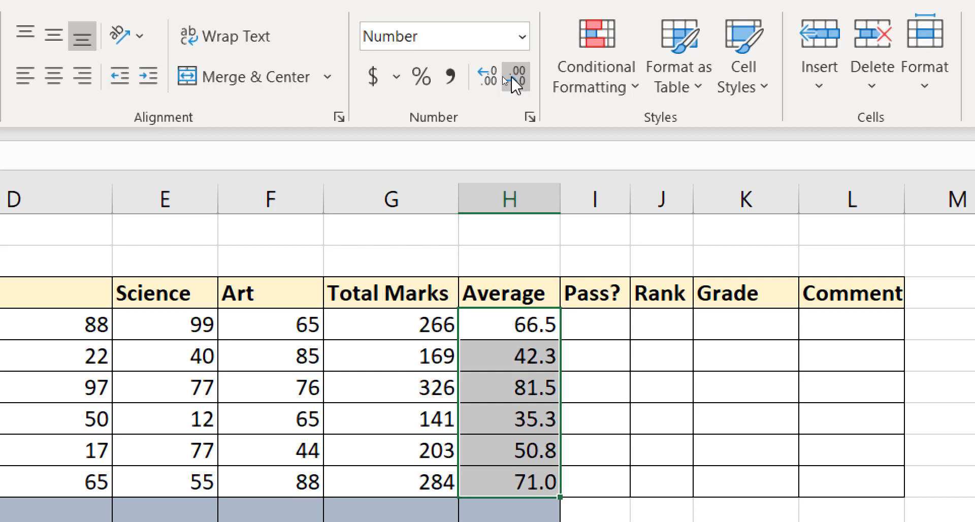
{"action": "left_click", "coordinate": [488, 77]}
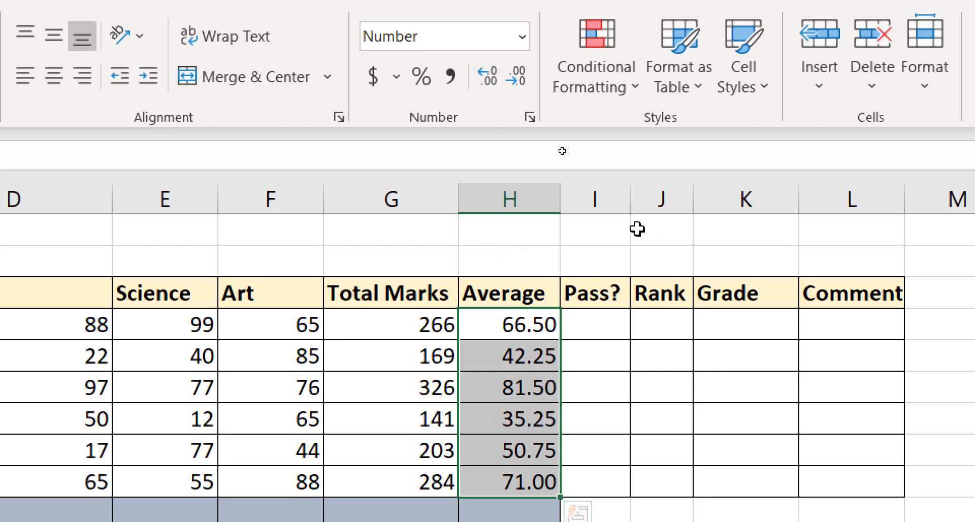
{"action": "left_click", "coordinate": [509, 79]}
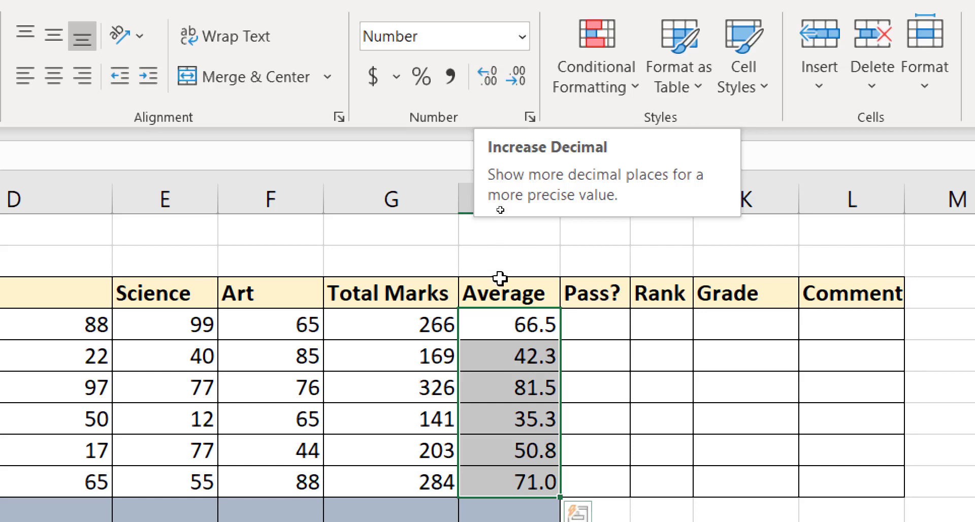
Reapply the Number format to the averages in H4:H9 and reduce them to one decimal place
{"action": "left_click_drag", "start_coordinate": [505, 325], "coordinate": [525, 487]}
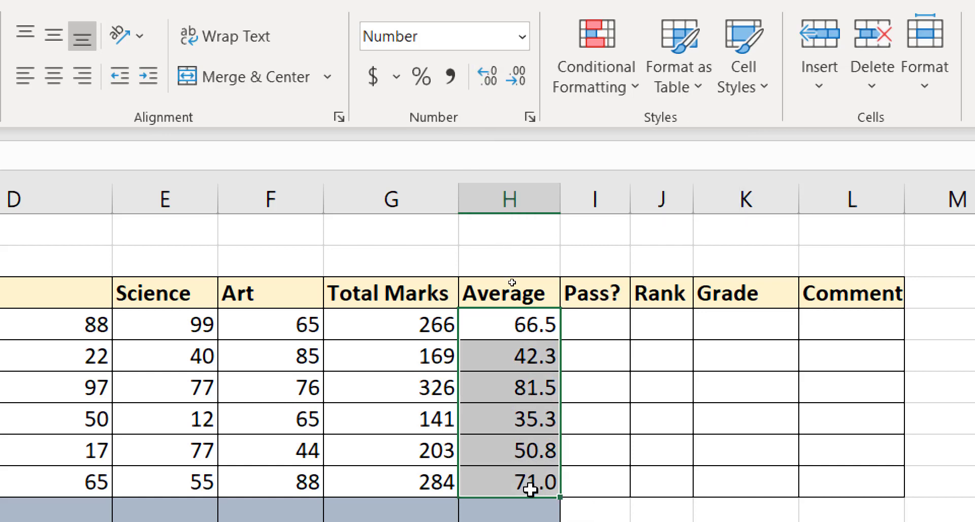
{"action": "left_click", "coordinate": [521, 40]}
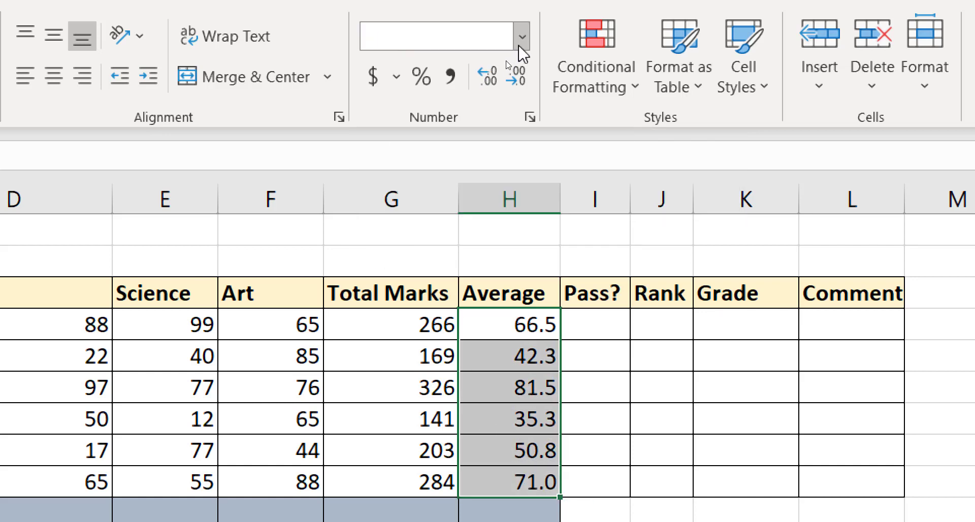
{"action": "left_click", "coordinate": [516, 149]}
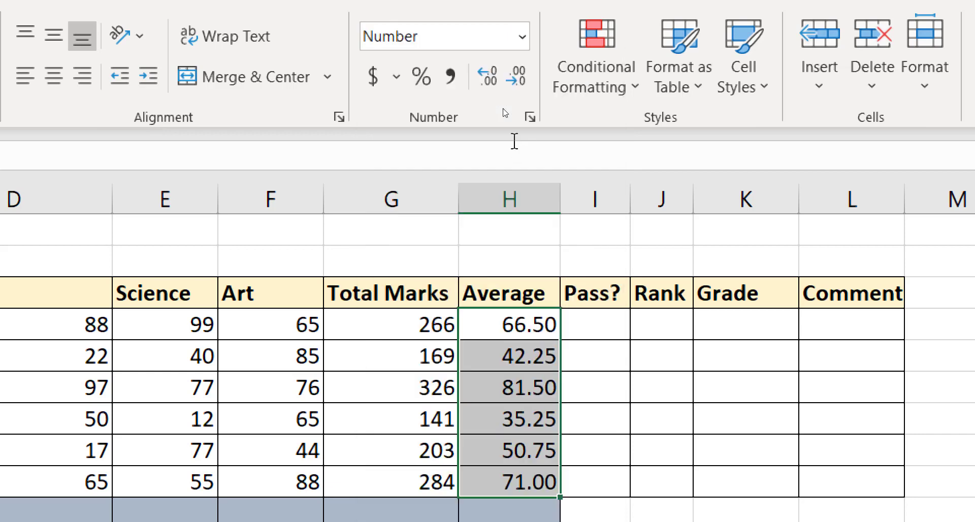
{"action": "left_click", "coordinate": [515, 77]}
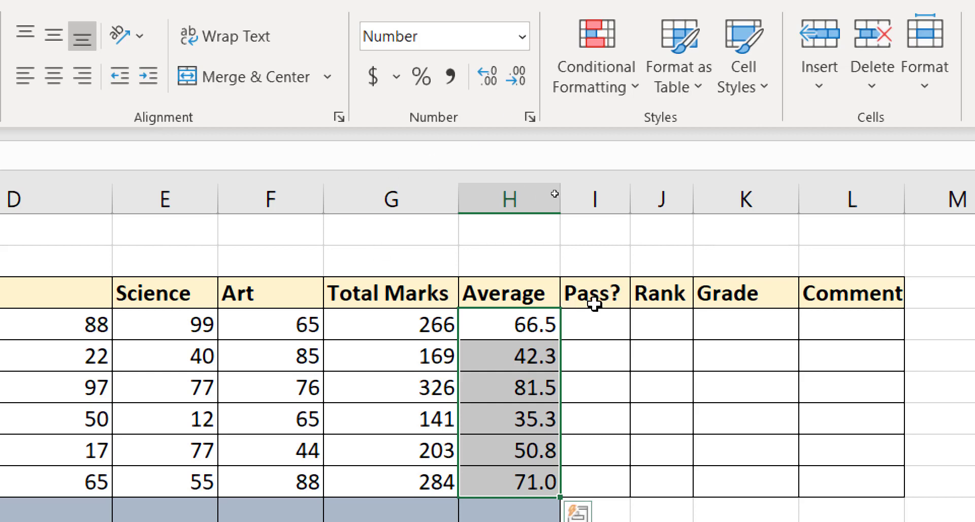
Start an IF formula in the first student's Pass? cell I4 with the logical test H4<50
{"action": "left_click", "coordinate": [599, 334]}
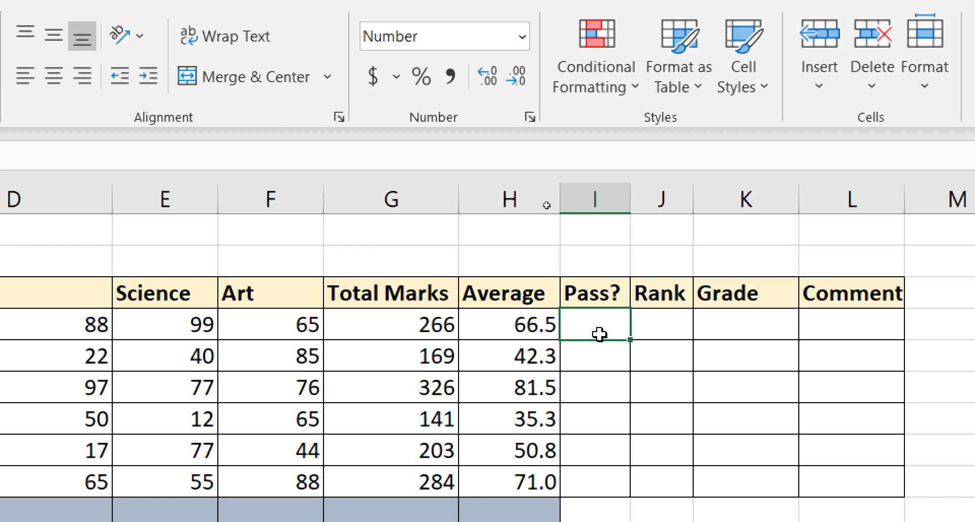
{"action": "type", "text": "="}
{"action": "type", "text": "IF"}
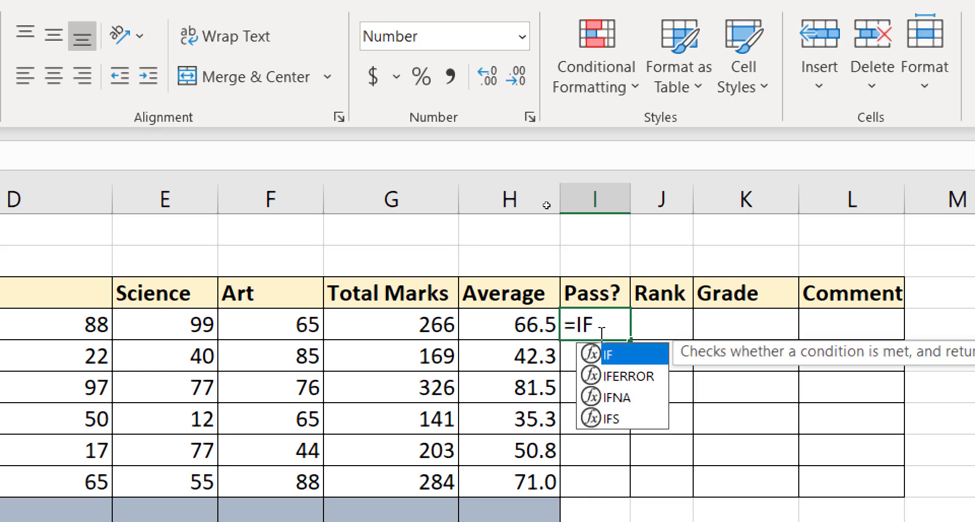
{"action": "type", "text": "("}
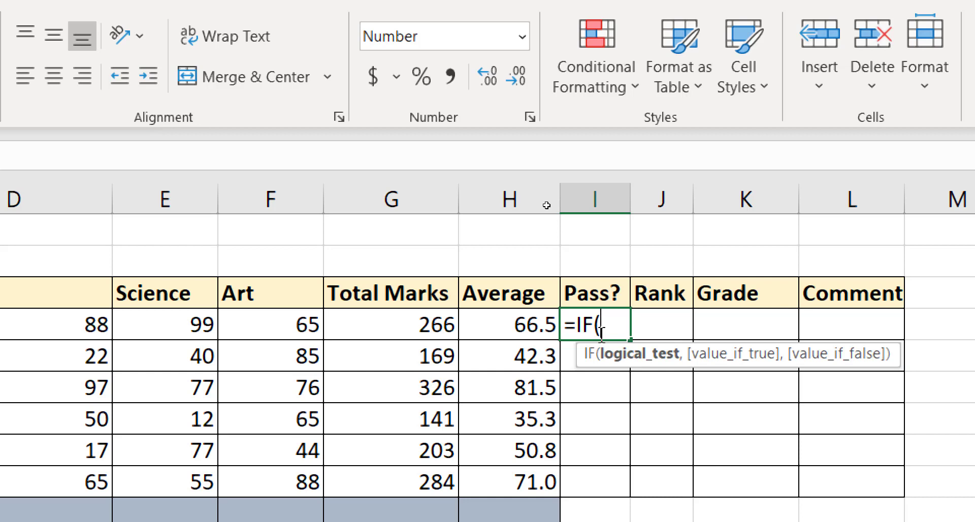
{"action": "left_click", "coordinate": [534, 324]}
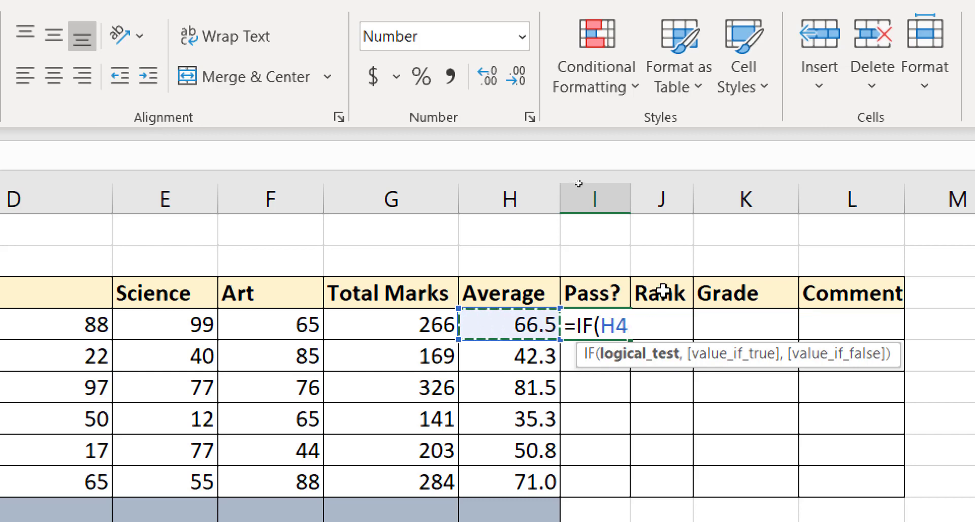
{"action": "type", "text": "<"}
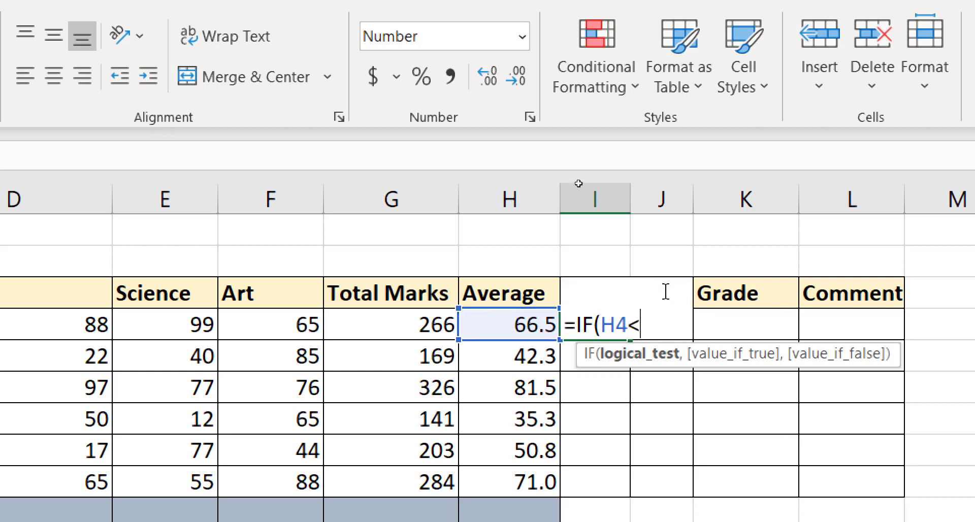
{"action": "type", "text": "50,"}
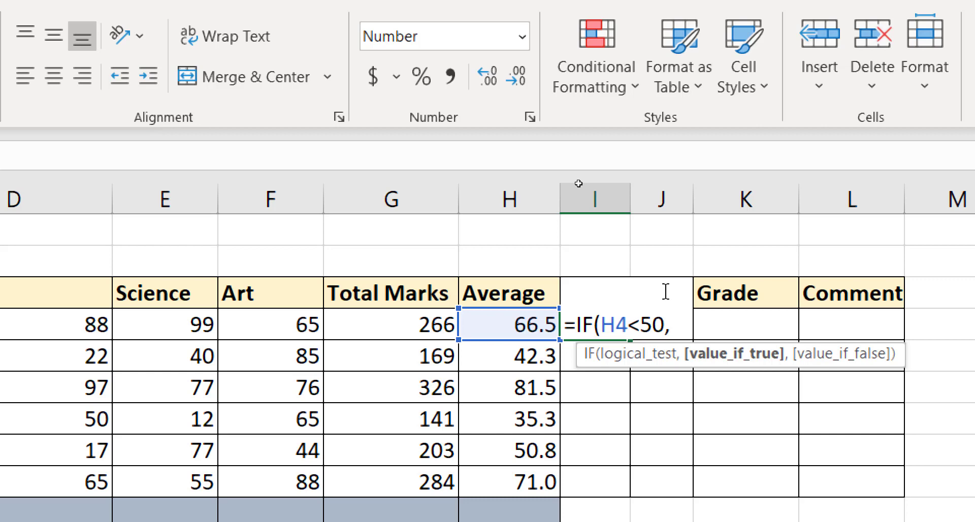
Enter "Fail" as the value-if-true argument of the IF formula in the first student's Pass? cell I4
{"action": "type", "text": "\"\""}
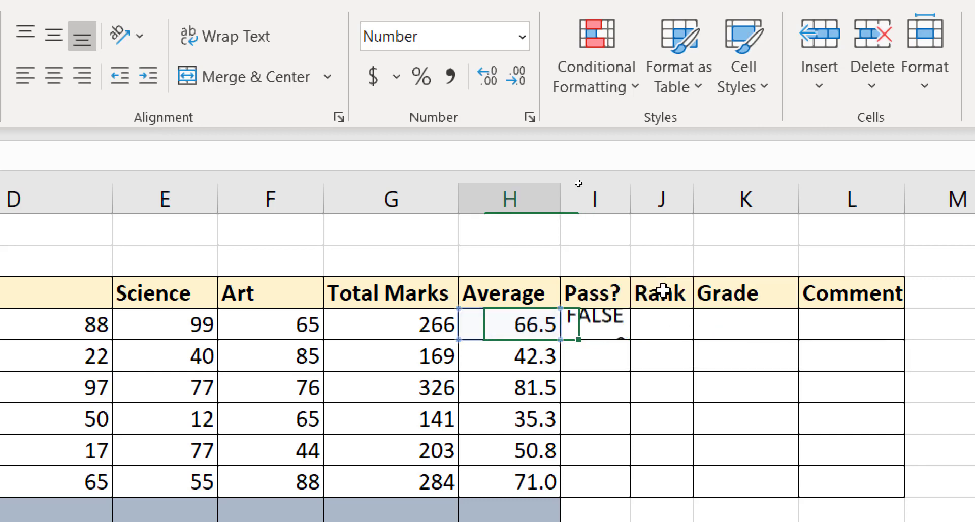
{"action": "key", "text": "Right"}
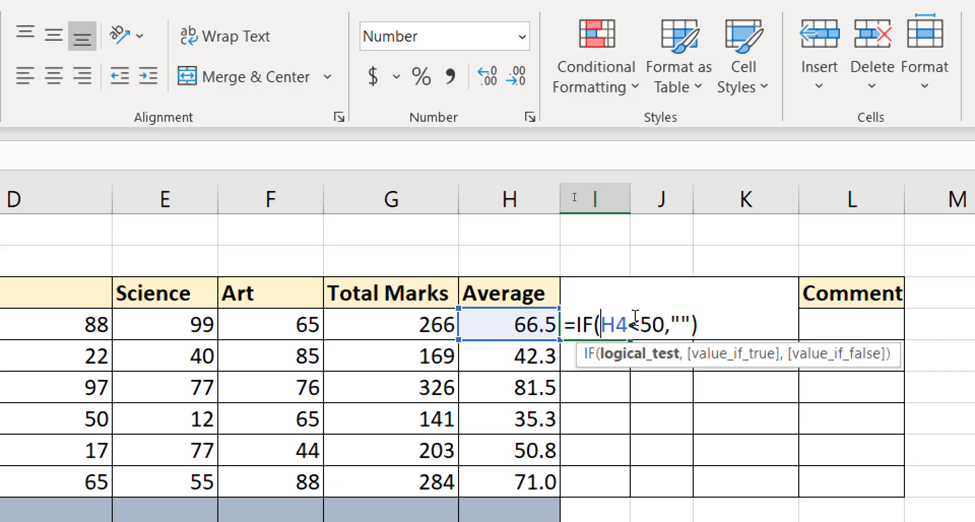
{"action": "left_click", "coordinate": [681, 324]}
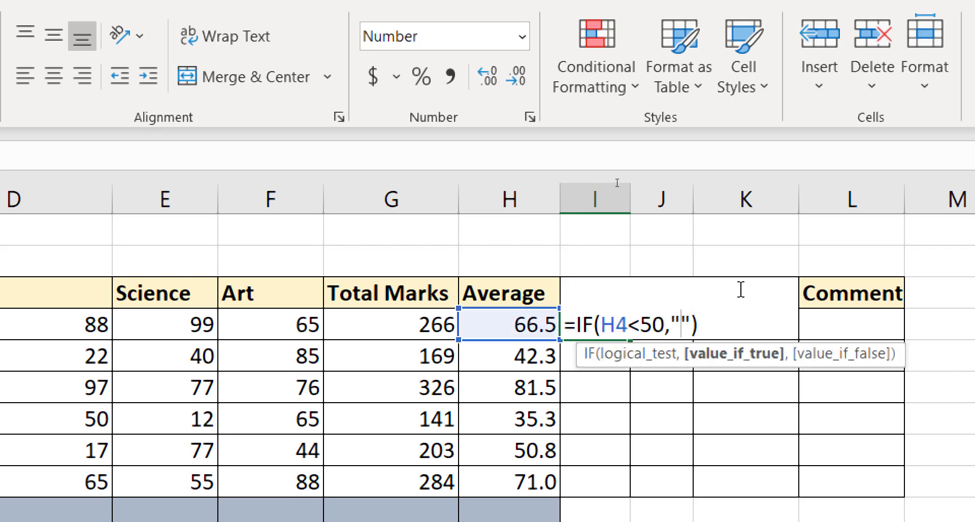
{"action": "type", "text": "you"}
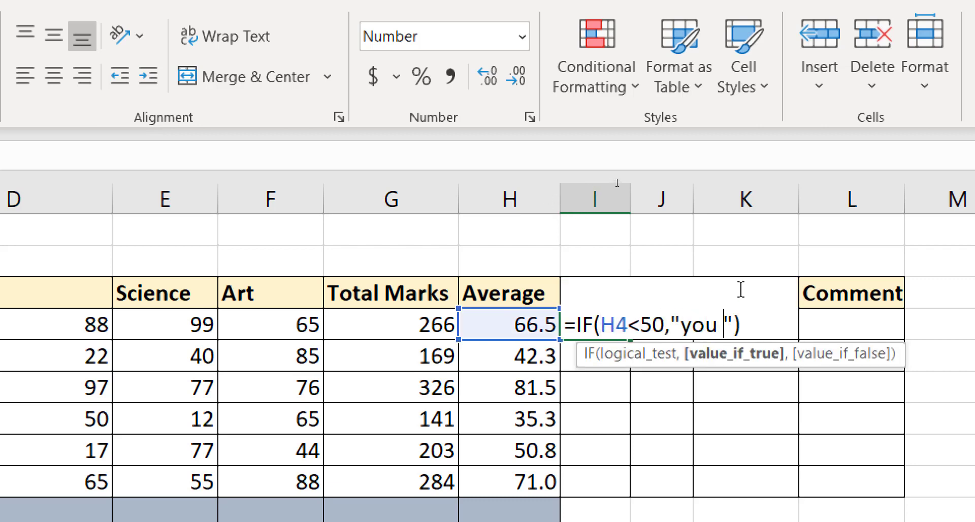
{"action": "key", "text": "BackSpace"}
{"action": "key", "text": "BackSpace"}
{"action": "key", "text": "BackSpace"}
{"action": "key", "text": "BackSpace"}
{"action": "type", "text": "Fail"}
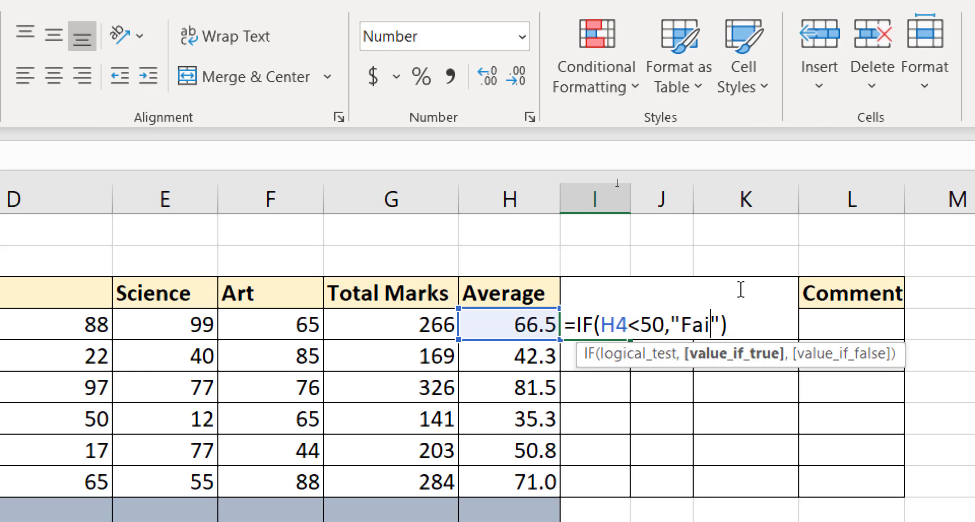
{"action": "left_click", "coordinate": [727, 323]}
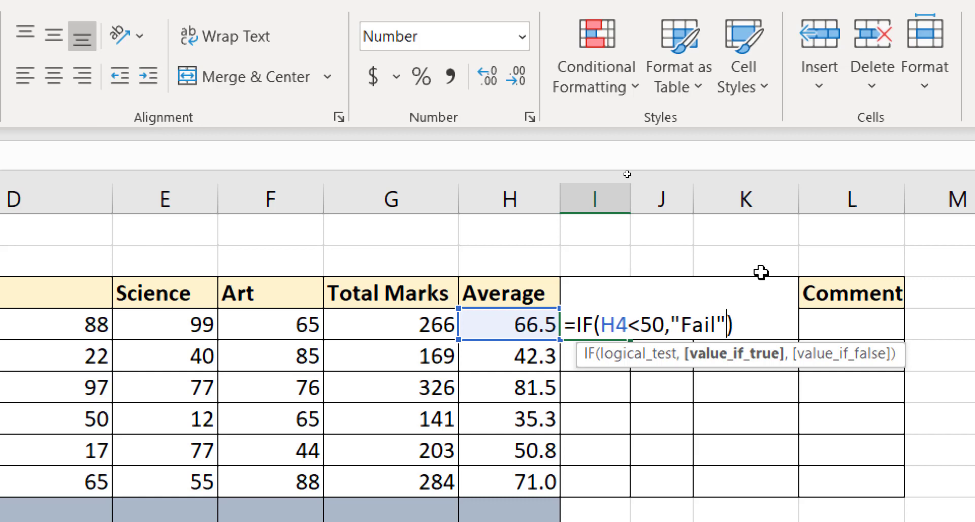
Add "Pass" as the value-if-false argument and complete the IF formula in I4
{"action": "type", "text": ","}
{"action": "type", "text": "\"P"}
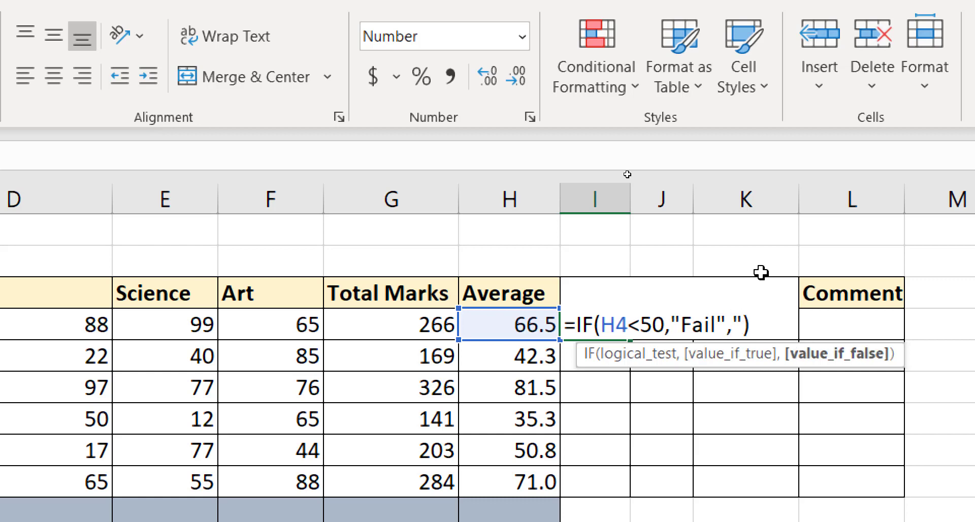
{"action": "type", "text": "ass\""}
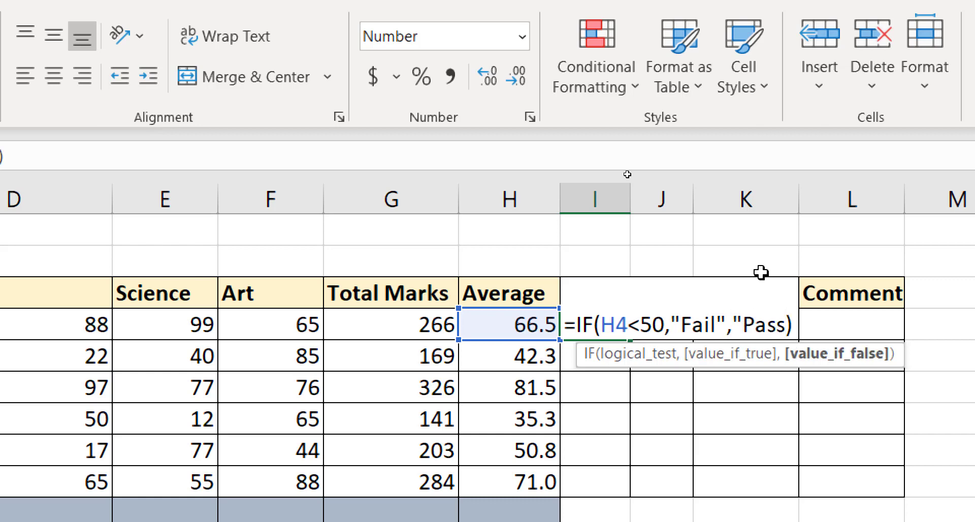
{"action": "key", "text": "Right"}
{"action": "key", "text": "Return"}
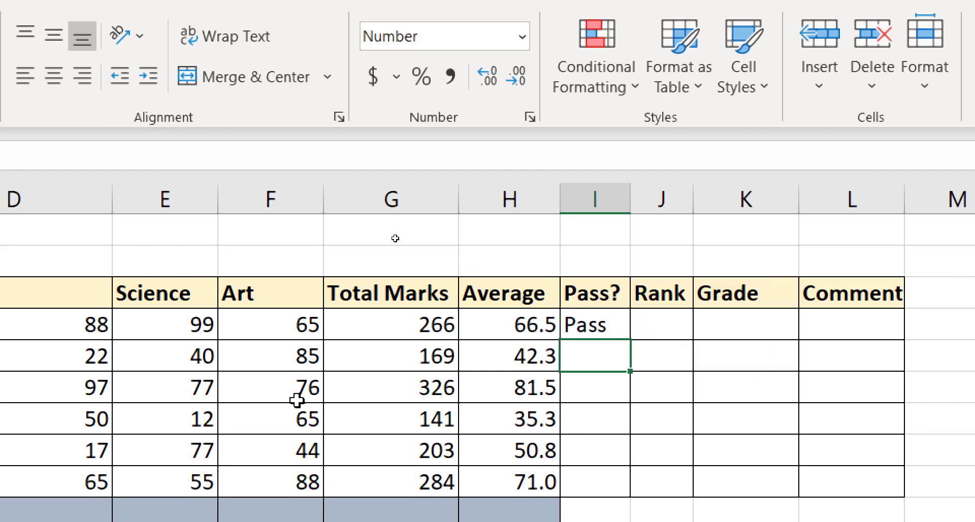
Test the Pass? formula by setting the first student's Science mark in E4 to 0 and restoring it to 99
{"action": "left_click", "coordinate": [186, 330]}
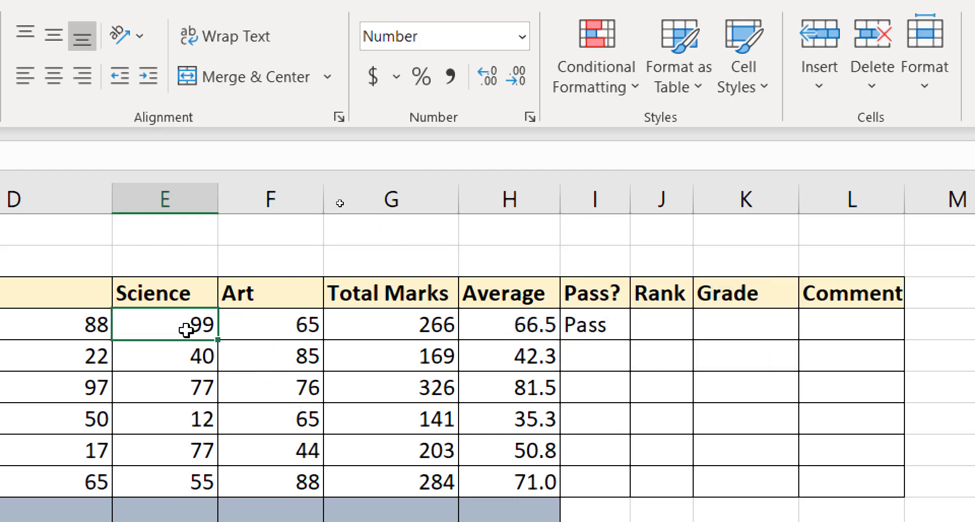
{"action": "type", "text": "0"}
{"action": "key", "text": "Return"}
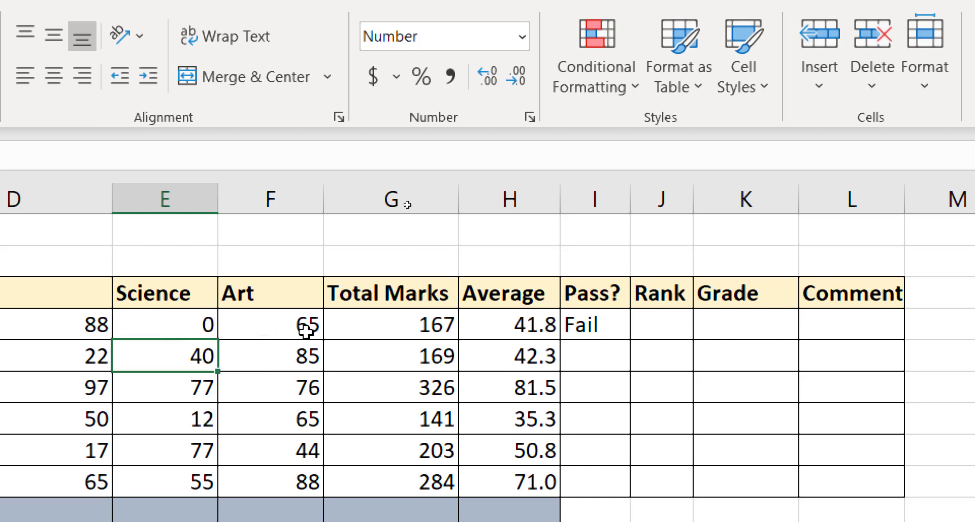
{"action": "left_click", "coordinate": [600, 325]}
{"action": "left_click", "coordinate": [178, 322]}
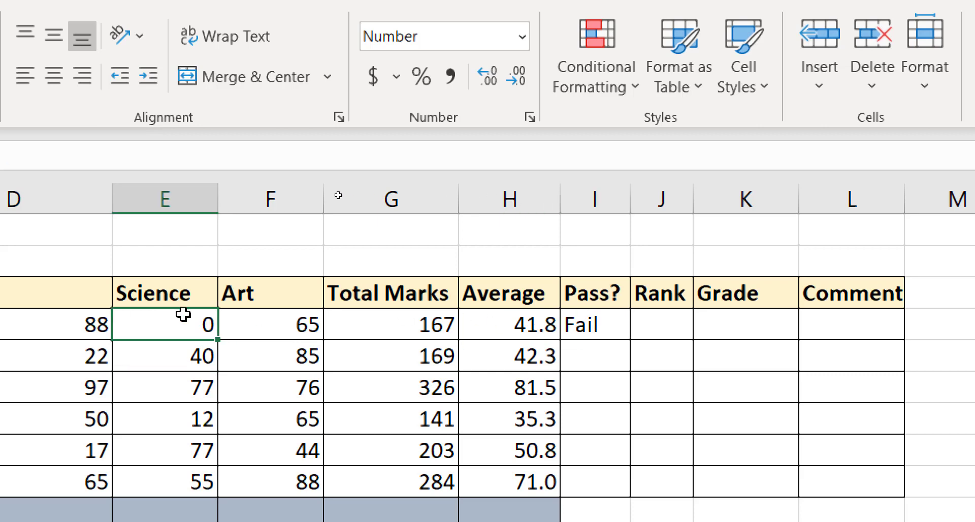
{"action": "type", "text": "99"}
{"action": "left_click", "coordinate": [600, 321]}
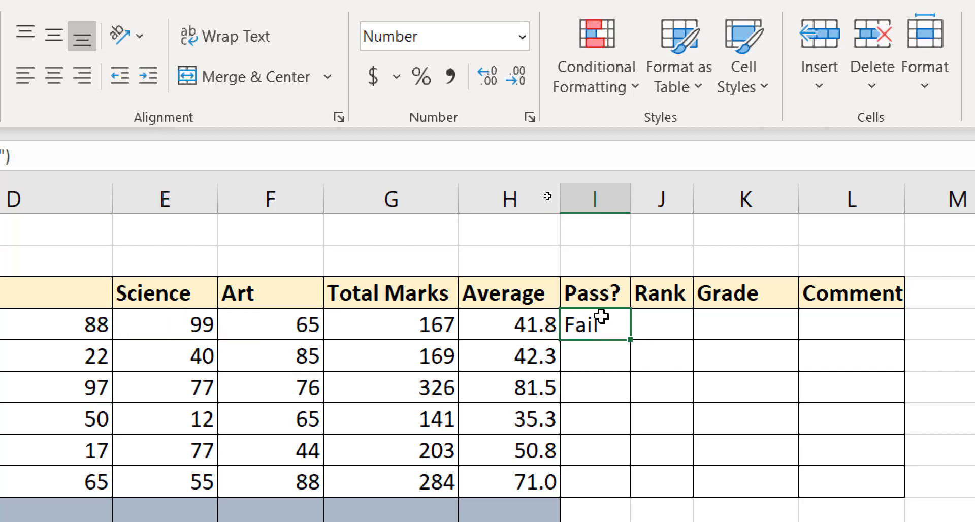
Review the IF formula in I4 and copy it down the Pass? column to I9
{"action": "double_click", "coordinate": [600, 325]}
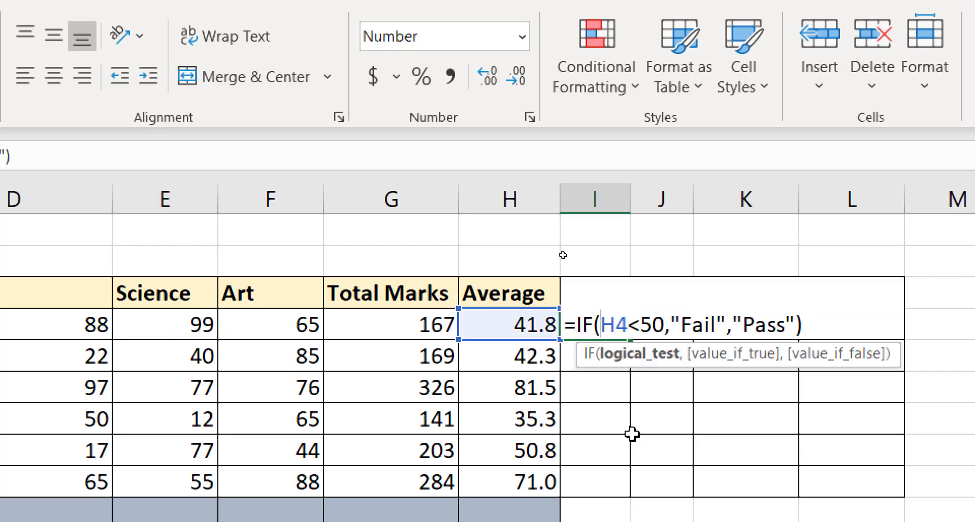
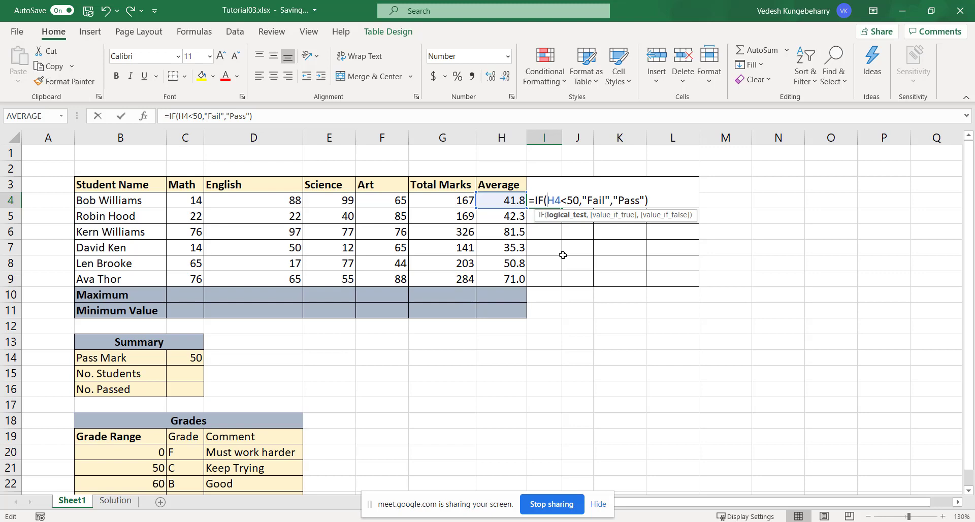
{"action": "key", "text": "Return"}
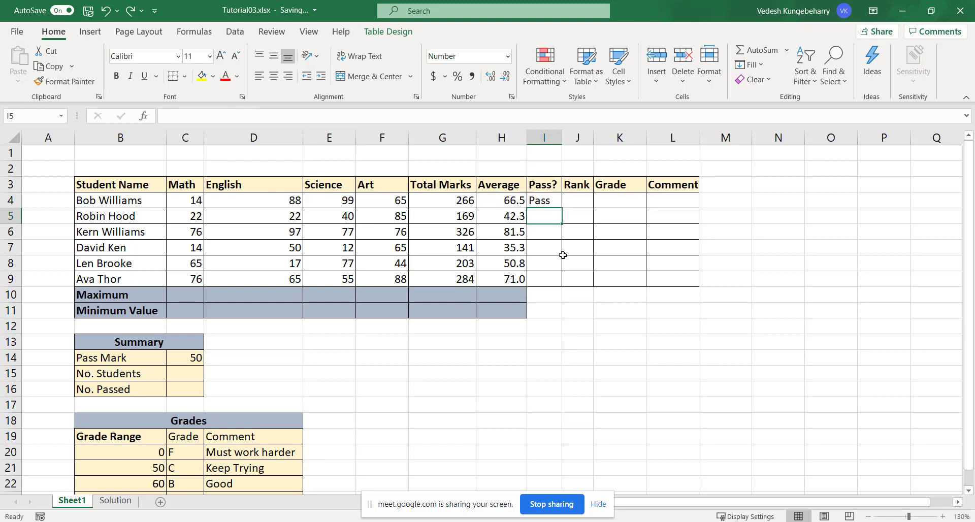
{"action": "left_click", "coordinate": [552, 202]}
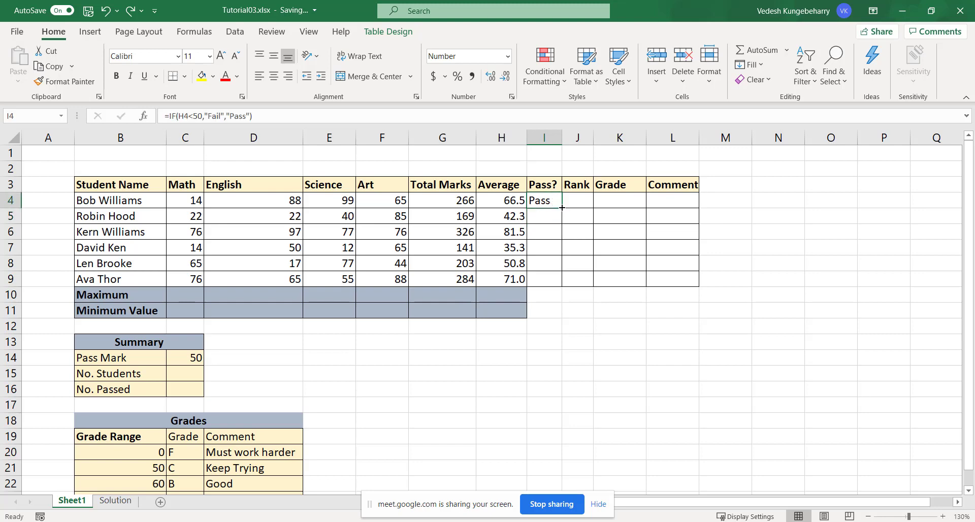
{"action": "left_click_drag", "start_coordinate": [562, 207], "coordinate": [560, 282]}
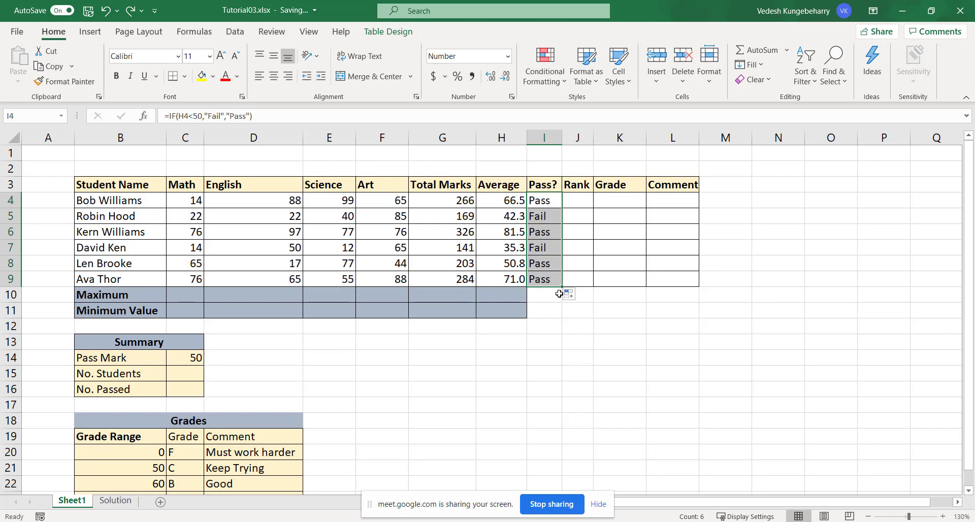
Examine the copied IF formulas in the Pass? column to check which average cell each one tests
{"action": "scroll", "coordinate": [559, 294], "scroll_direction": "up", "scroll_amount": 3}
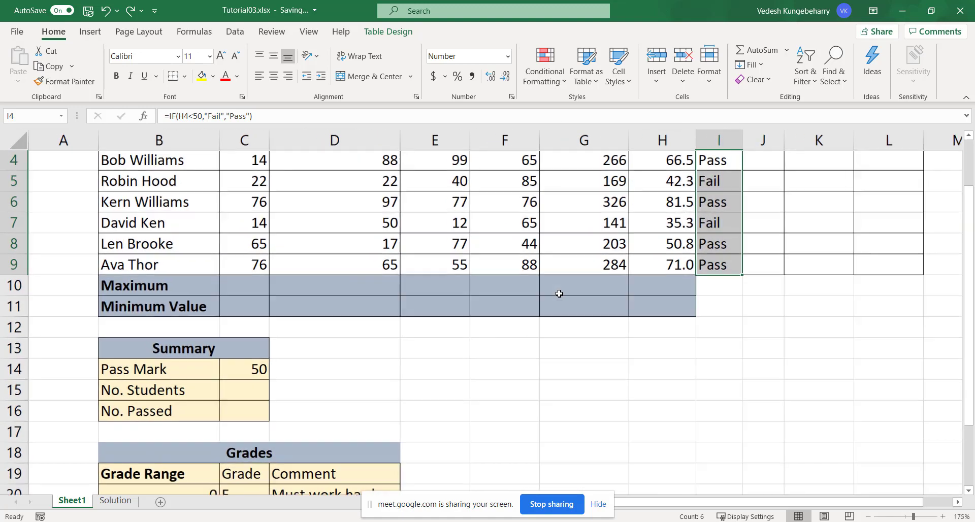
{"action": "left_click_drag", "start_coordinate": [968, 227], "coordinate": [969, 179]}
{"action": "left_click", "coordinate": [778, 263]}
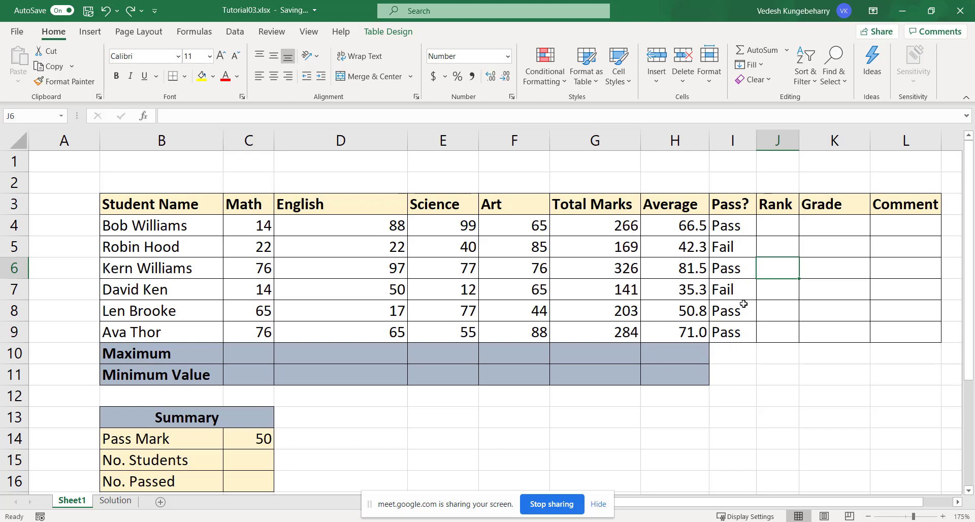
{"action": "left_click", "coordinate": [735, 229]}
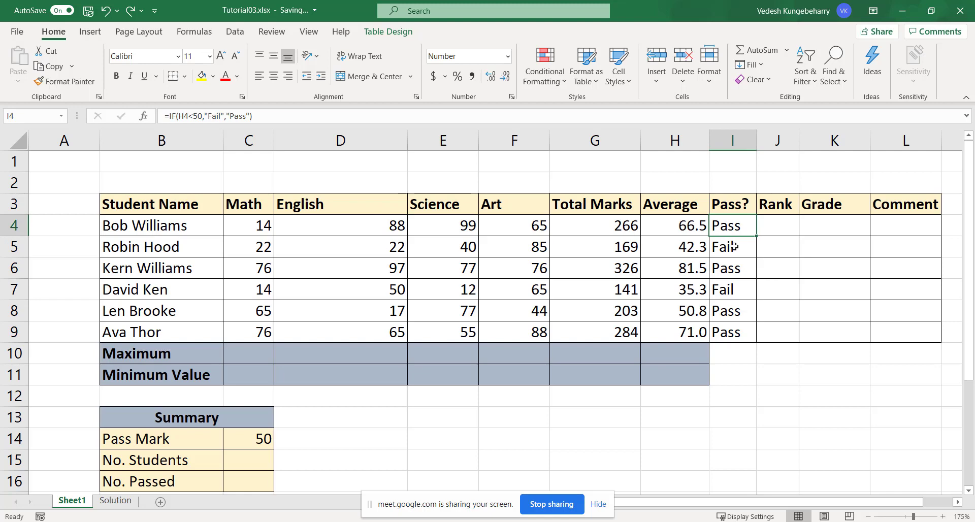
{"action": "key", "text": "Down"}
{"action": "key", "text": "Down"}
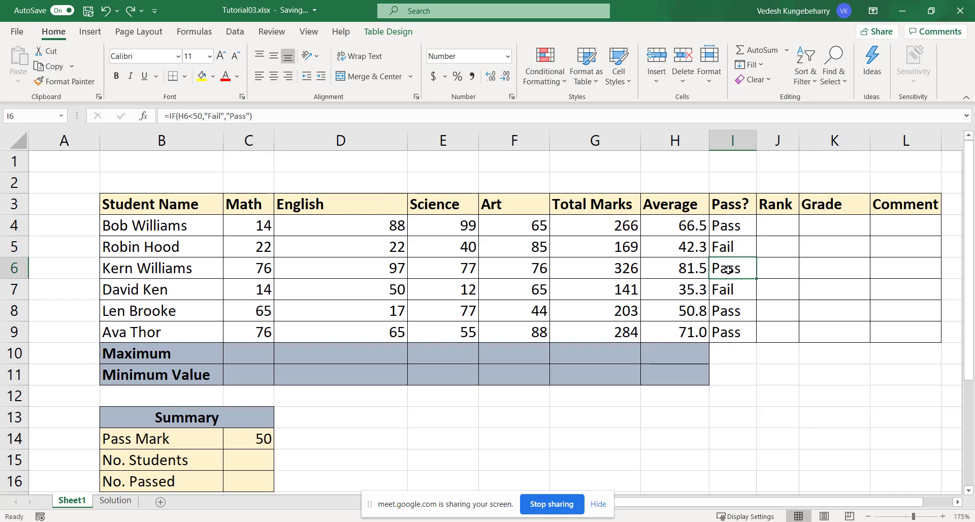
{"action": "key", "text": "Down"}
{"action": "key", "text": "Down"}
{"action": "key", "text": "Down"}
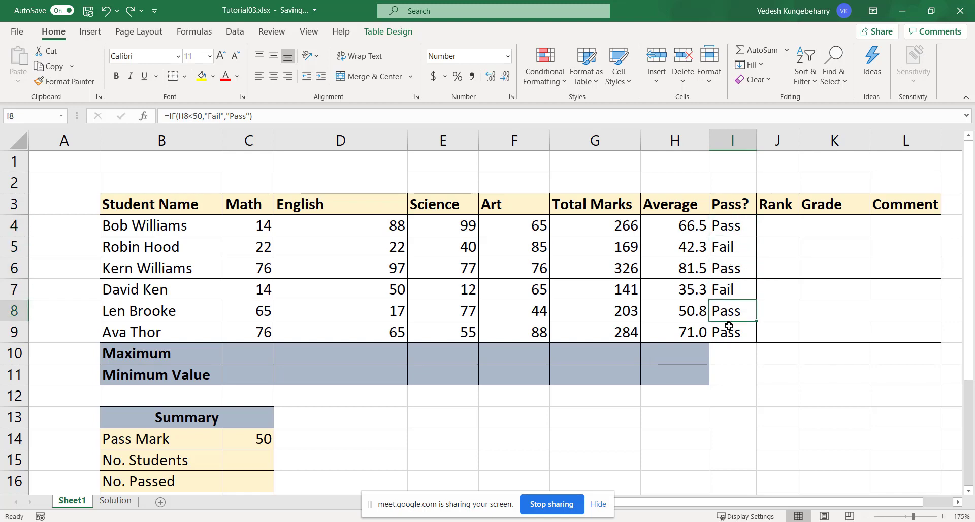
{"action": "left_click", "coordinate": [742, 231]}
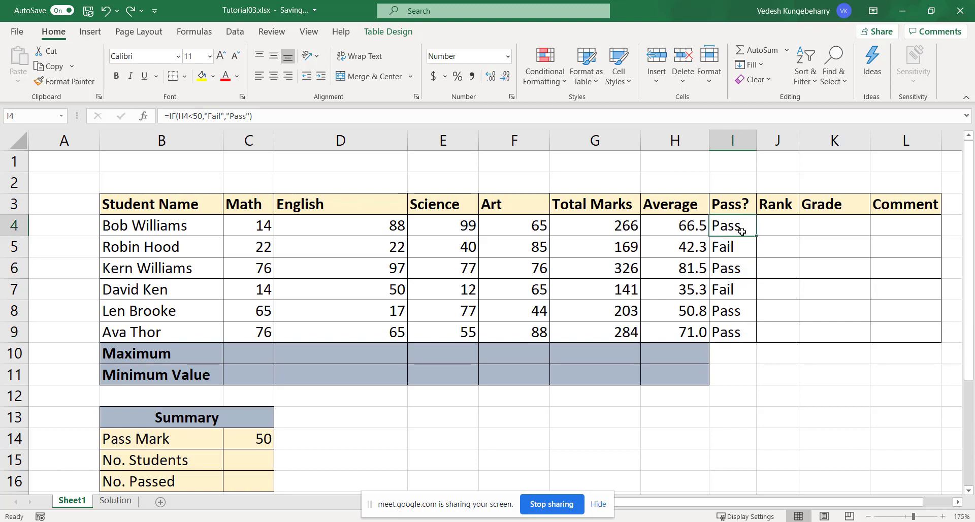
Change the pass threshold in I4's IF formula to 70 and copy the formula down to I9
{"action": "scroll", "coordinate": [742, 232], "scroll_direction": "up", "scroll_amount": 2}
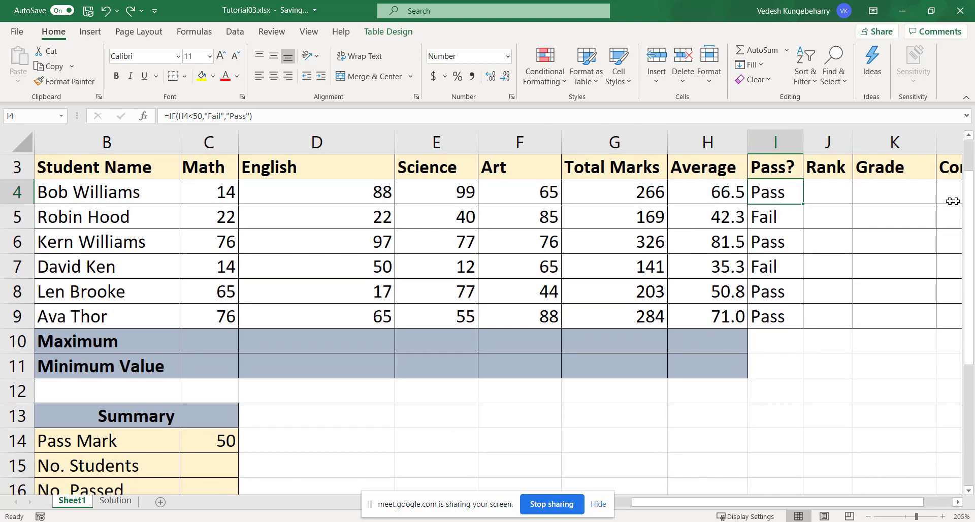
{"action": "left_click_drag", "start_coordinate": [969, 203], "coordinate": [972, 134]}
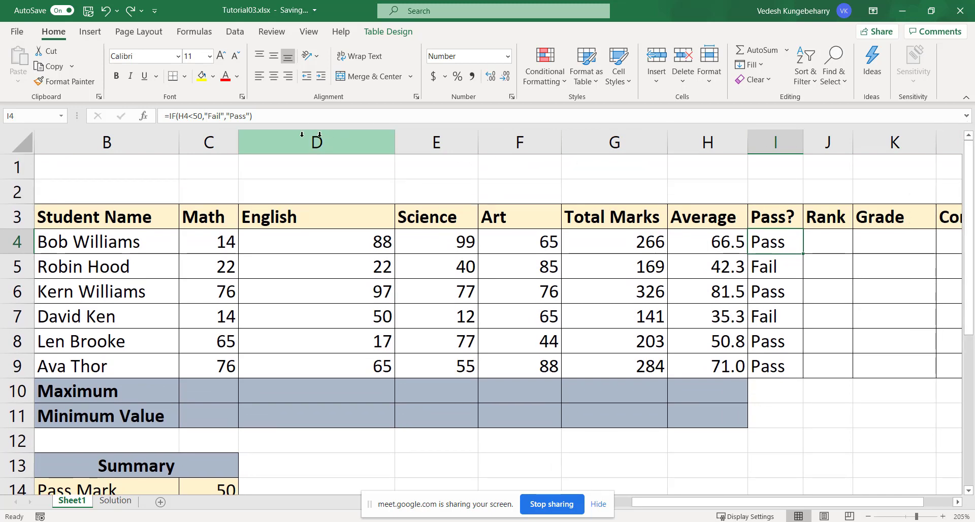
{"action": "left_click", "coordinate": [201, 118]}
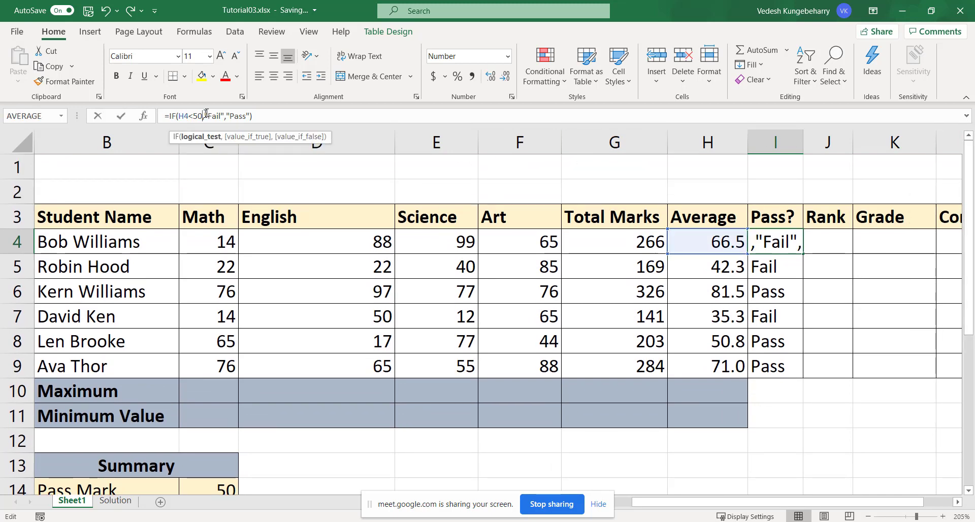
{"action": "key", "text": "BackSpace"}
{"action": "key", "text": "BackSpace"}
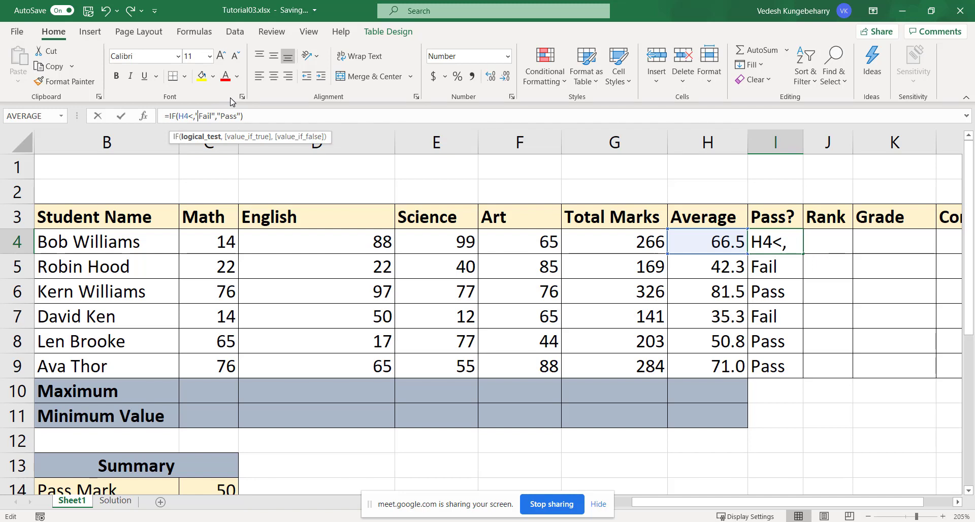
{"action": "type", "text": "70"}
{"action": "key", "text": "Return"}
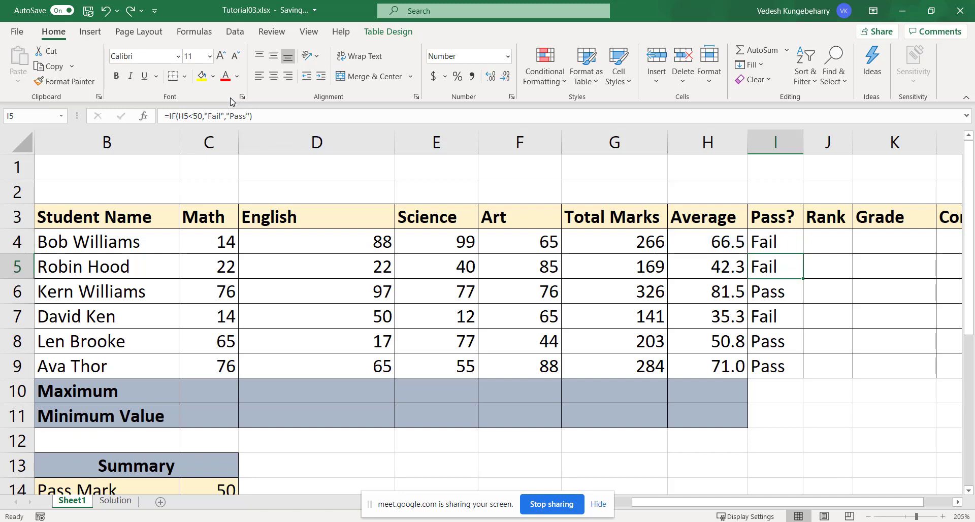
{"action": "left_click", "coordinate": [766, 247]}
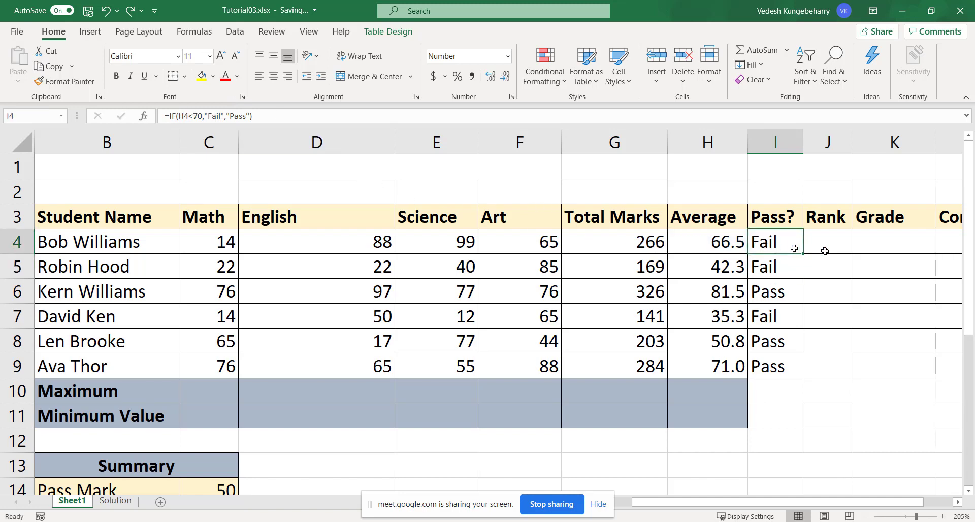
{"action": "left_click_drag", "start_coordinate": [801, 253], "coordinate": [795, 378]}
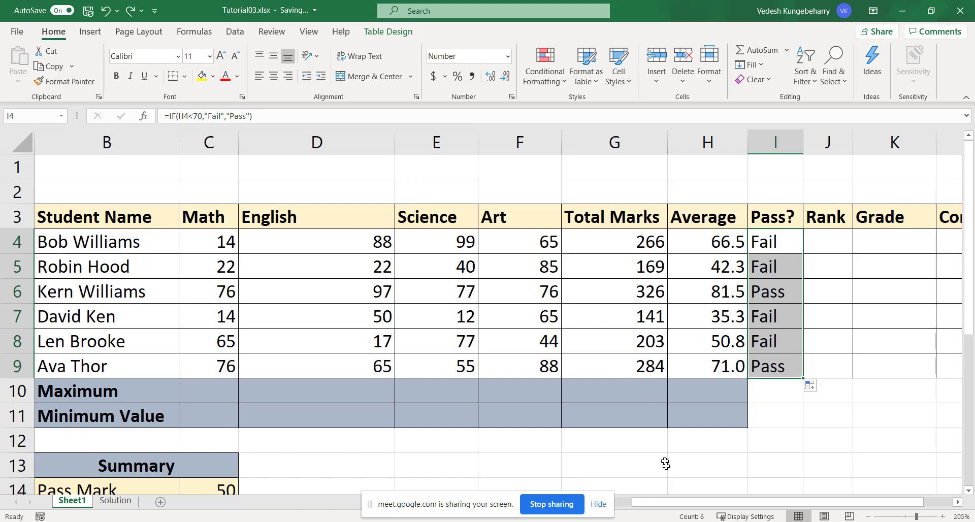
Examine the Pass Mark entry in the Summary table, including its value cell C14
{"action": "left_click_drag", "start_coordinate": [678, 503], "coordinate": [655, 504]}
{"action": "scroll", "coordinate": [425, 444], "scroll_direction": "down", "scroll_amount": 2}
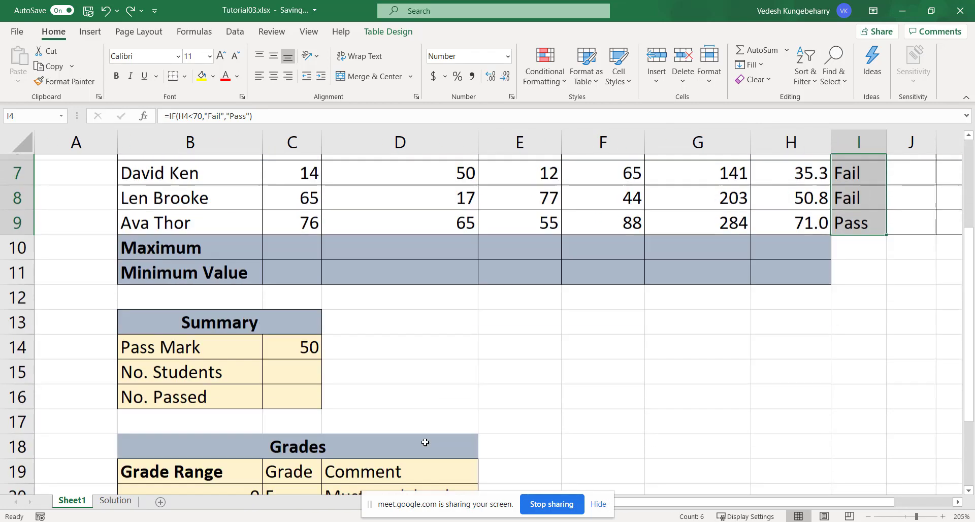
{"action": "scroll", "coordinate": [396, 437], "scroll_direction": "up", "scroll_amount": 1}
{"action": "left_click", "coordinate": [233, 369]}
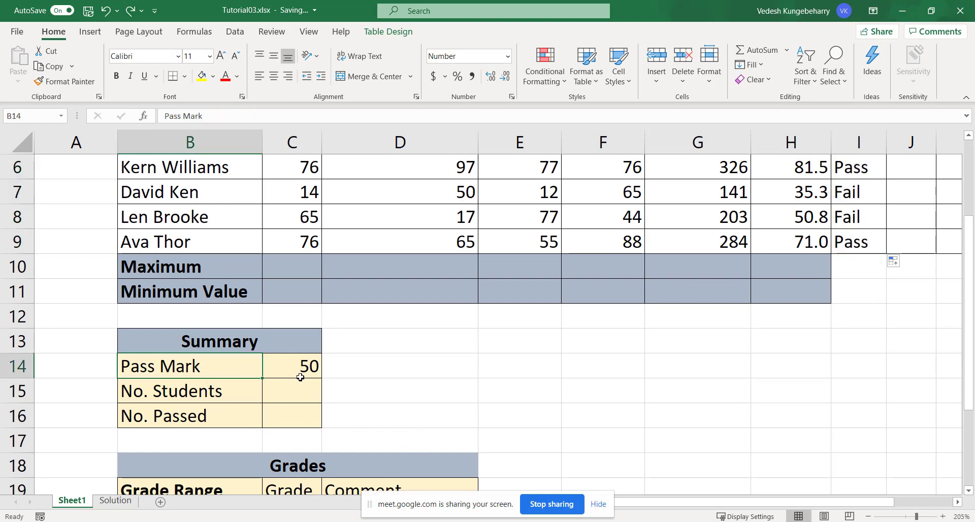
{"action": "left_click", "coordinate": [305, 367]}
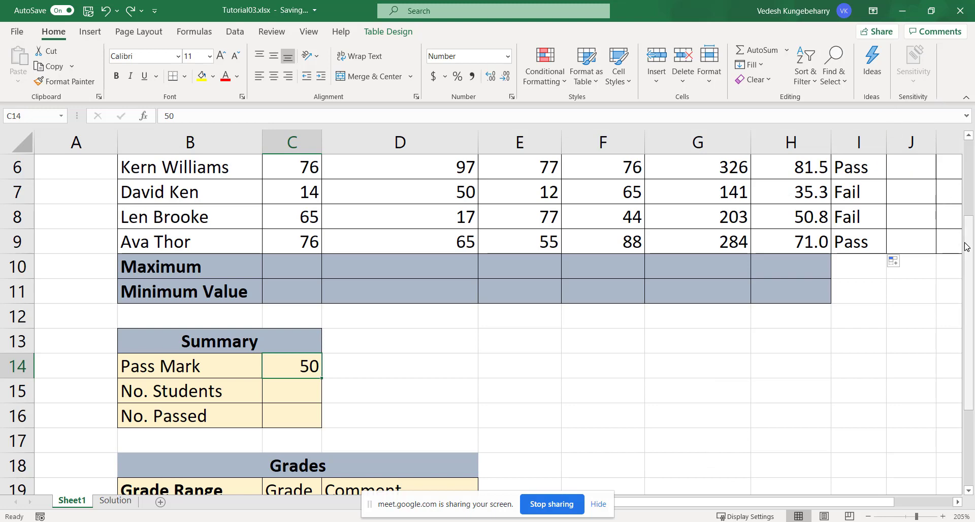
{"action": "left_click_drag", "start_coordinate": [968, 241], "coordinate": [968, 219]}
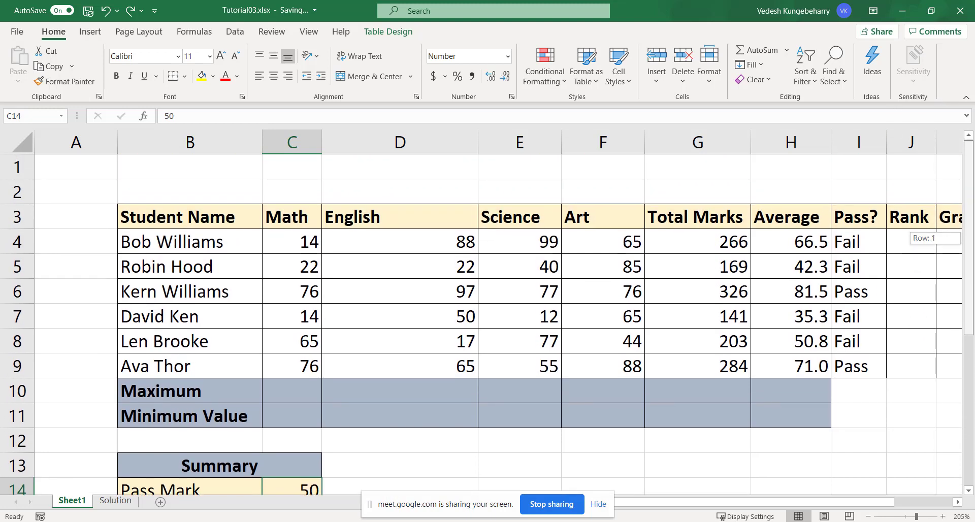
Clear the copied IF formulas from I5:I9 in the Pass? column, keeping the one in I4
{"action": "left_click", "coordinate": [865, 246]}
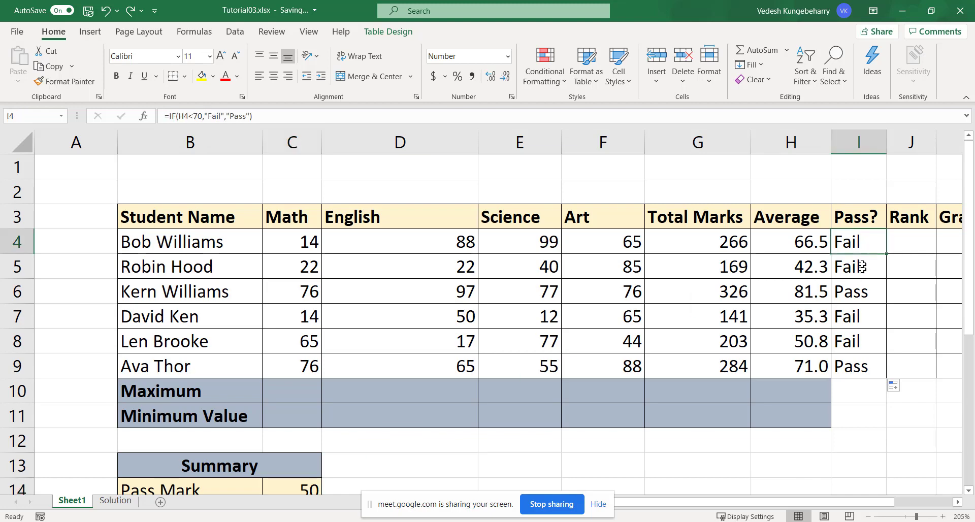
{"action": "left_click_drag", "start_coordinate": [862, 272], "coordinate": [865, 374]}
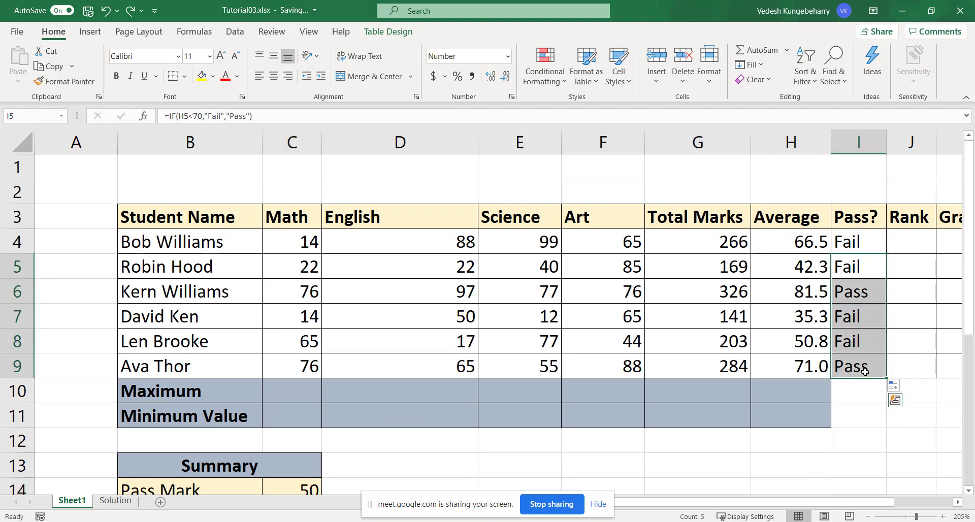
{"action": "key", "text": "Delete"}
Replace the fixed threshold in I4's IF formula with a reference to the Pass Mark cell C14
{"action": "left_click", "coordinate": [874, 246]}
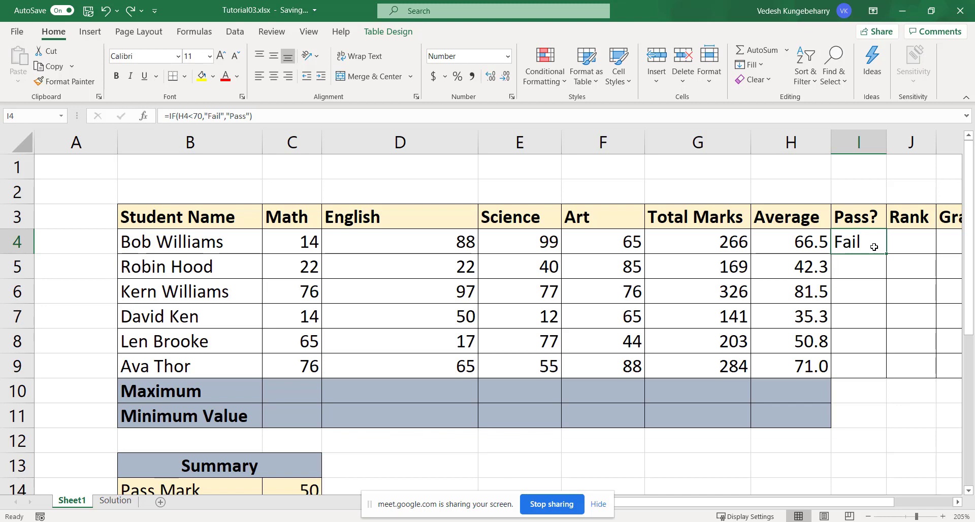
{"action": "double_click", "coordinate": [874, 246]}
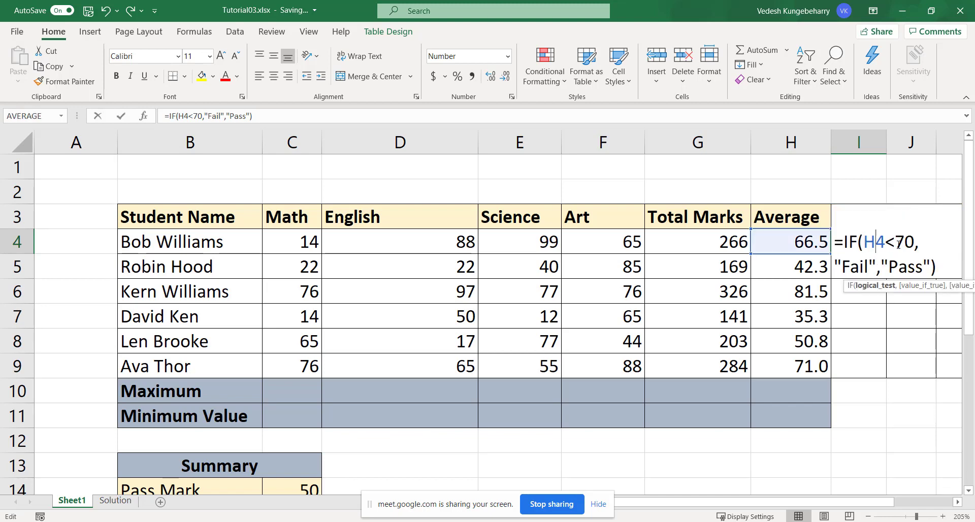
{"action": "left_click_drag", "start_coordinate": [897, 244], "coordinate": [916, 249]}
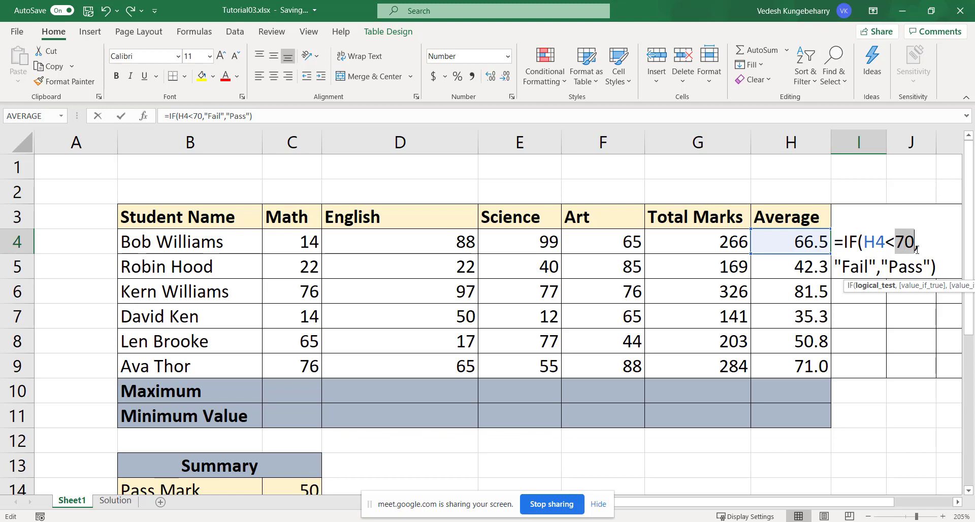
{"action": "key", "text": "BackSpace"}
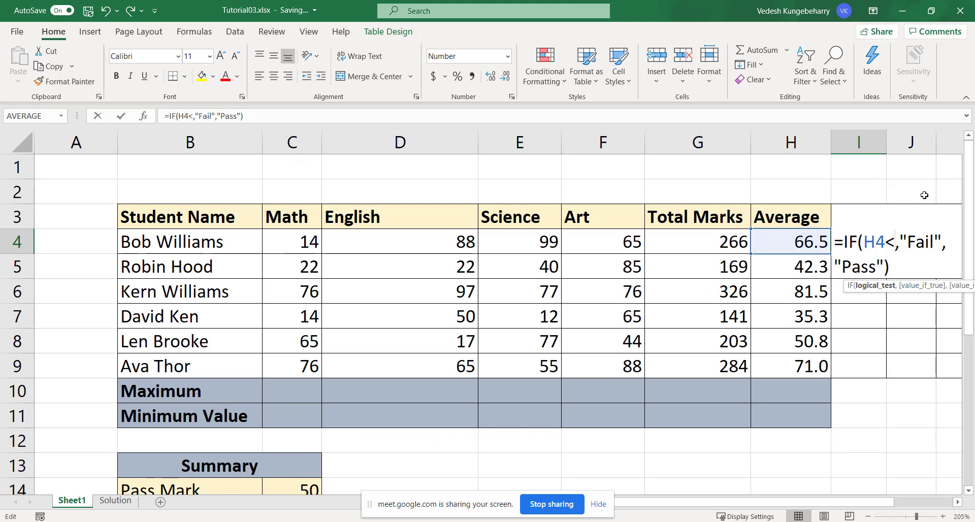
{"action": "type", "text": "C"}
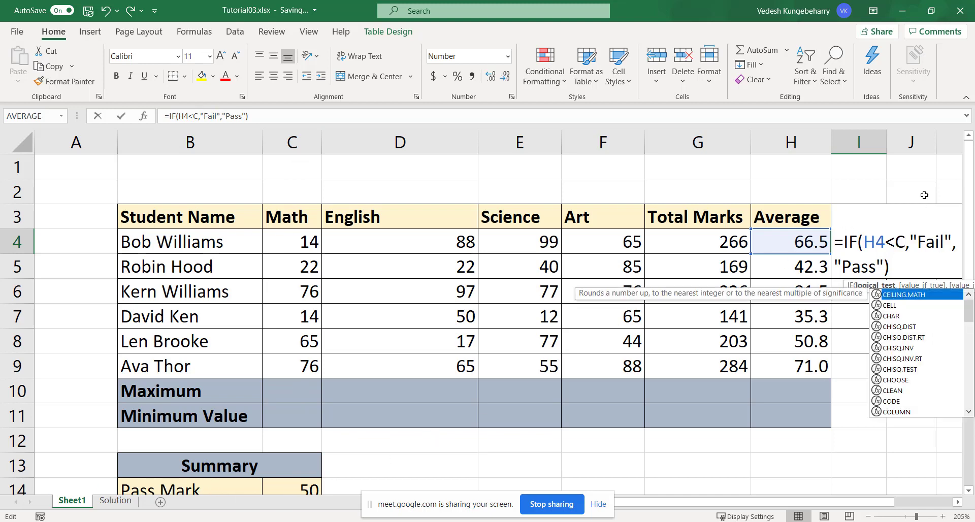
{"action": "type", "text": "14"}
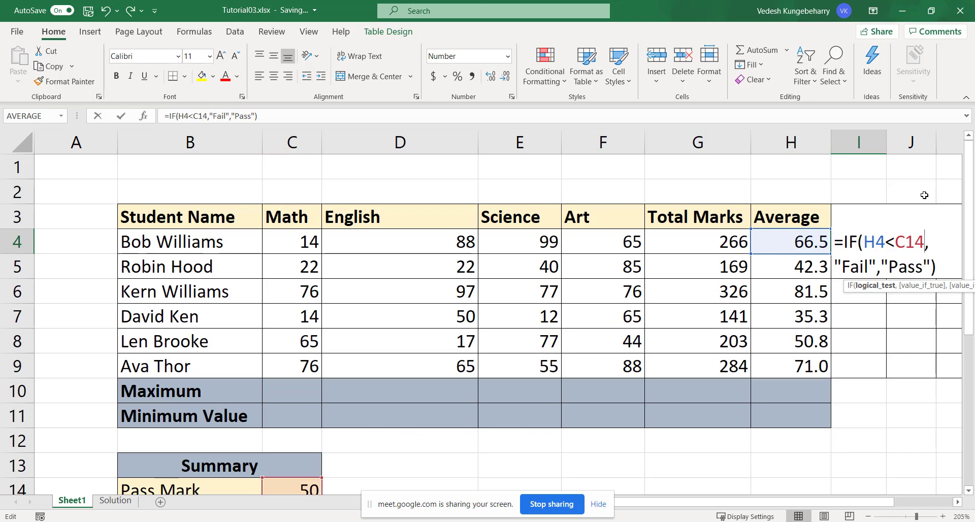
{"action": "key", "text": "Return"}
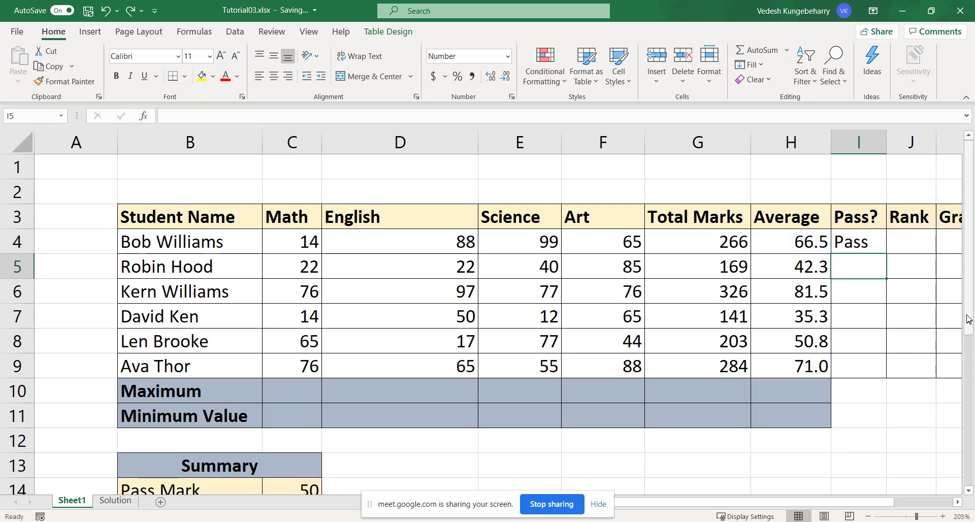
Set the Pass Mark in C14 of the Summary table to 90
{"action": "scroll", "coordinate": [968, 331], "scroll_direction": "down", "scroll_amount": 1}
{"action": "scroll", "coordinate": [968, 331], "scroll_direction": "down", "scroll_amount": 1}
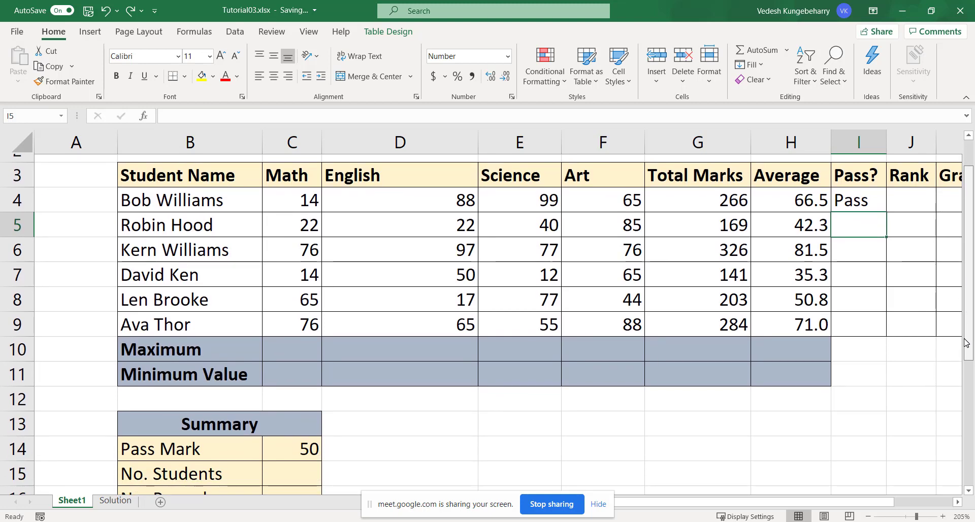
{"action": "scroll", "coordinate": [966, 343], "scroll_direction": "down", "scroll_amount": 1}
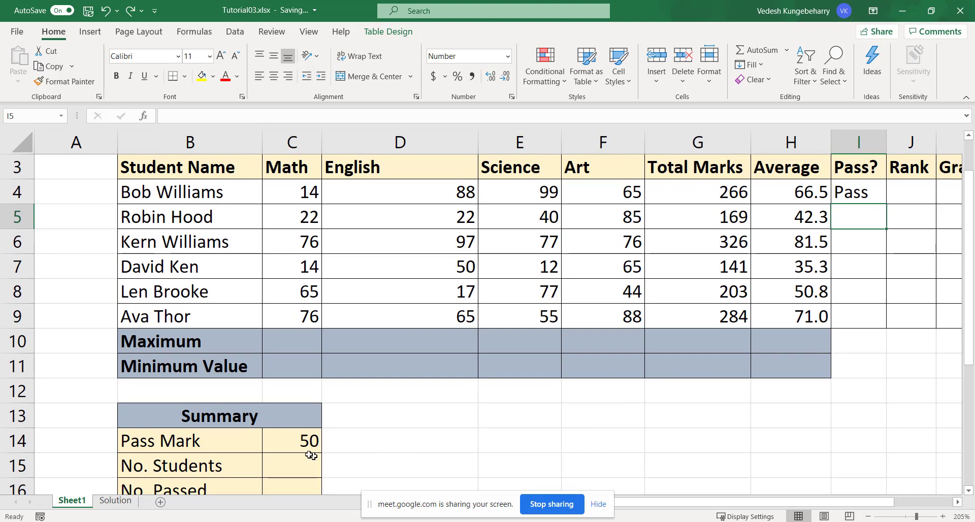
{"action": "left_click", "coordinate": [296, 447]}
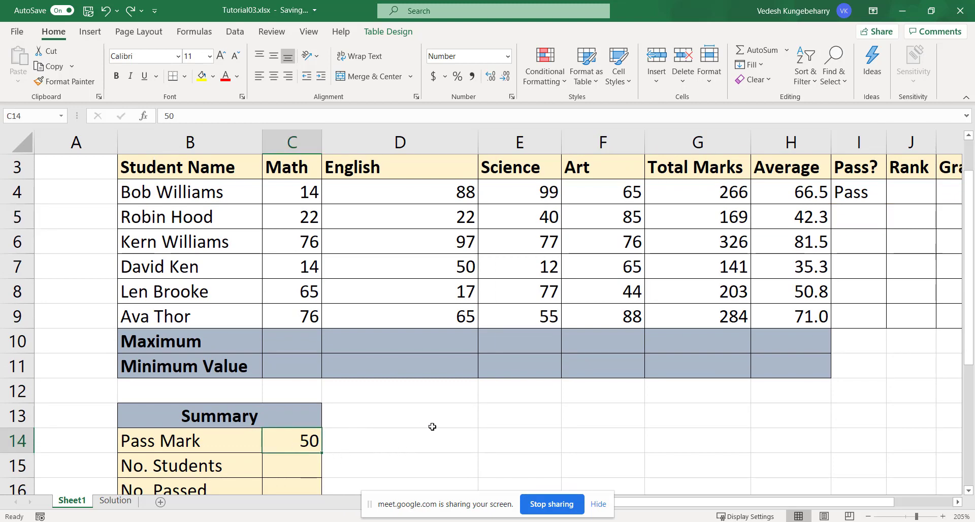
{"action": "type", "text": "90"}
{"action": "key", "text": "Return"}
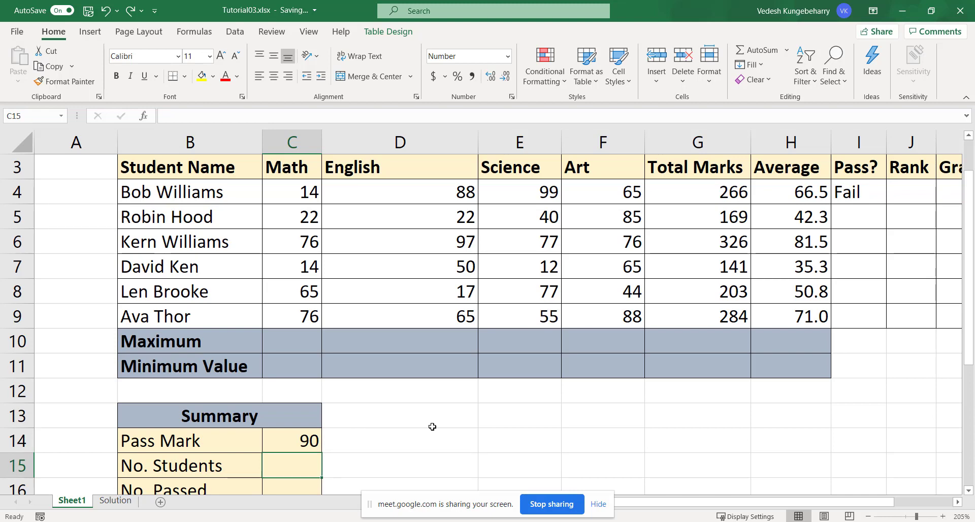
{"action": "left_click", "coordinate": [302, 437]}
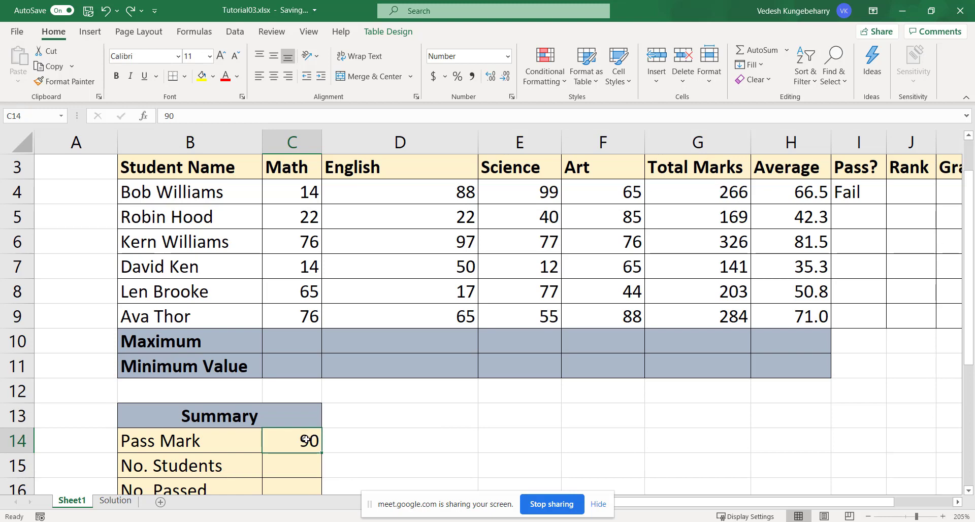
Review the IF formula in I4 and copy it down the Pass? column to I9
{"action": "left_click", "coordinate": [862, 197]}
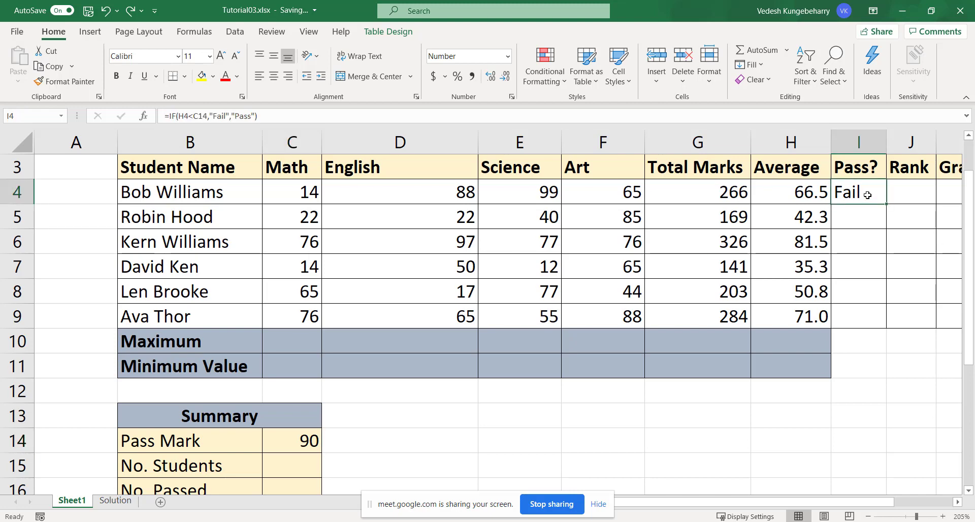
{"action": "double_click", "coordinate": [867, 195]}
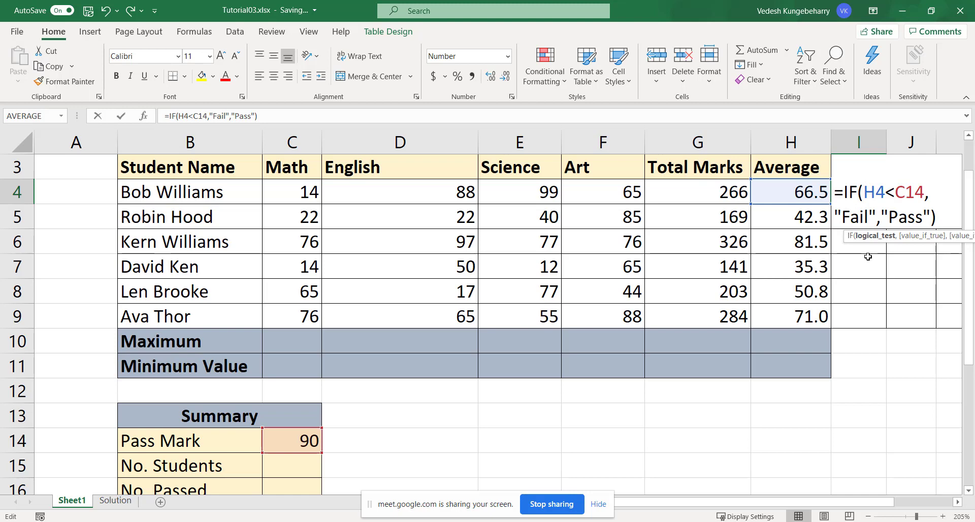
{"action": "key", "text": "Return"}
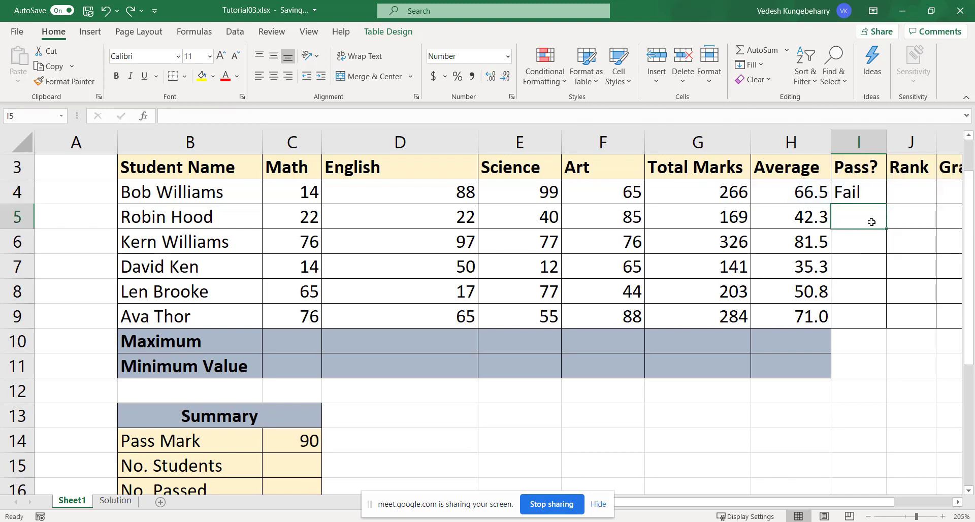
{"action": "left_click", "coordinate": [870, 192]}
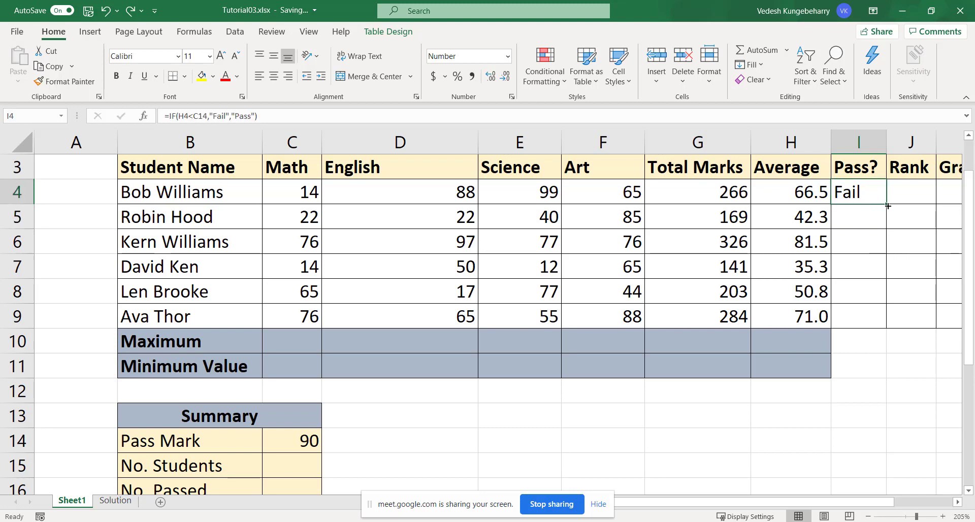
{"action": "left_click_drag", "start_coordinate": [895, 204], "coordinate": [874, 318]}
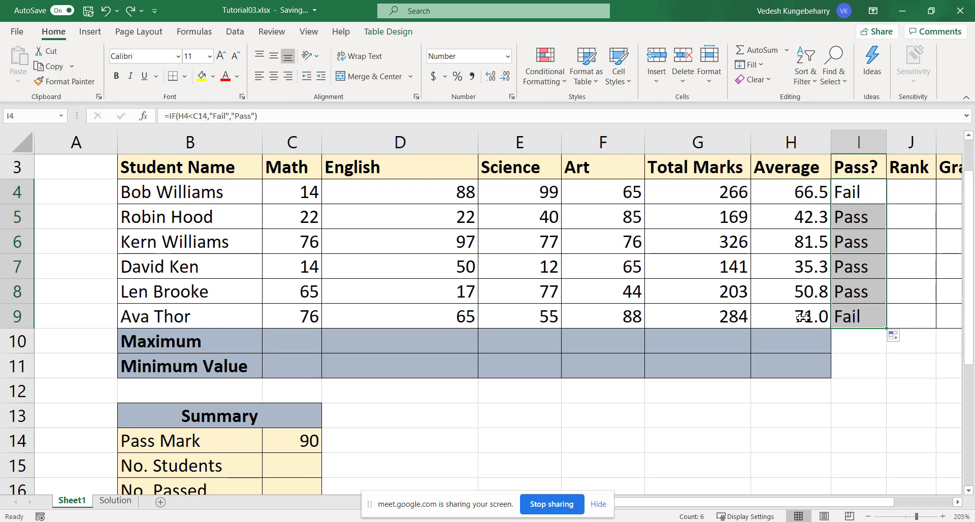
{"action": "left_click", "coordinate": [818, 317]}
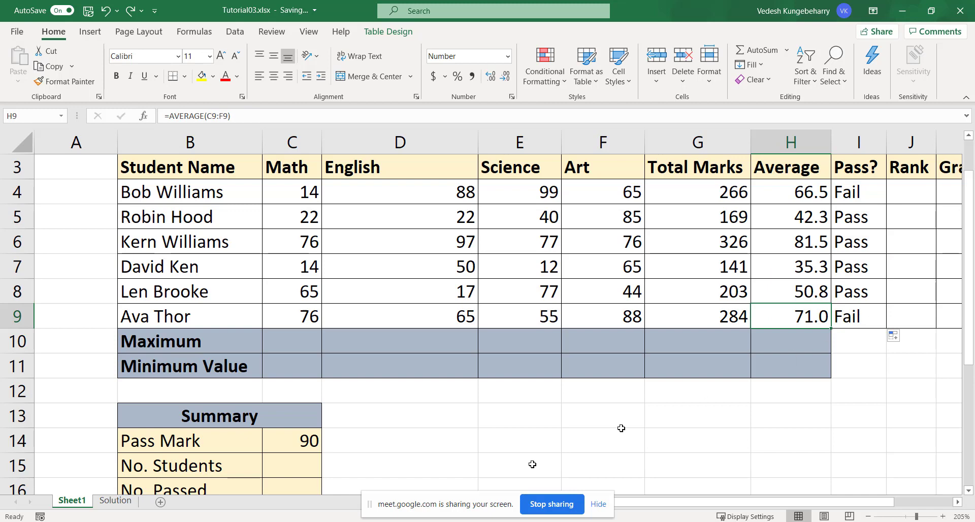
Set the Pass Mark in C14 of the Summary table to 50
{"action": "left_click", "coordinate": [308, 446]}
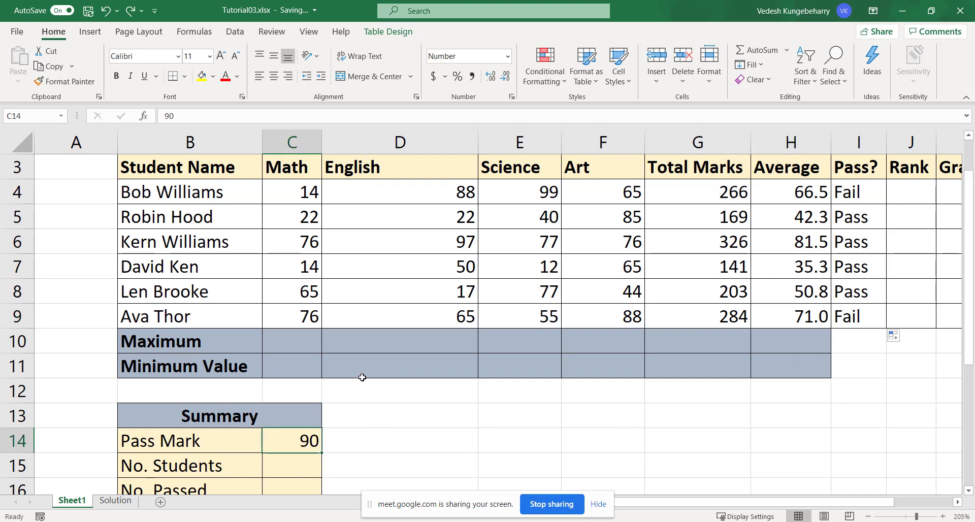
{"action": "type", "text": "50"}
{"action": "key", "text": "Return"}
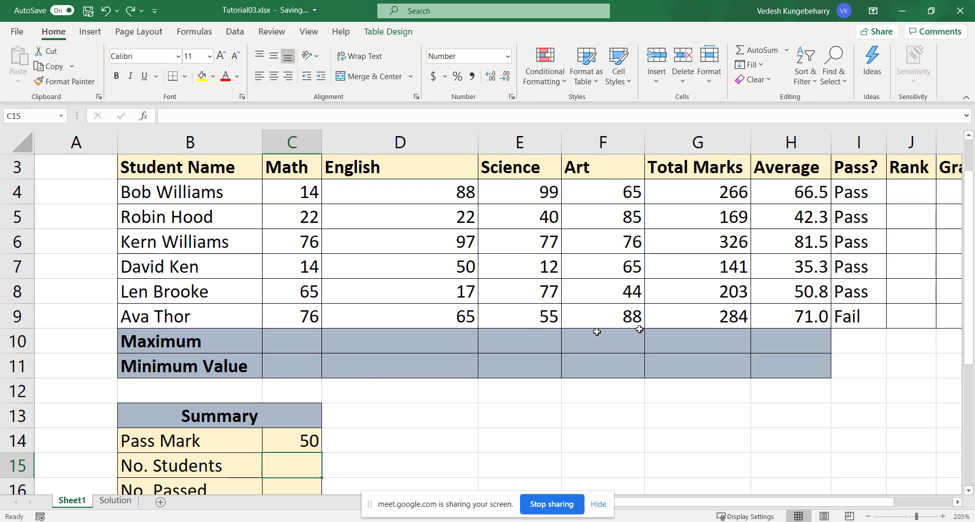
Examine the copied IF formula in I5 against the one in I4, checking the average and pass mark cells it references
{"action": "left_click", "coordinate": [810, 224]}
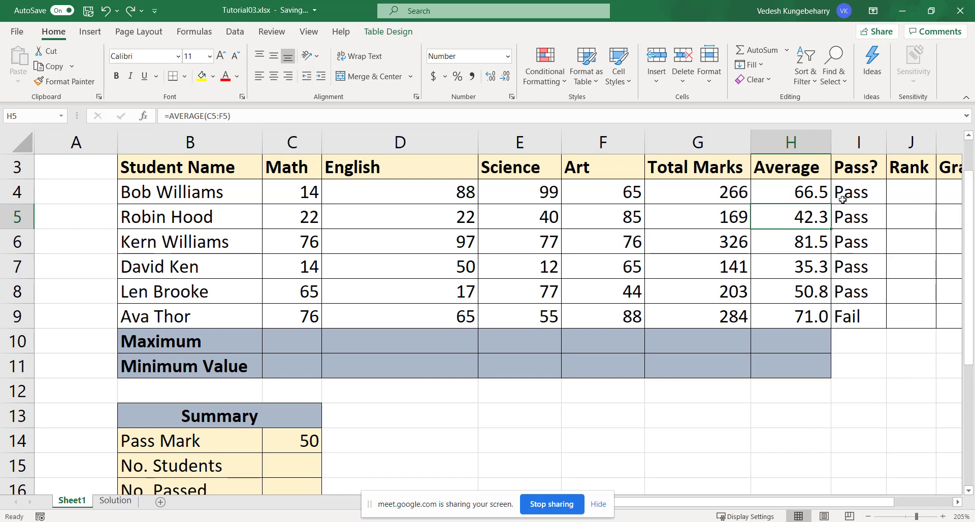
{"action": "left_click_drag", "start_coordinate": [761, 502], "coordinate": [839, 509]}
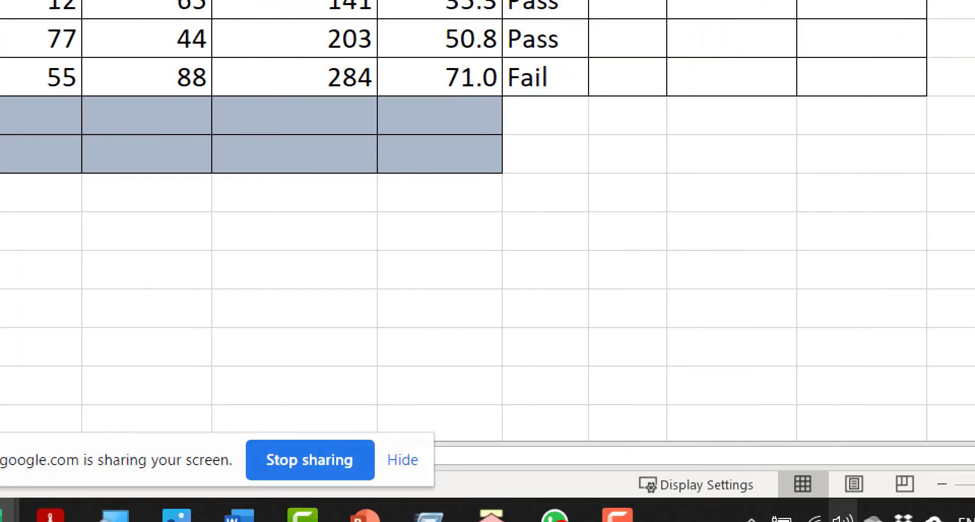
{"action": "left_click_drag", "start_coordinate": [772, 454], "coordinate": [867, 452]}
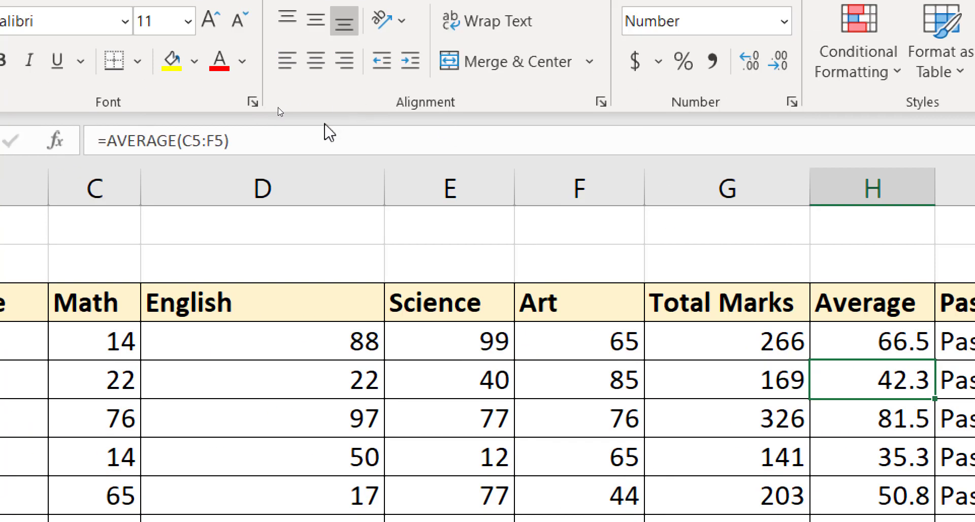
{"action": "scroll", "coordinate": [416, 269], "scroll_direction": "down", "scroll_amount": 3}
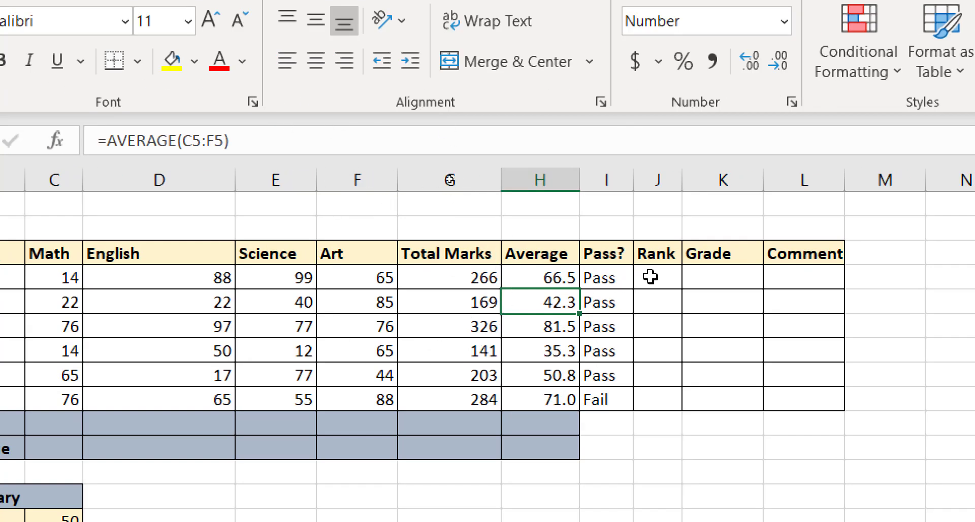
{"action": "left_click", "coordinate": [600, 279]}
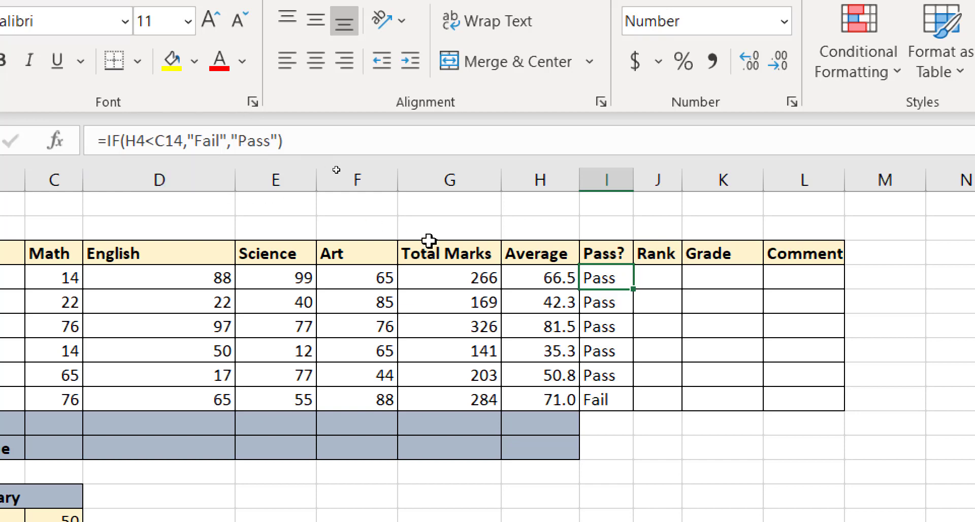
{"action": "left_click", "coordinate": [610, 303]}
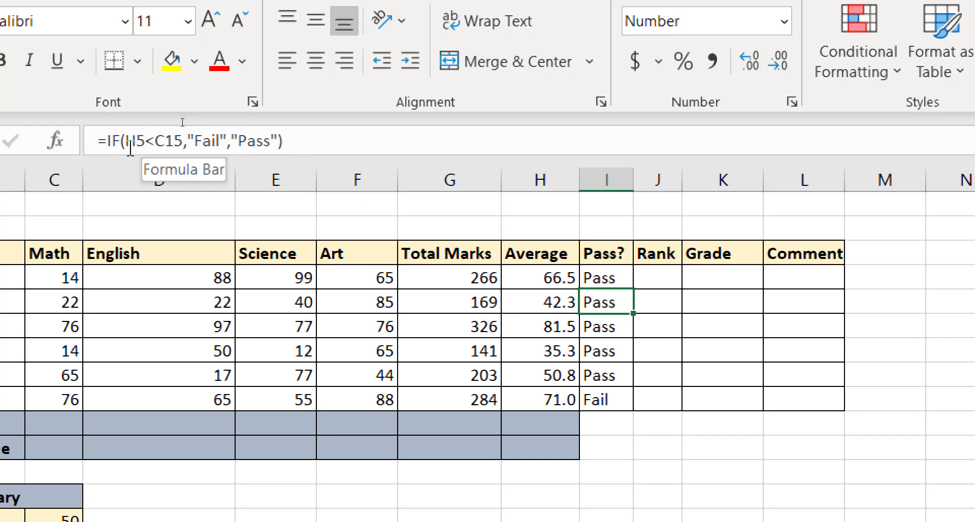
{"action": "left_click", "coordinate": [545, 302]}
{"action": "left_click", "coordinate": [612, 302]}
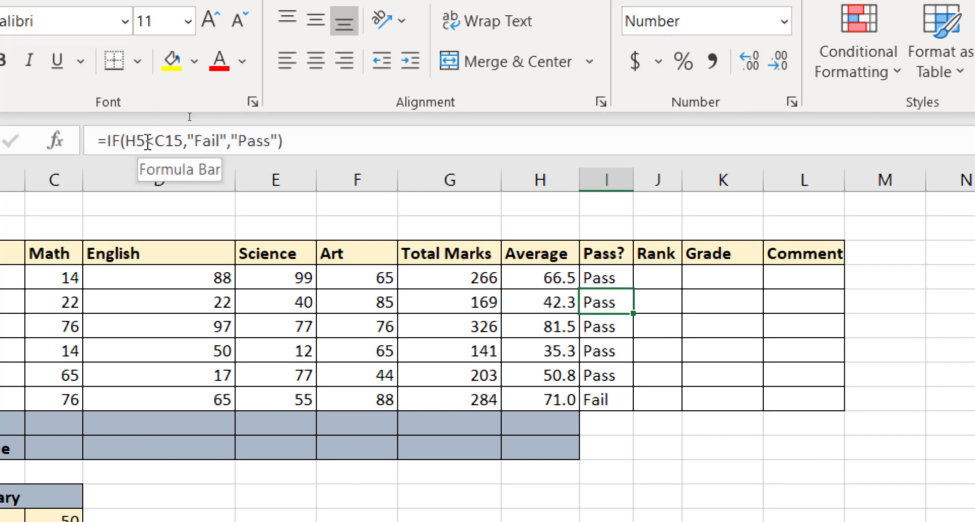
{"action": "left_click", "coordinate": [170, 139]}
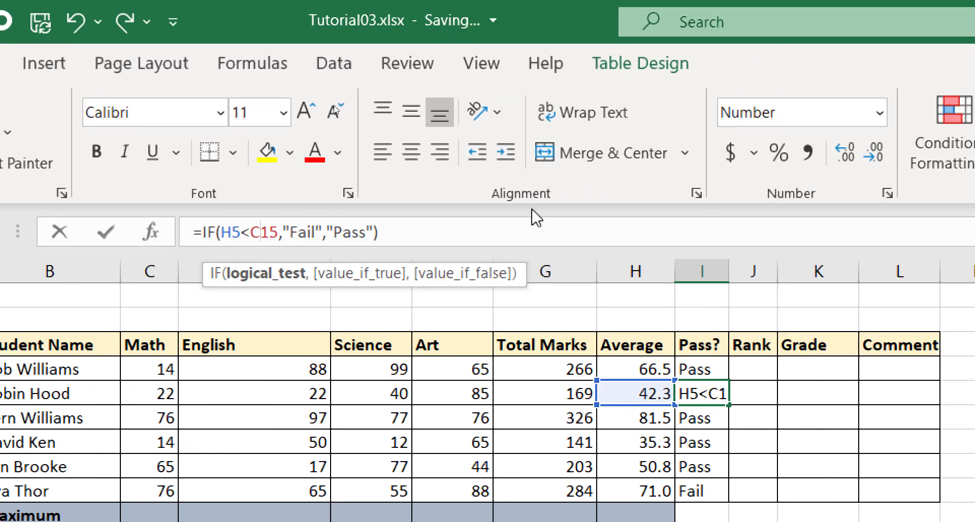
{"action": "key", "text": "ctrl+Return"}
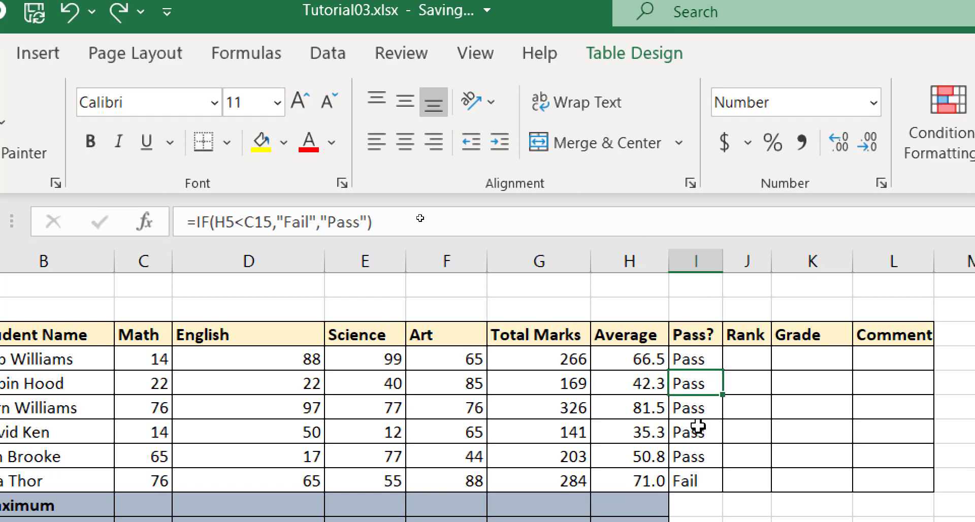
Compare the cell references in the IF formulas of I7 and I4
{"action": "left_click", "coordinate": [698, 434]}
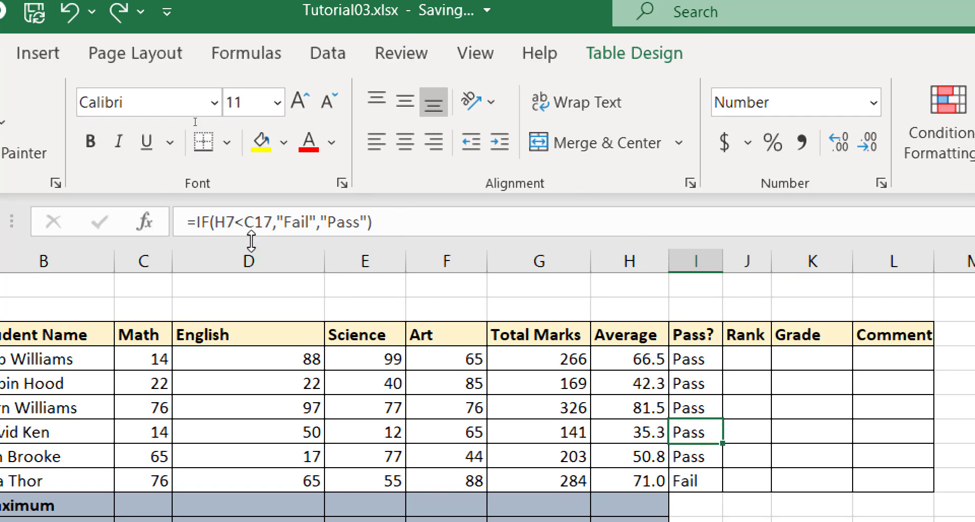
{"action": "left_click", "coordinate": [234, 222]}
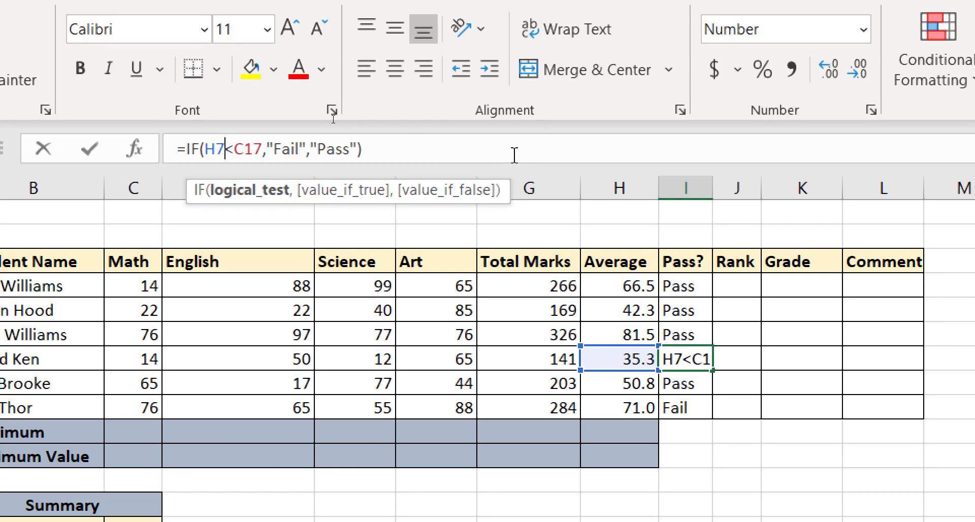
{"action": "key", "text": "Escape"}
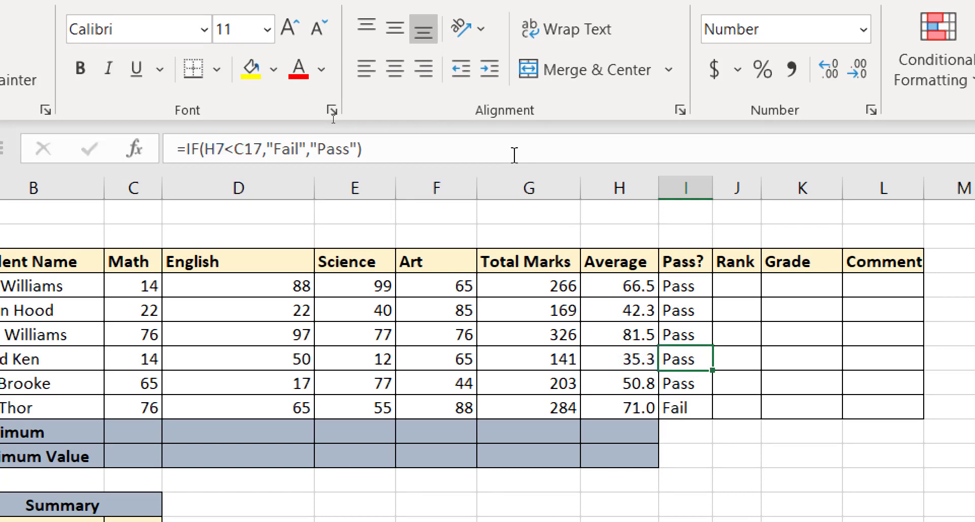
{"action": "left_click", "coordinate": [702, 288]}
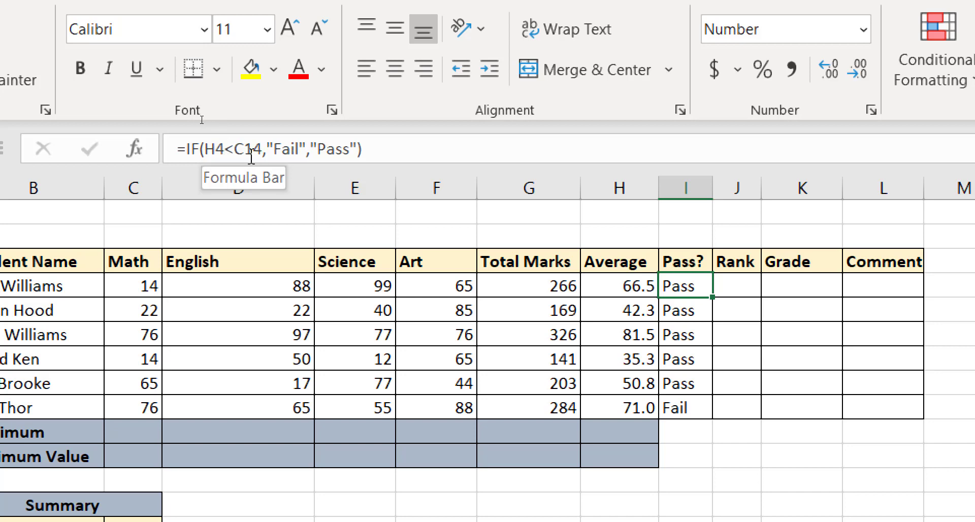
Lock the pass mark row in the I4 formula as C$14 and copy the formula down the Pass? column to I9
{"action": "left_click", "coordinate": [705, 309]}
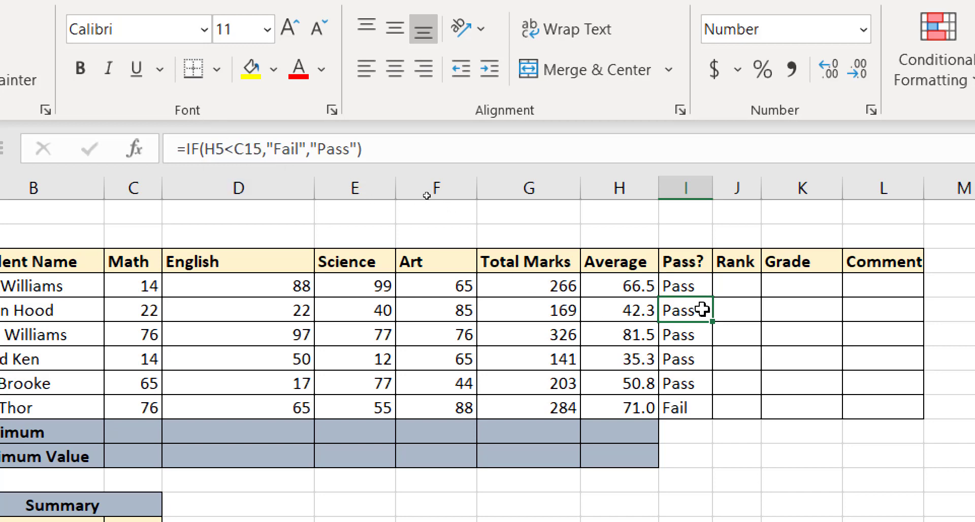
{"action": "left_click", "coordinate": [691, 286]}
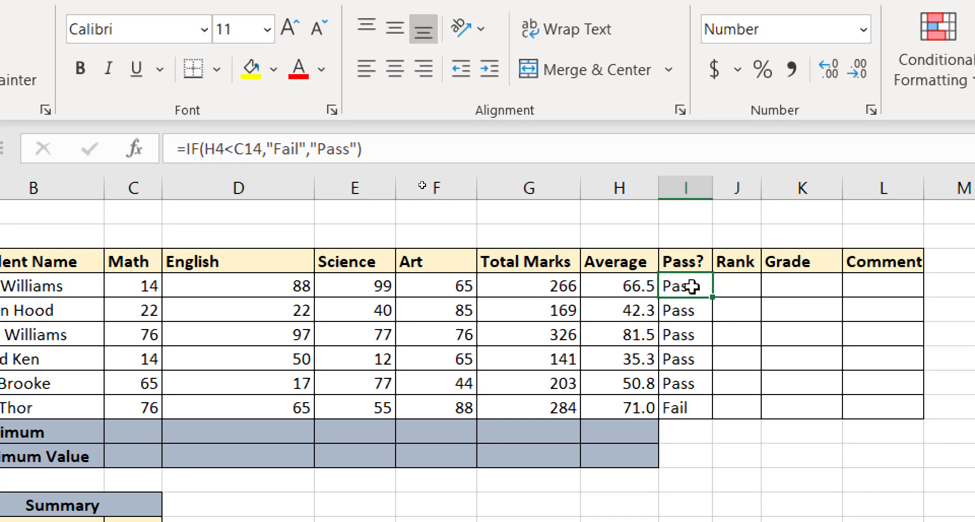
{"action": "left_click", "coordinate": [247, 153]}
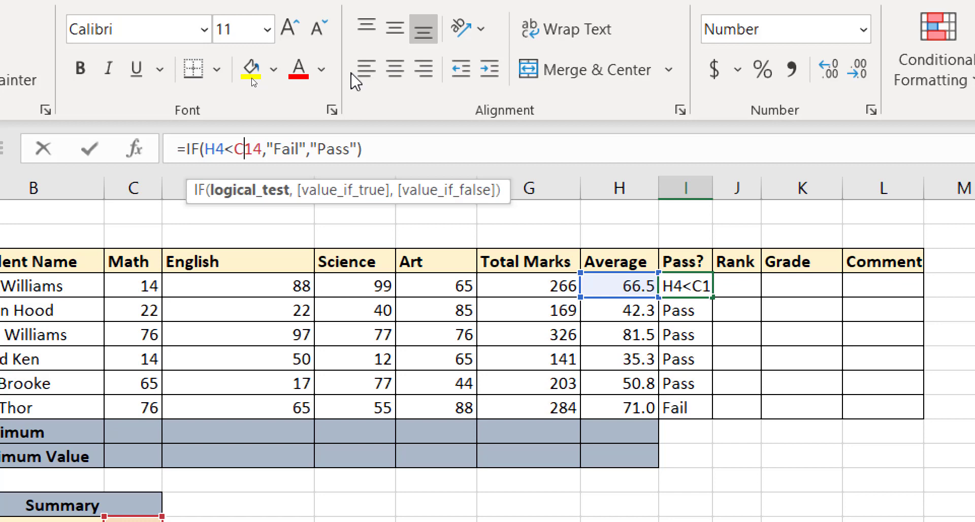
{"action": "type", "text": "$"}
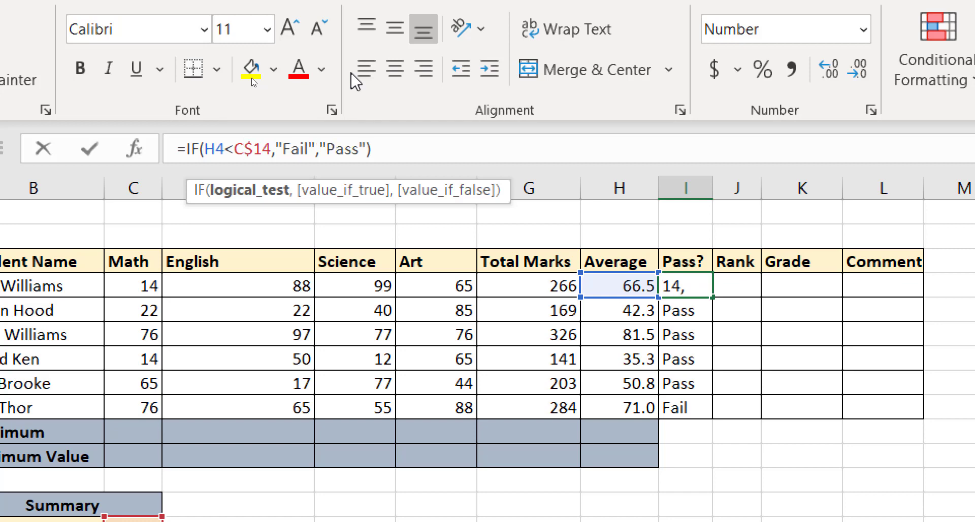
{"action": "key", "text": "Return"}
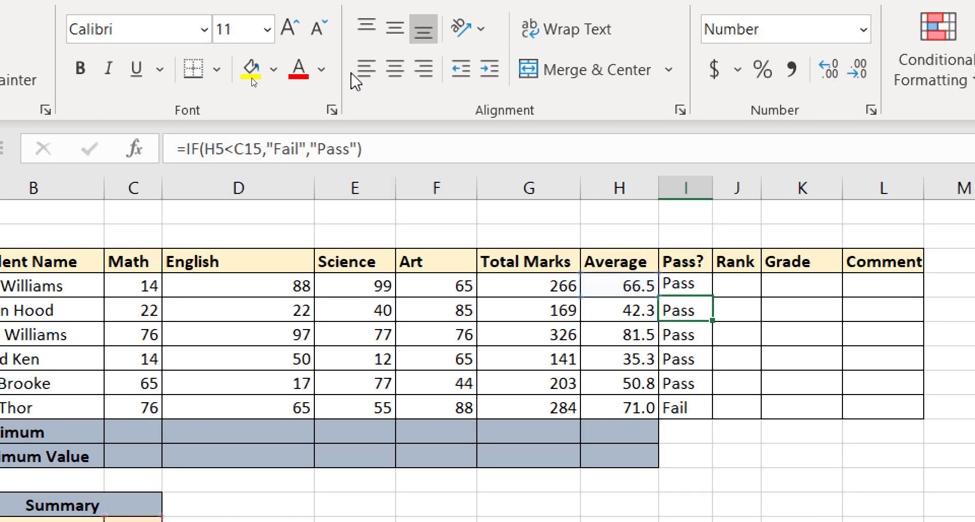
{"action": "left_click", "coordinate": [700, 288]}
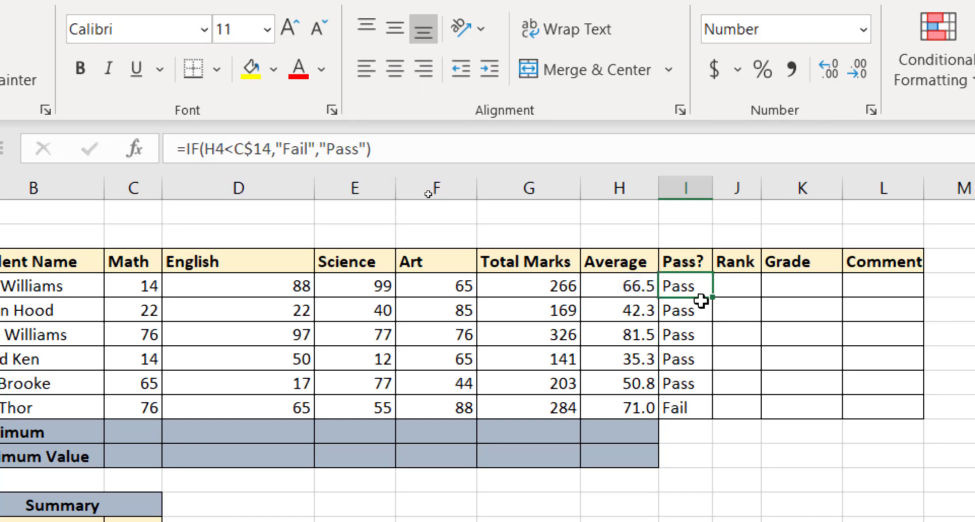
{"action": "mouse_move", "coordinate": [712, 297]}
{"action": "left_mouse_down"}
{"action": "mouse_move", "coordinate": [710, 374]}
{"action": "mouse_move", "coordinate": [692, 424]}
{"action": "left_mouse_up"}
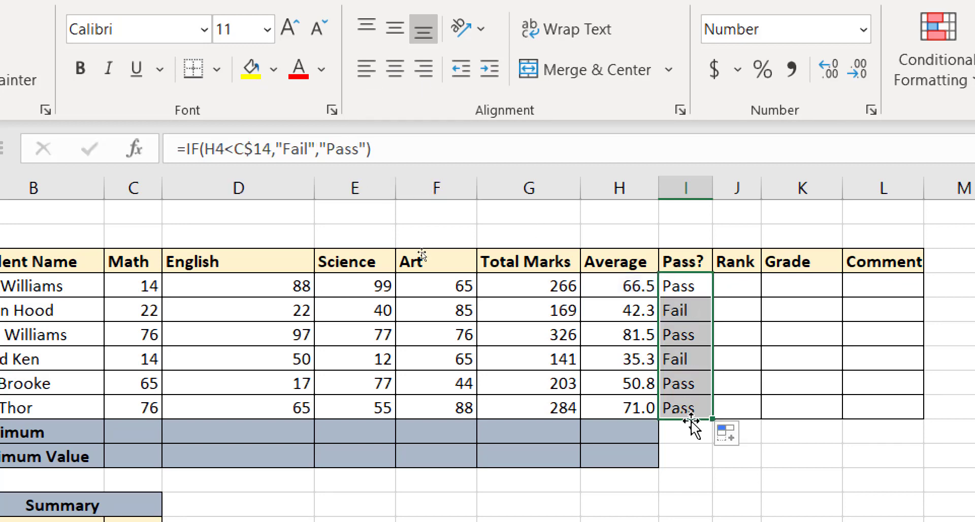
Examine the copied IF formulas in I4 to I9, checking the average and pass mark cells each one references
{"action": "left_click", "coordinate": [672, 359]}
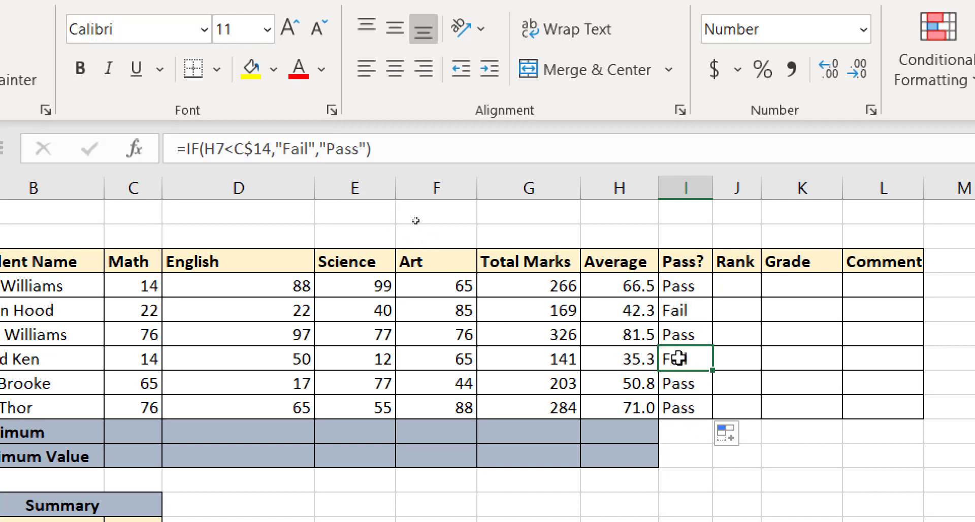
{"action": "left_click", "coordinate": [677, 384]}
{"action": "left_click", "coordinate": [685, 357]}
{"action": "left_click", "coordinate": [683, 311]}
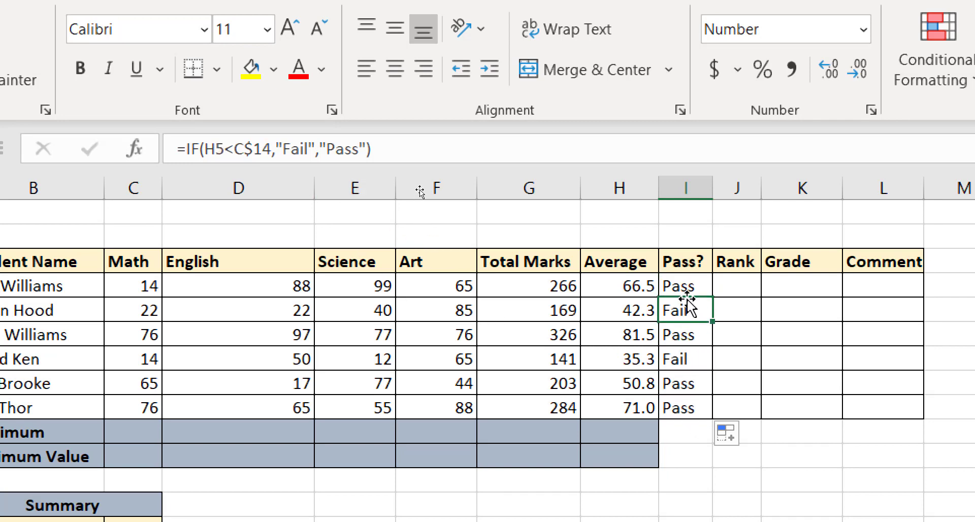
{"action": "left_click", "coordinate": [682, 288]}
{"action": "left_click", "coordinate": [685, 335]}
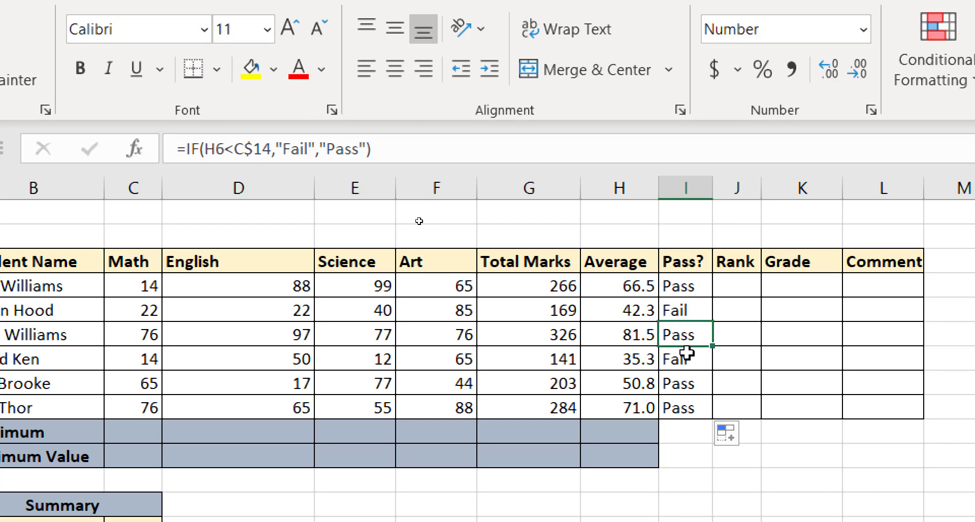
{"action": "left_click", "coordinate": [687, 381]}
{"action": "left_click", "coordinate": [688, 403]}
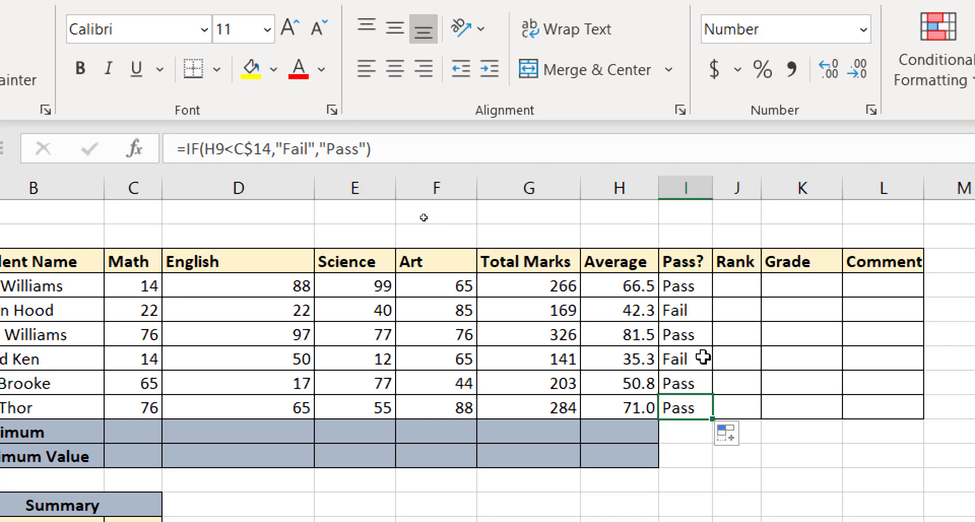
{"action": "left_click", "coordinate": [702, 286]}
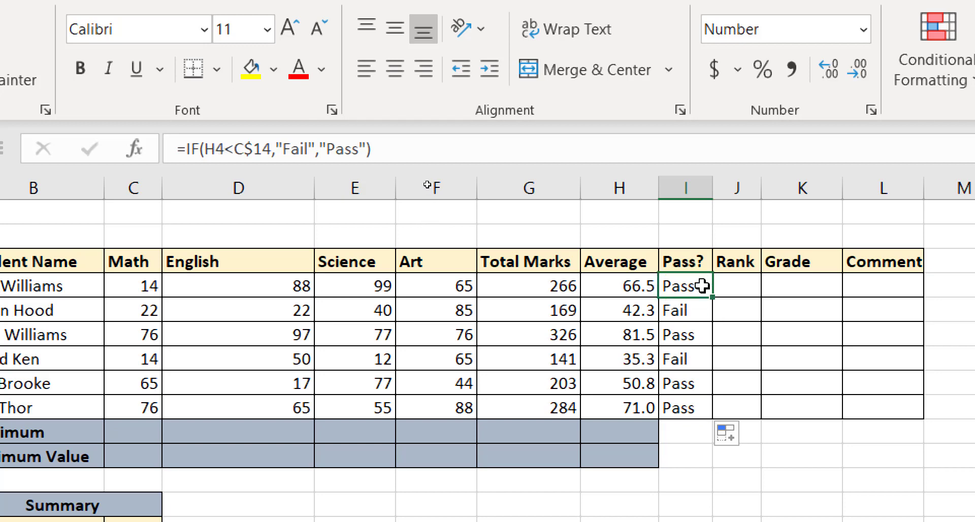